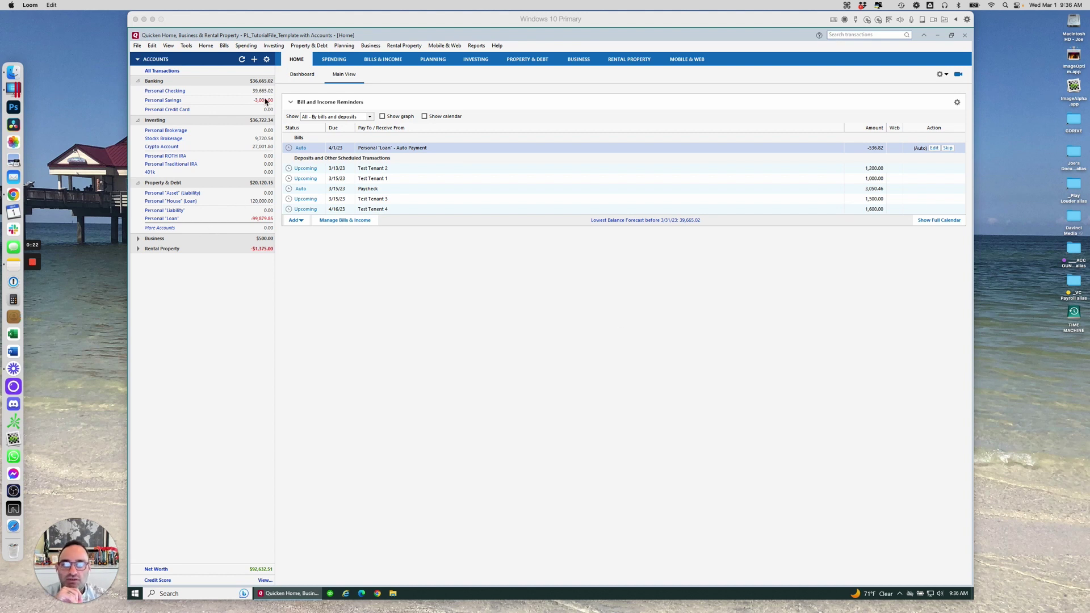
Step: Compare the Loan option among offline accounts with the Liability option under other assets and liabilities, without adding an account
{"action": "left_click", "coordinate": [257, 74]}
{"action": "left_click", "coordinate": [255, 60]}
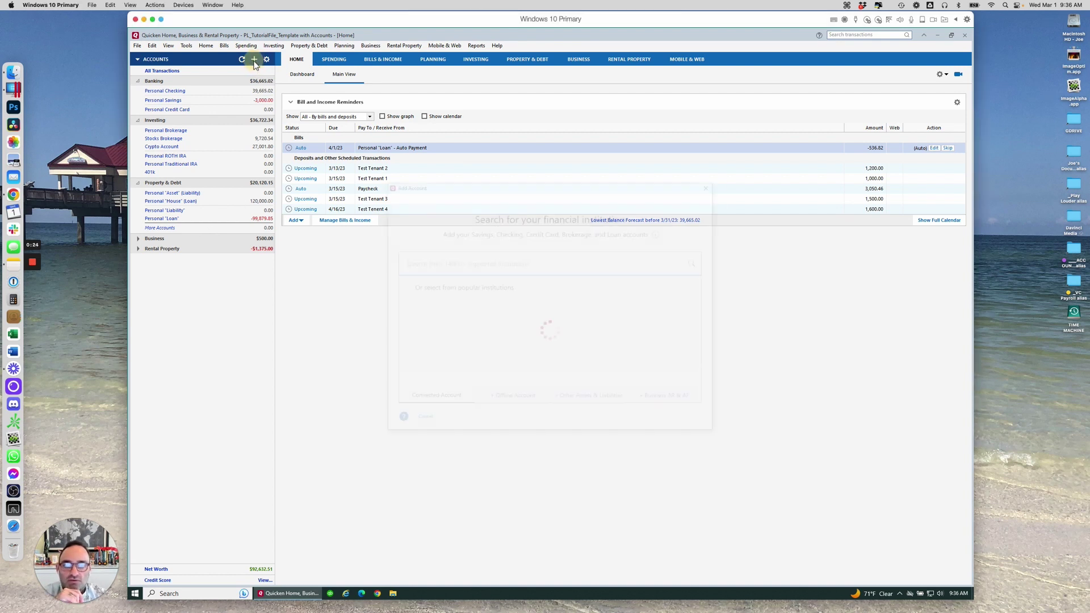
{"action": "left_click", "coordinate": [583, 403]}
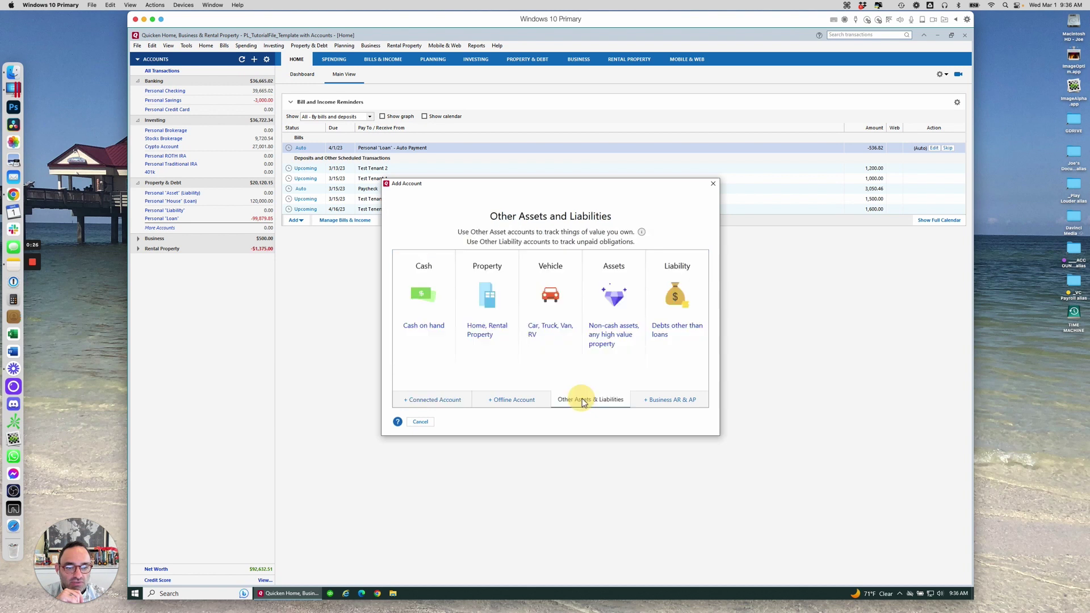
{"action": "left_click", "coordinate": [531, 401]}
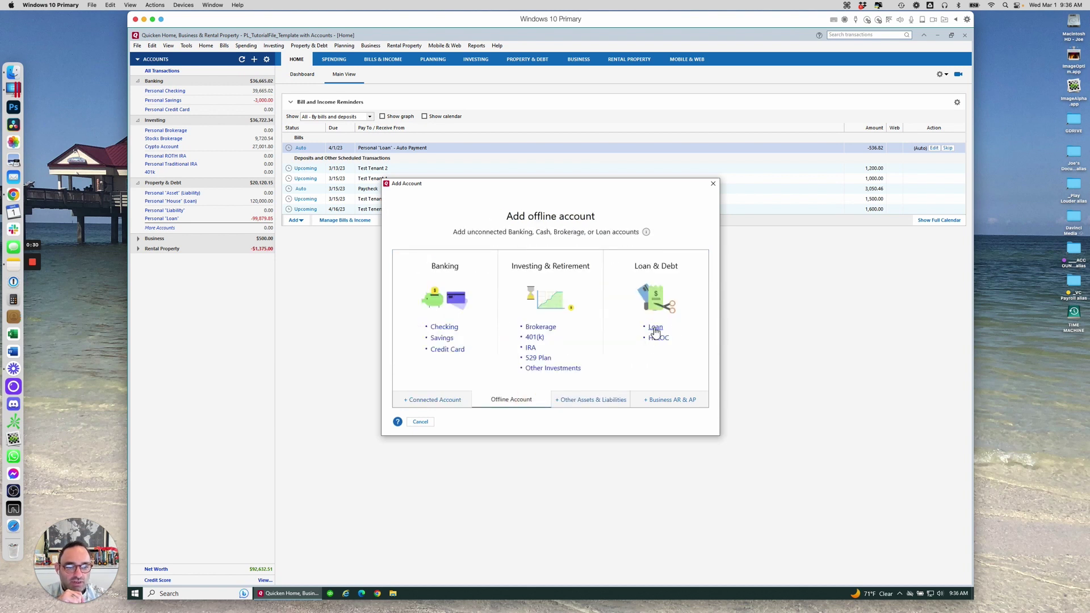
{"action": "left_click", "coordinate": [585, 400]}
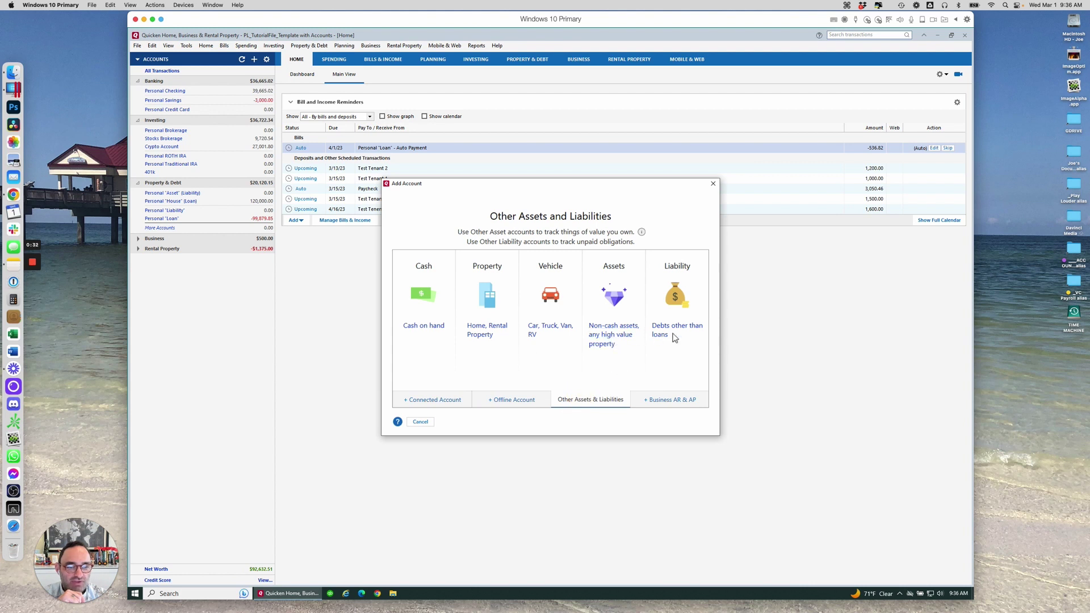
{"action": "left_click", "coordinate": [713, 184]}
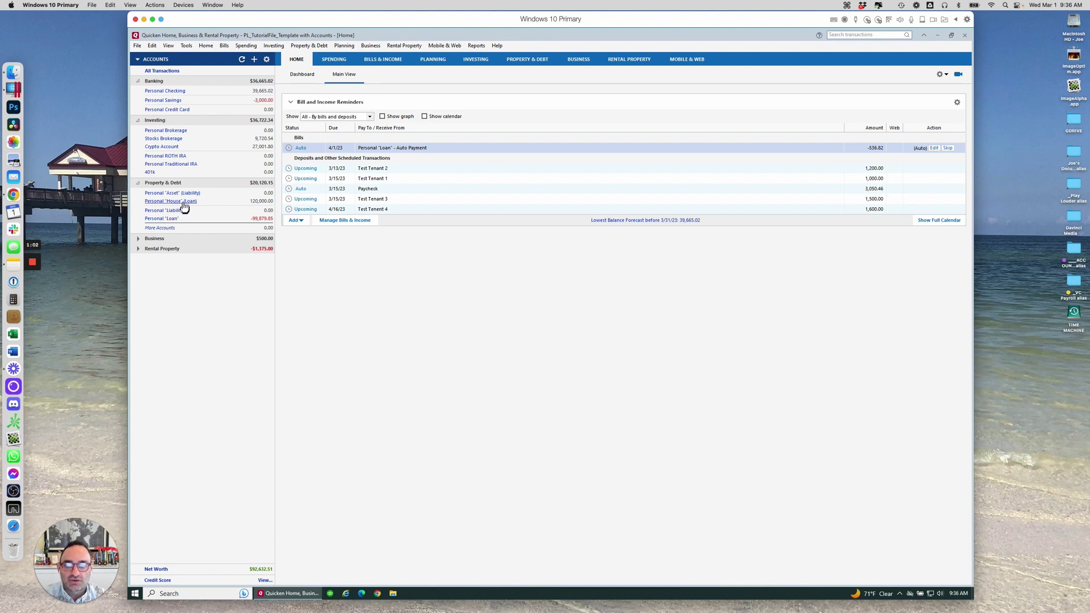
Step: Open the Personal "Loan" account and view its loan details and projected payoff
{"action": "left_click", "coordinate": [170, 219]}
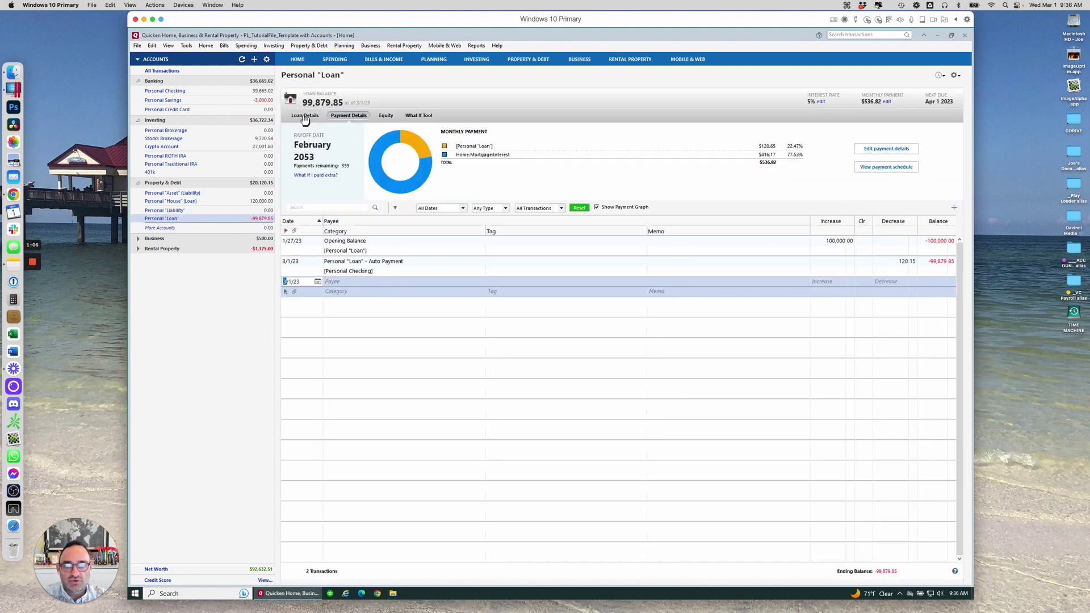
{"action": "left_click", "coordinate": [305, 116]}
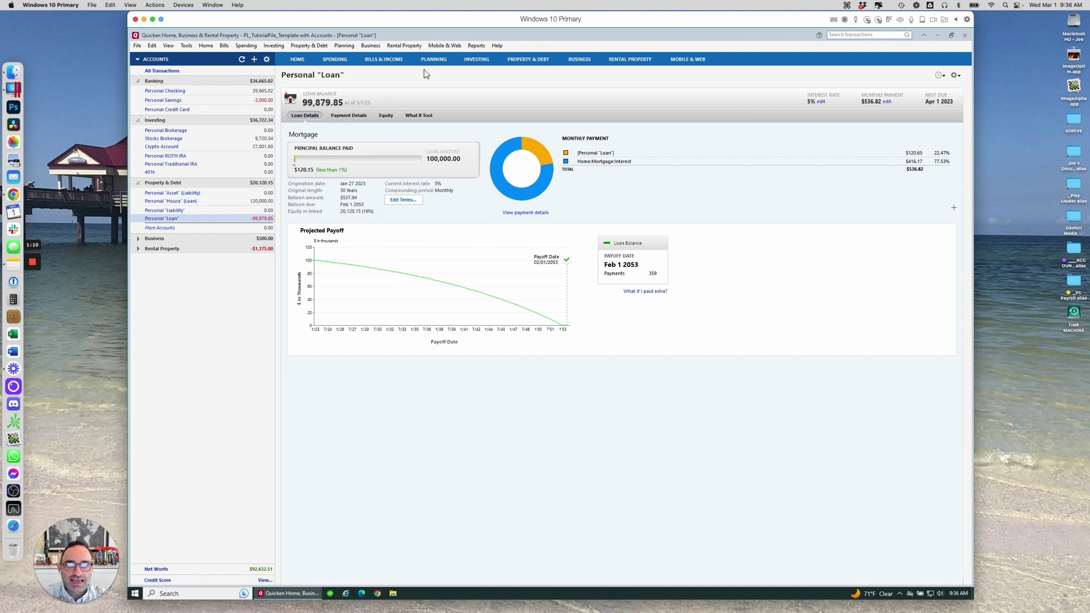
Step: Revisit the new-account choices for an offline Loan and for debts other than loans, and leave without creating one
{"action": "left_click", "coordinate": [254, 59]}
{"action": "left_click", "coordinate": [522, 403]}
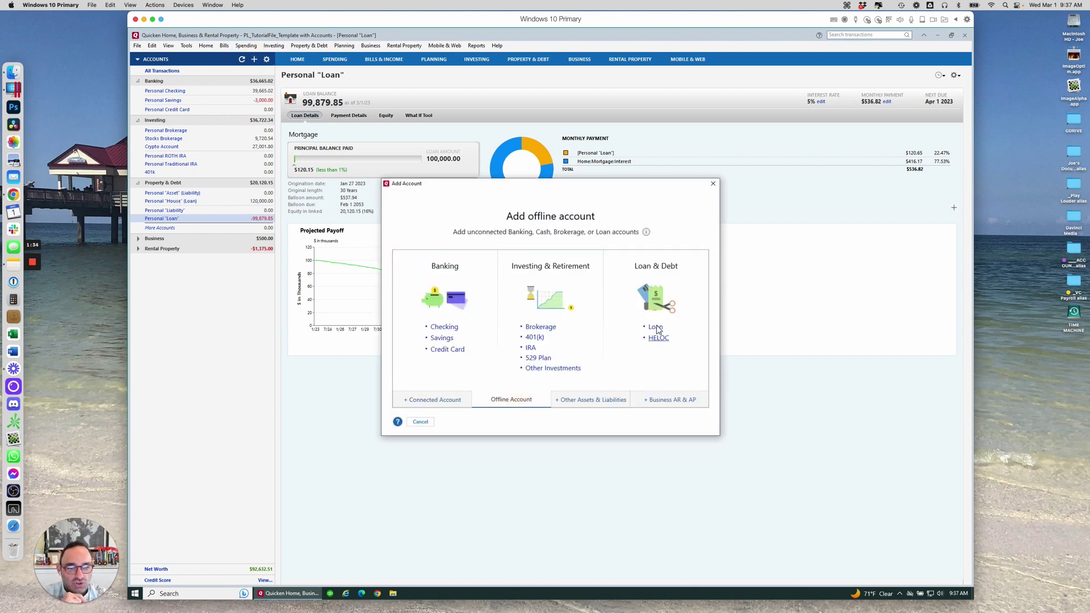
{"action": "left_click", "coordinate": [593, 400]}
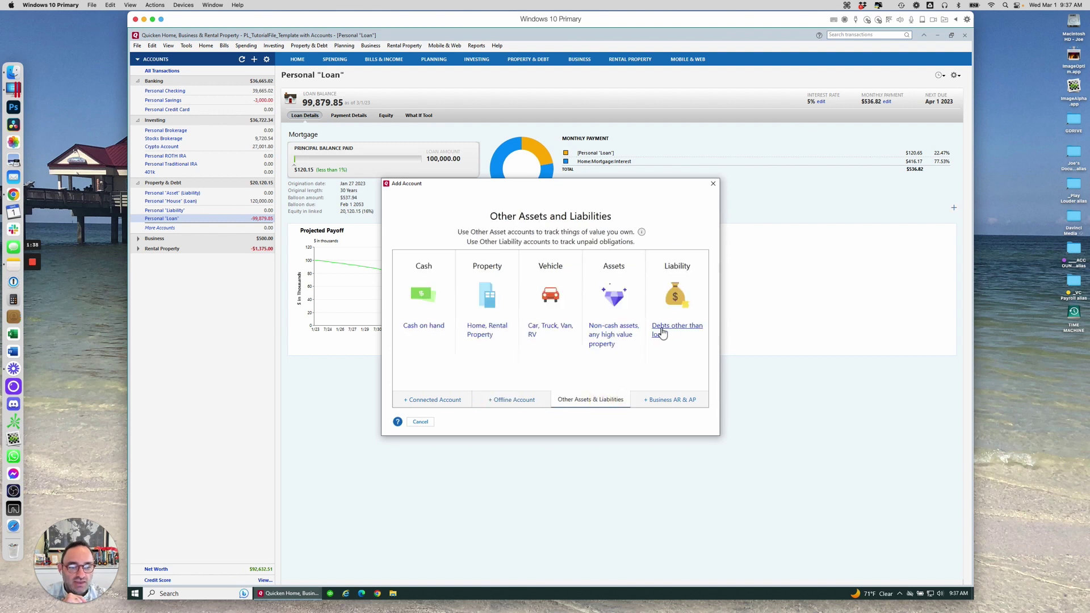
{"action": "left_click", "coordinate": [713, 184]}
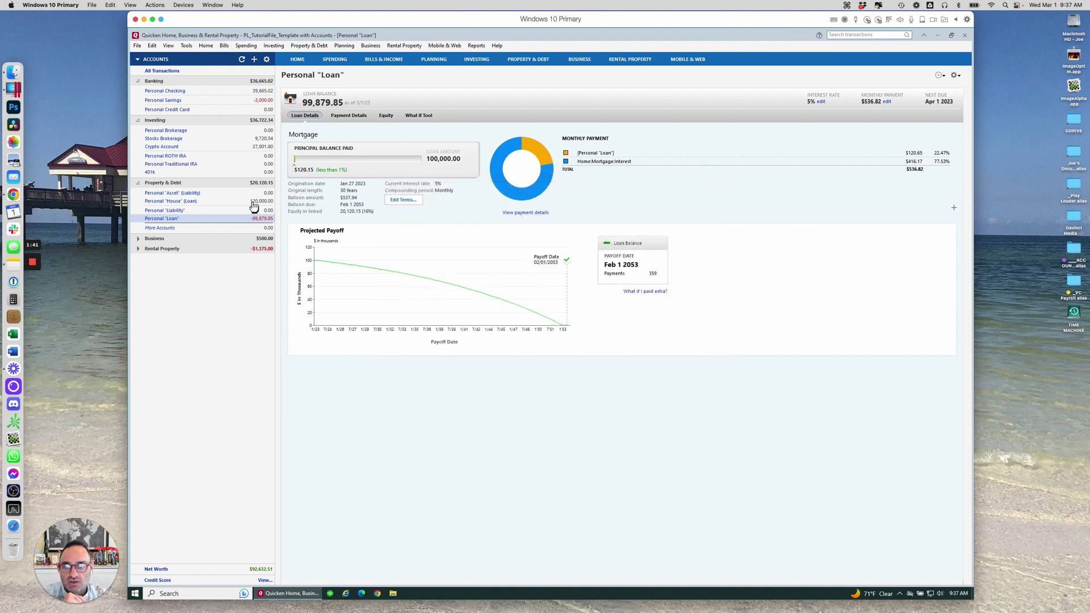
Step: Show the Personal "Liability" register in two-line display and hide its Amount column
{"action": "left_click", "coordinate": [175, 212]}
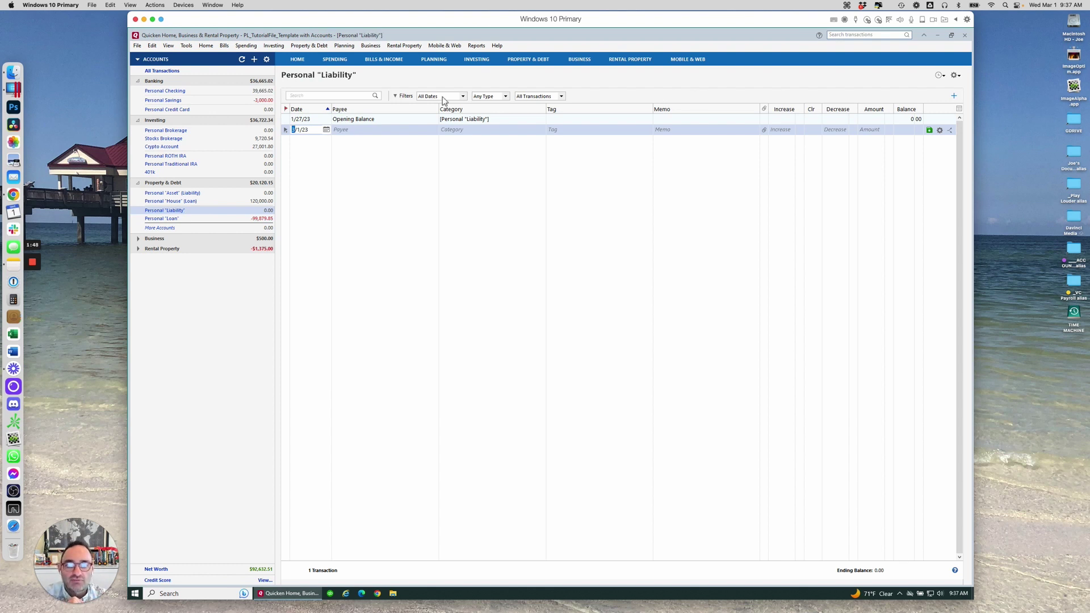
{"action": "left_click", "coordinate": [955, 74]}
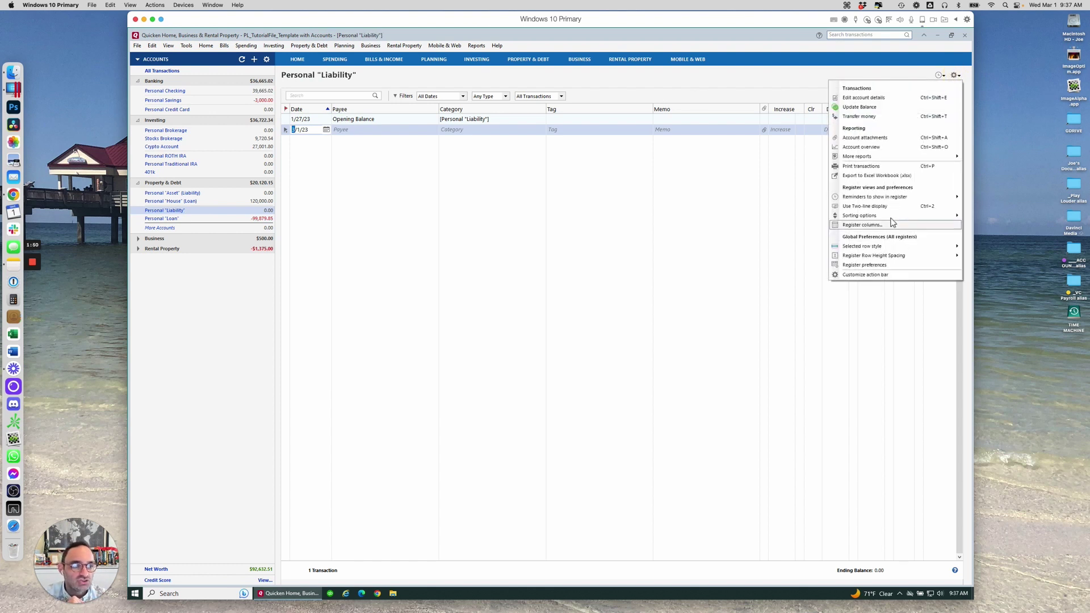
{"action": "left_click", "coordinate": [877, 207]}
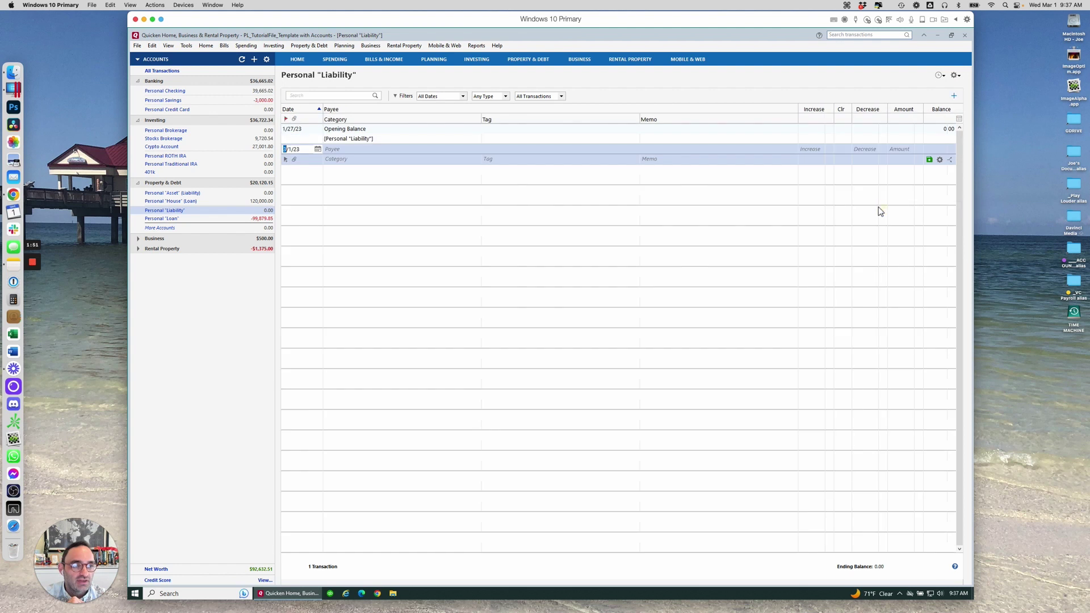
{"action": "left_click", "coordinate": [959, 119]}
{"action": "left_click", "coordinate": [905, 129]}
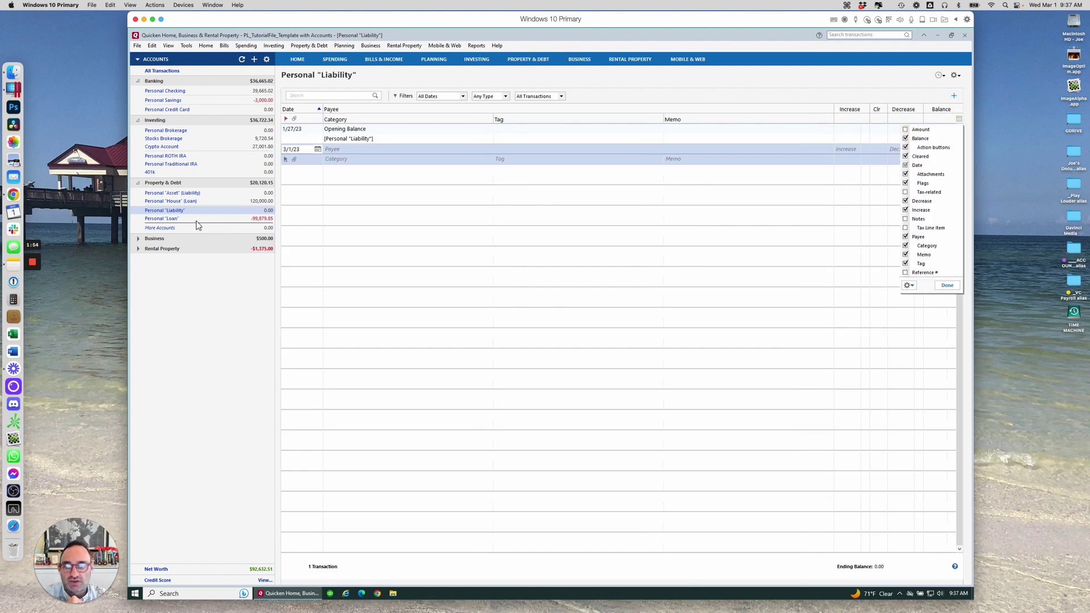
{"action": "left_click", "coordinate": [175, 221]}
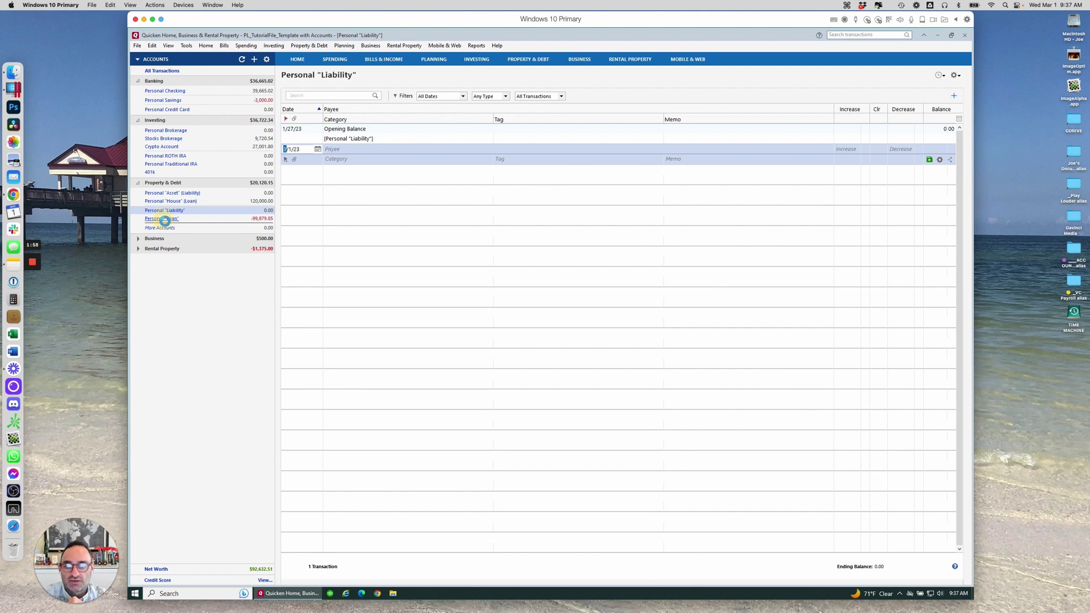
Step: Review the Personal "Loan" account's loan details, payment details, linked-asset equity and What If tool
{"action": "left_click", "coordinate": [164, 219]}
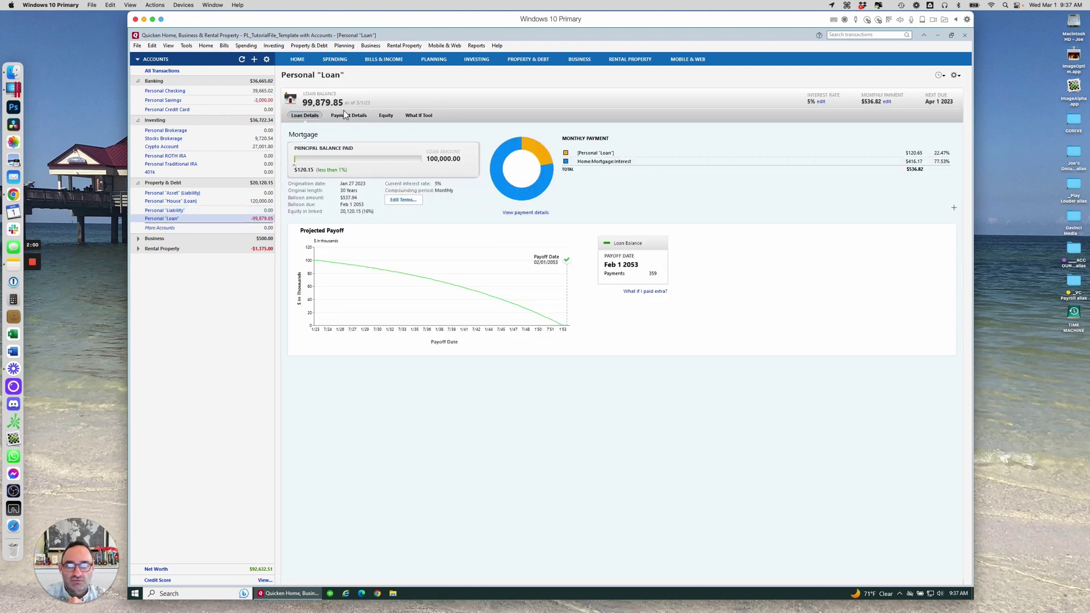
{"action": "left_click", "coordinate": [348, 116]}
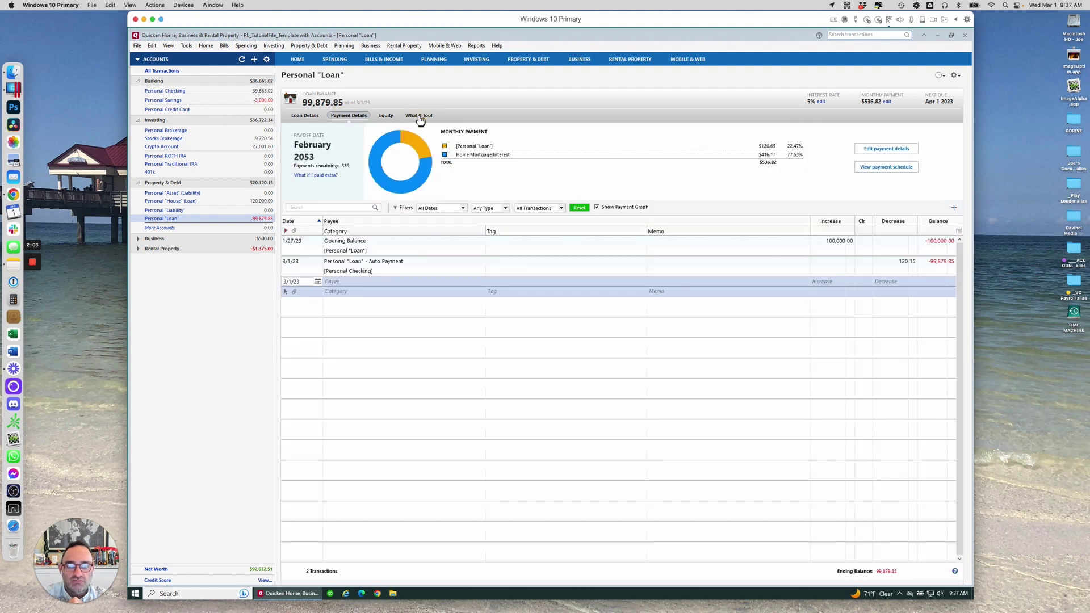
{"action": "left_click", "coordinate": [420, 117]}
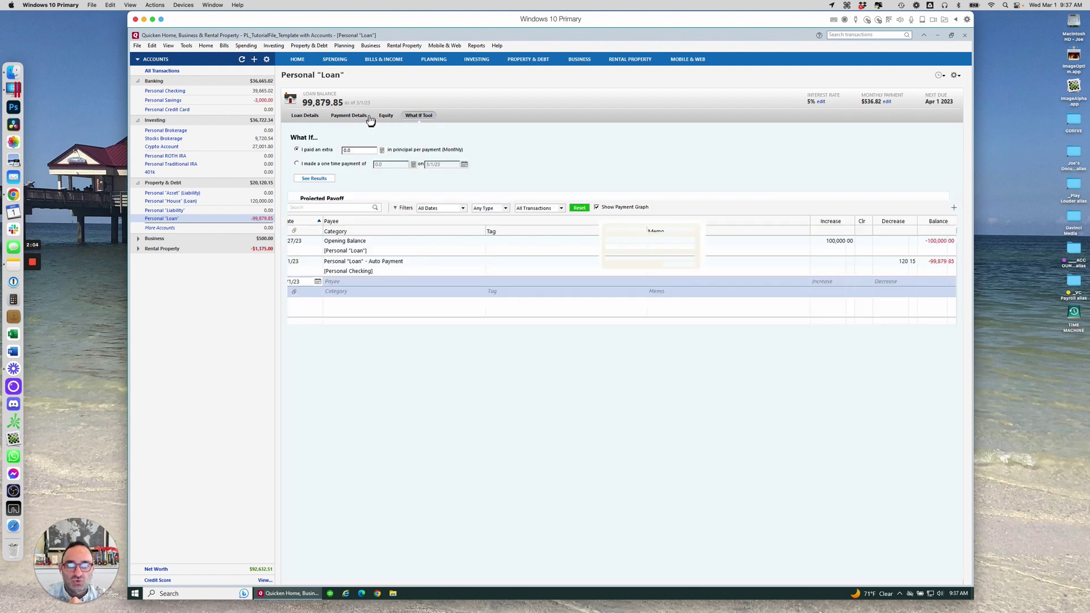
{"action": "left_click", "coordinate": [355, 119]}
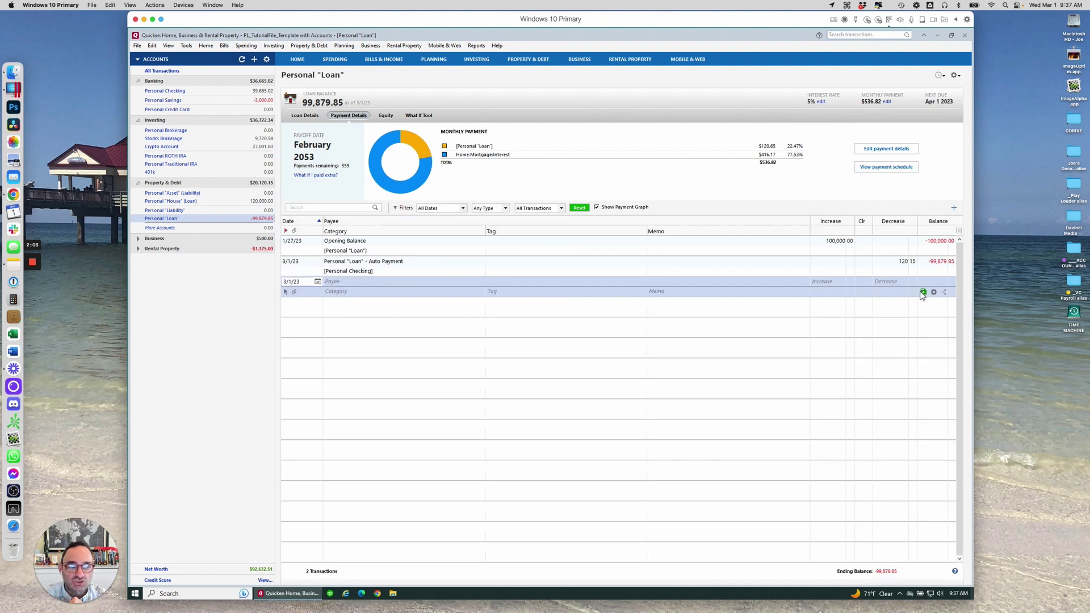
{"action": "left_click", "coordinate": [305, 117]}
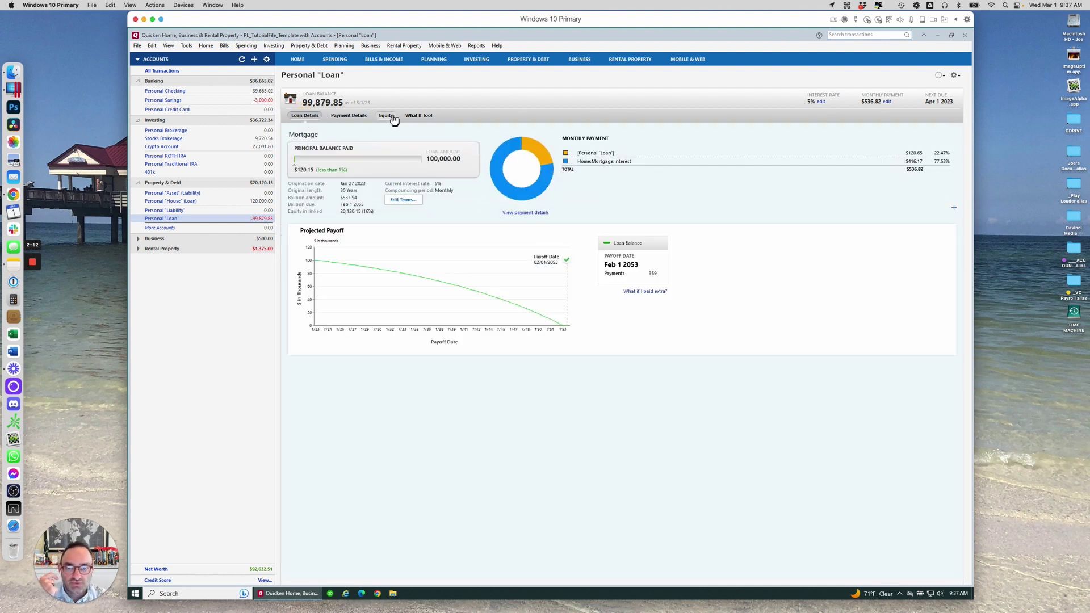
{"action": "left_click", "coordinate": [388, 116]}
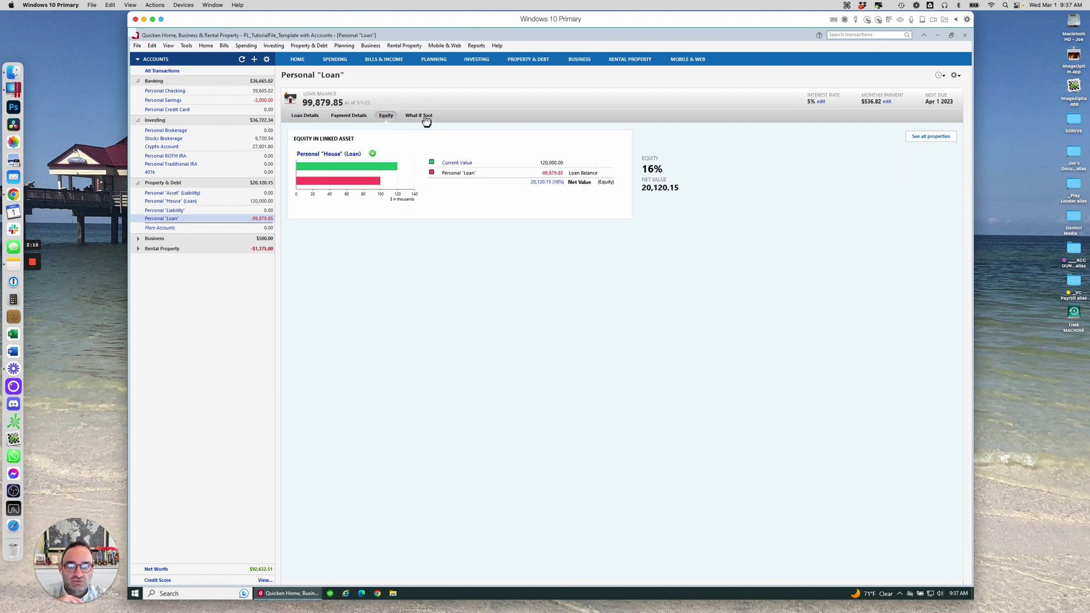
{"action": "left_click", "coordinate": [420, 117]}
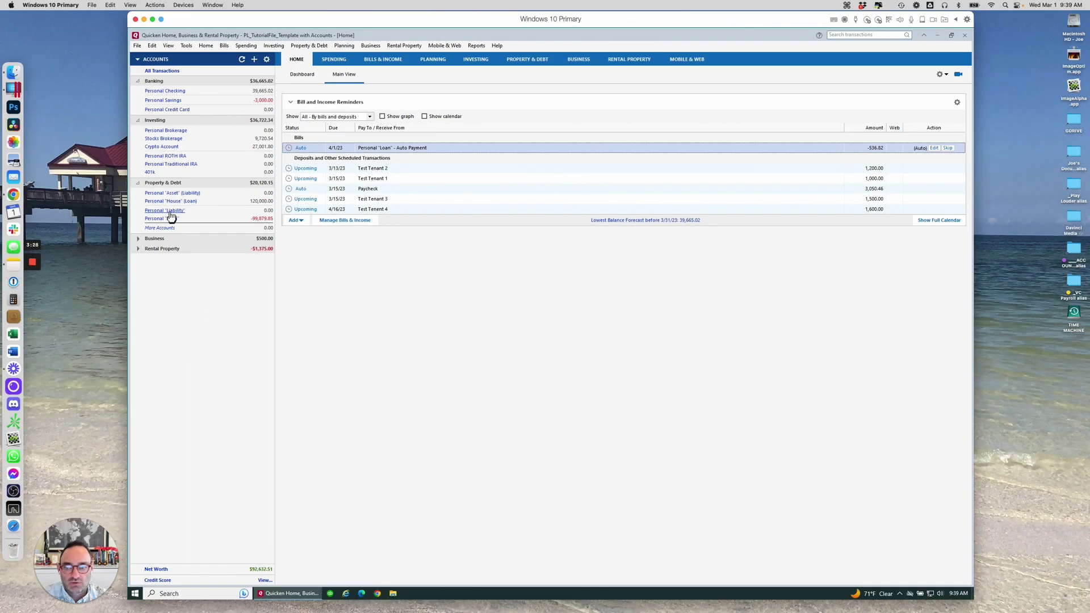
Step: Compare the Personal "Liability" register with the payment details and transactions of Personal "Loan"
{"action": "left_click", "coordinate": [169, 211]}
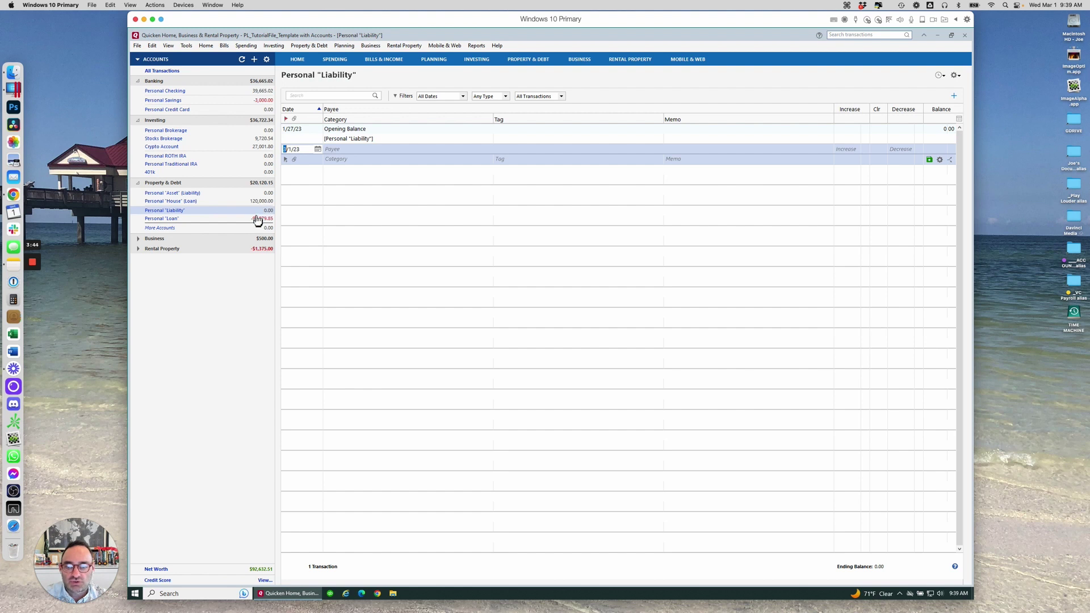
{"action": "left_click", "coordinate": [171, 220]}
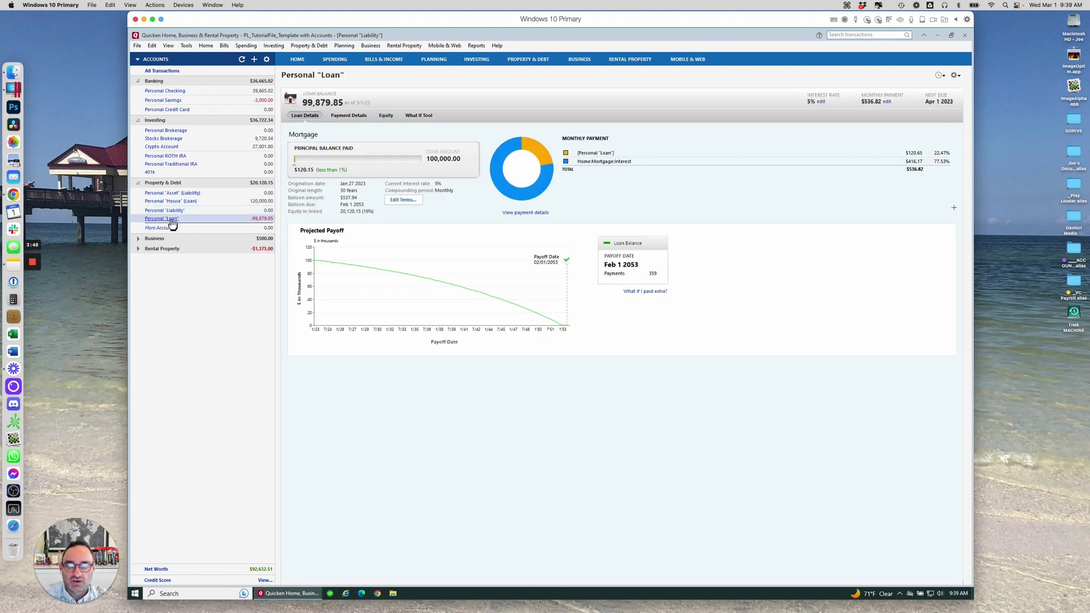
{"action": "left_click", "coordinate": [348, 116]}
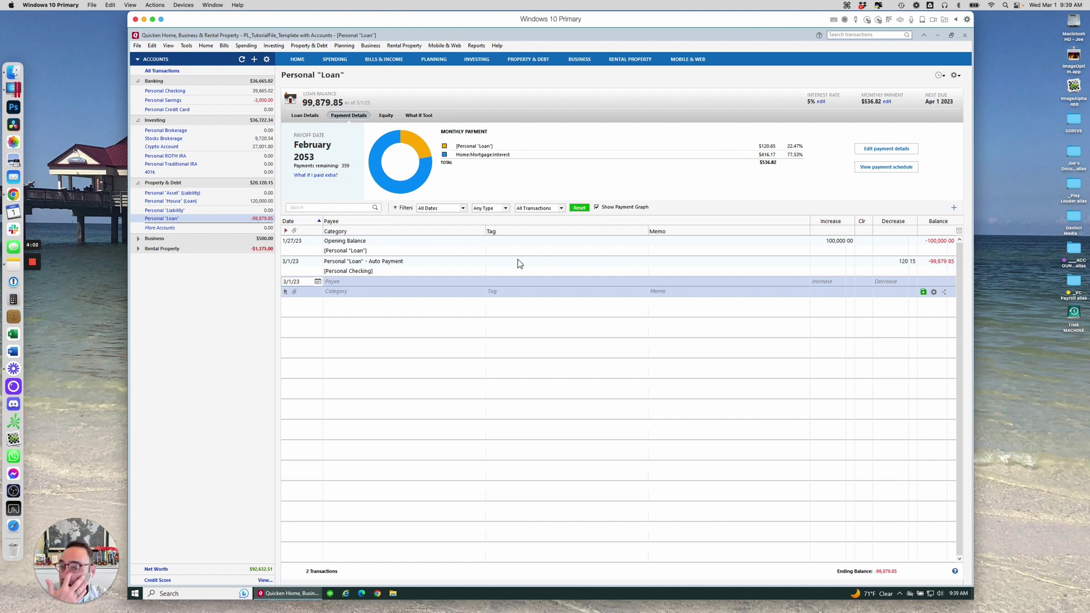
Step: Show the Personal "Asset" (Liability) register in two-line display and hide its Amount column
{"action": "left_click", "coordinate": [178, 194]}
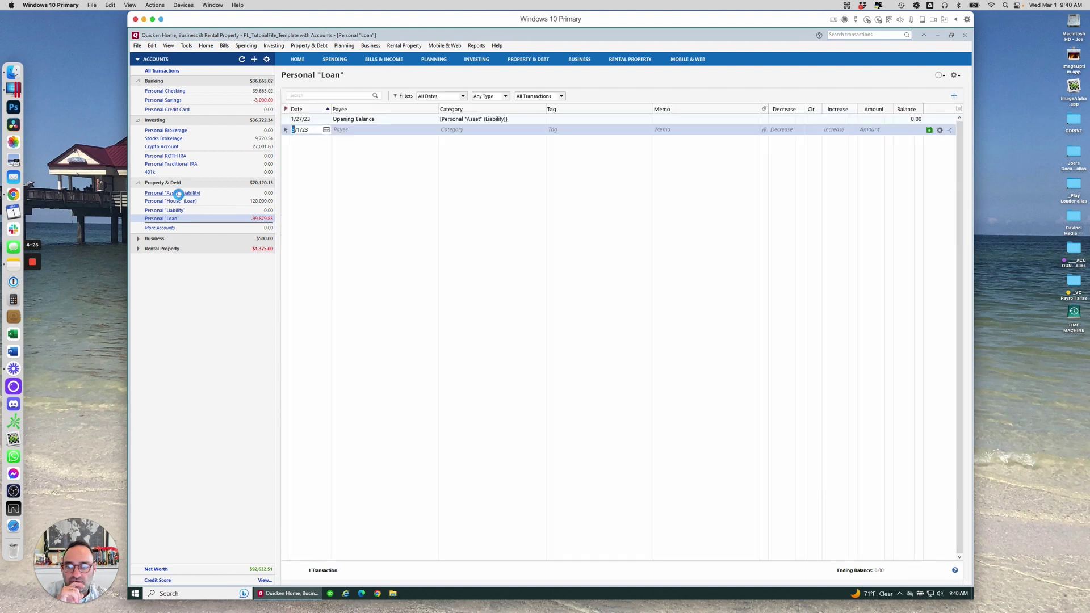
{"action": "left_click", "coordinate": [955, 76]}
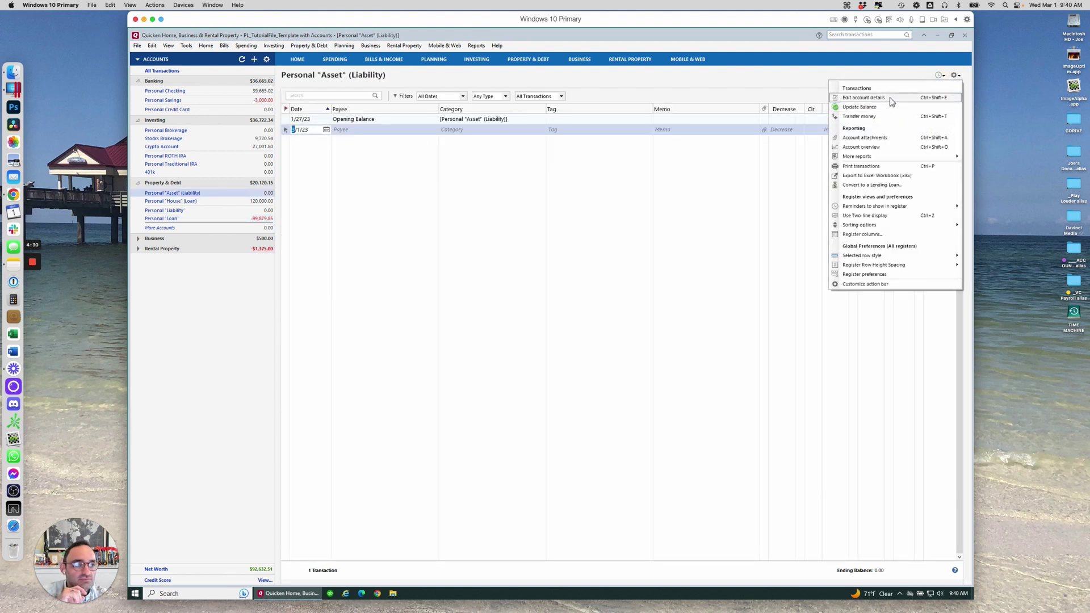
{"action": "left_click", "coordinate": [885, 216]}
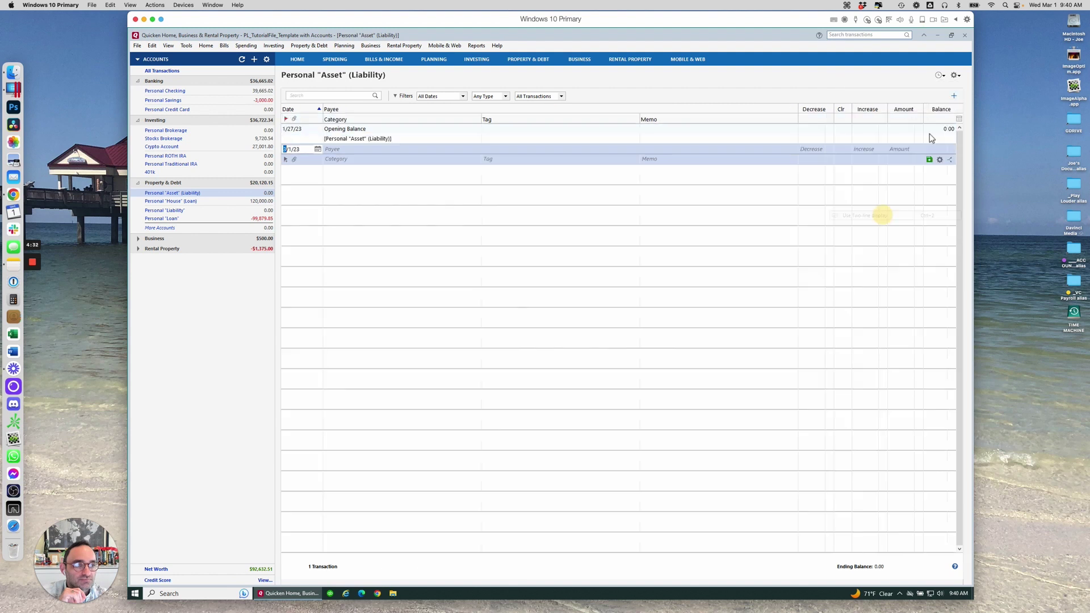
{"action": "left_click", "coordinate": [907, 130]}
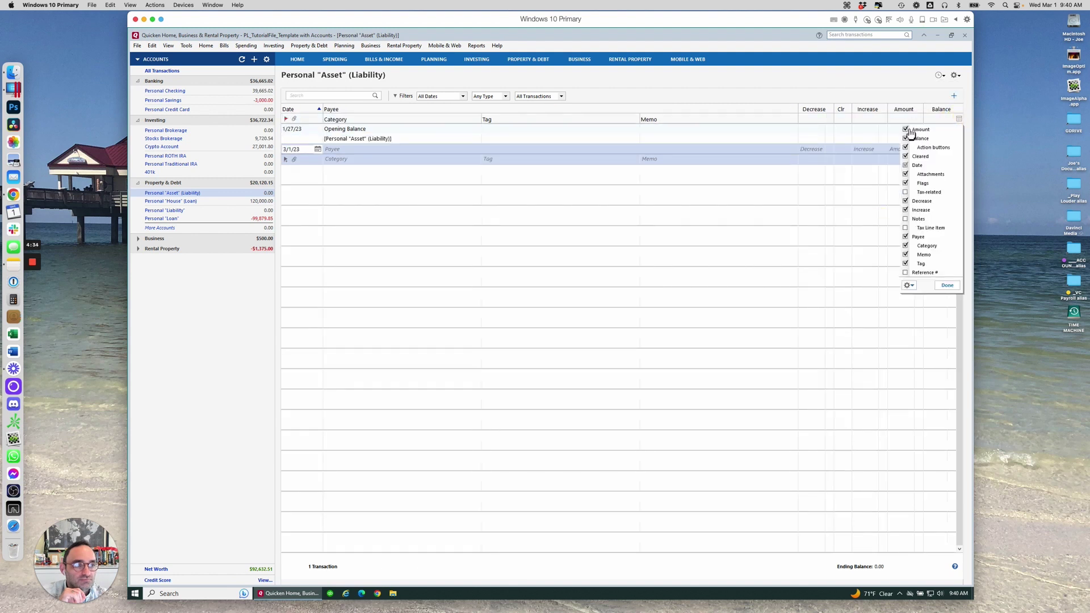
{"action": "left_click", "coordinate": [890, 130]}
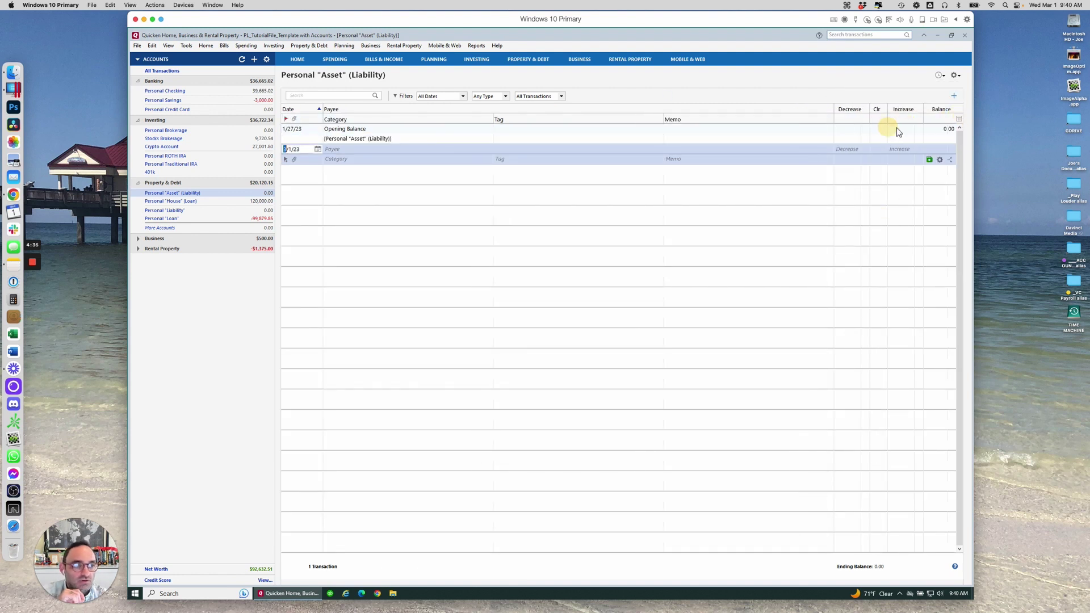
Step: Set the opening balance increase of Personal "Asset" (Liability) to 120,000 and save it as a transfer within the same account
{"action": "left_click", "coordinate": [898, 130]}
{"action": "type", "text": "120000"}
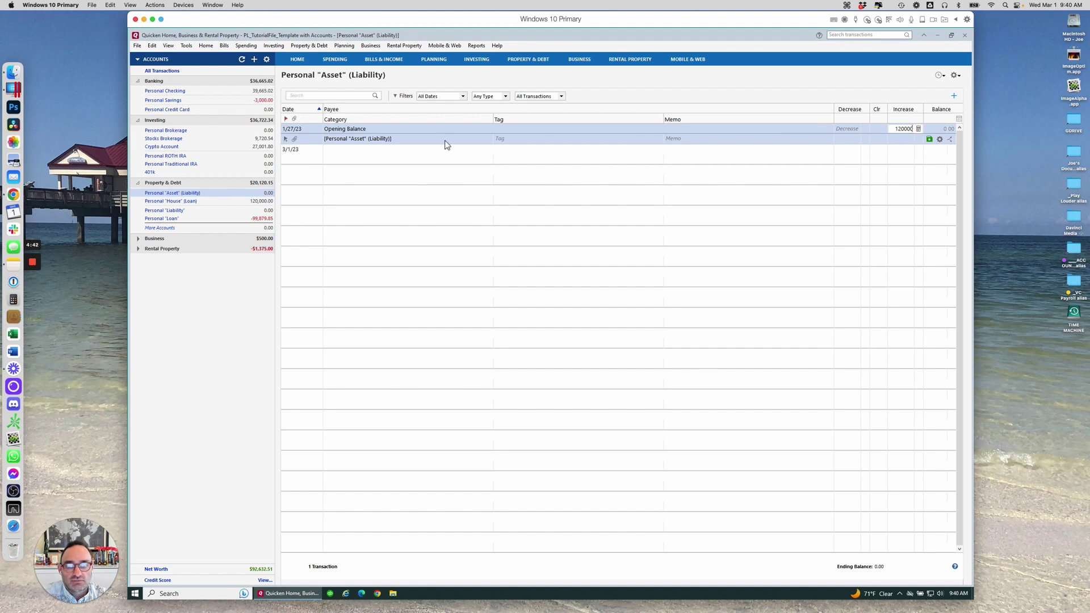
{"action": "key", "text": "Tab"}
{"action": "key", "text": "Return"}
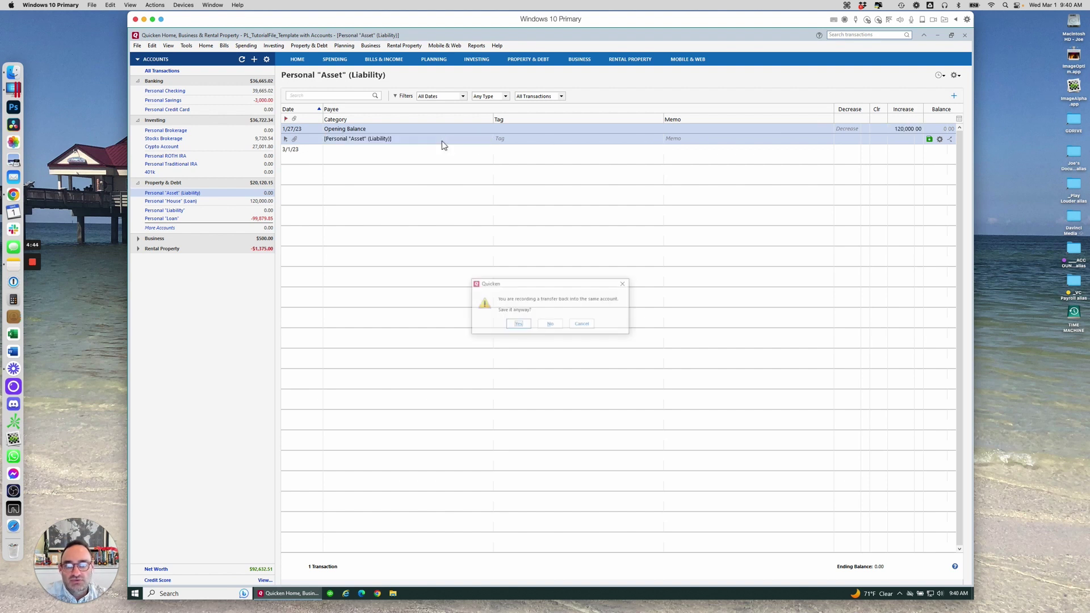
{"action": "left_click", "coordinate": [520, 324]}
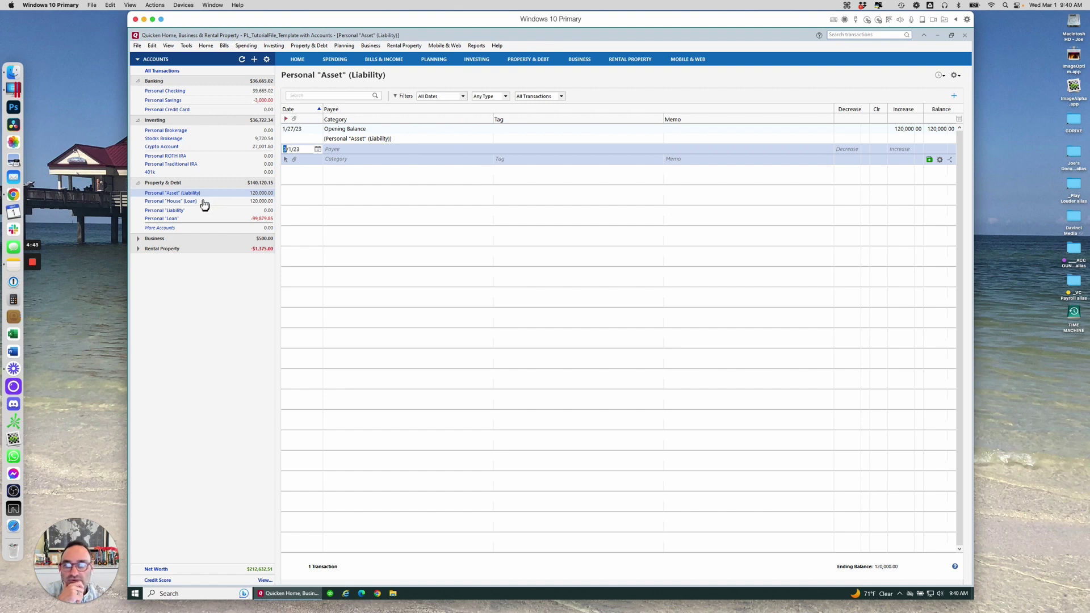
Step: Check the Personal "Liability" register against the Personal "Asset" (Liability) register
{"action": "left_click", "coordinate": [178, 212]}
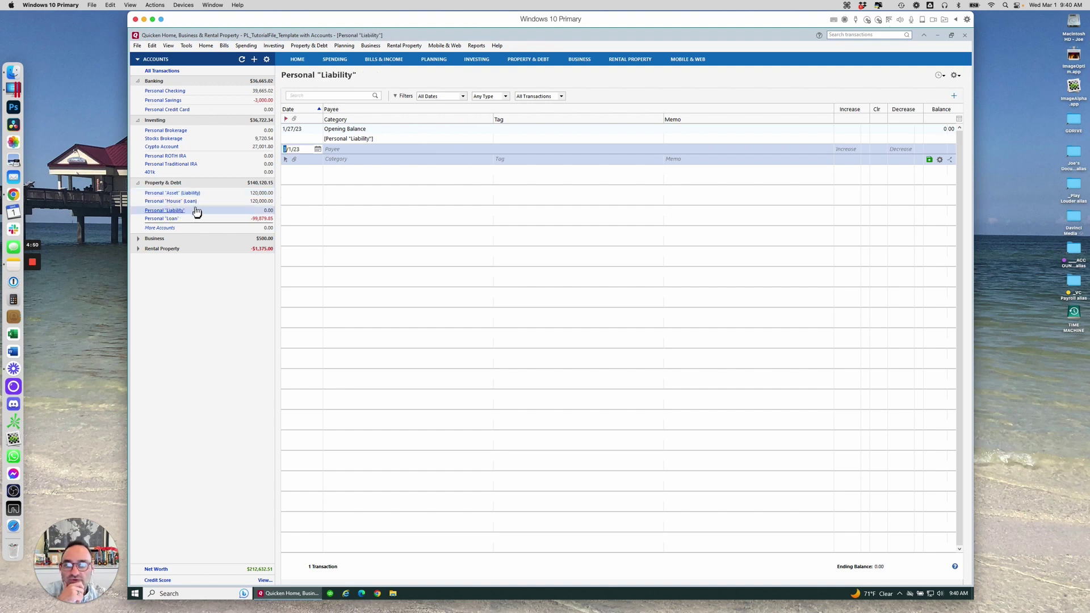
{"action": "left_click", "coordinate": [178, 195]}
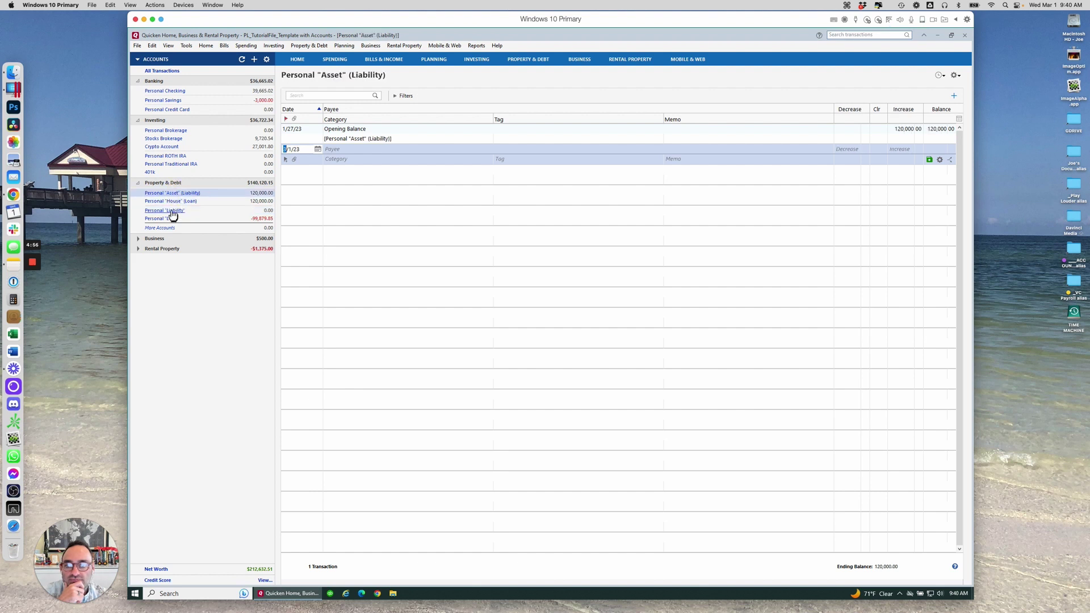
Step: Set the opening balance increase of Personal "Liability" to 100,000 and save it as a transfer within the same account
{"action": "left_click", "coordinate": [170, 211]}
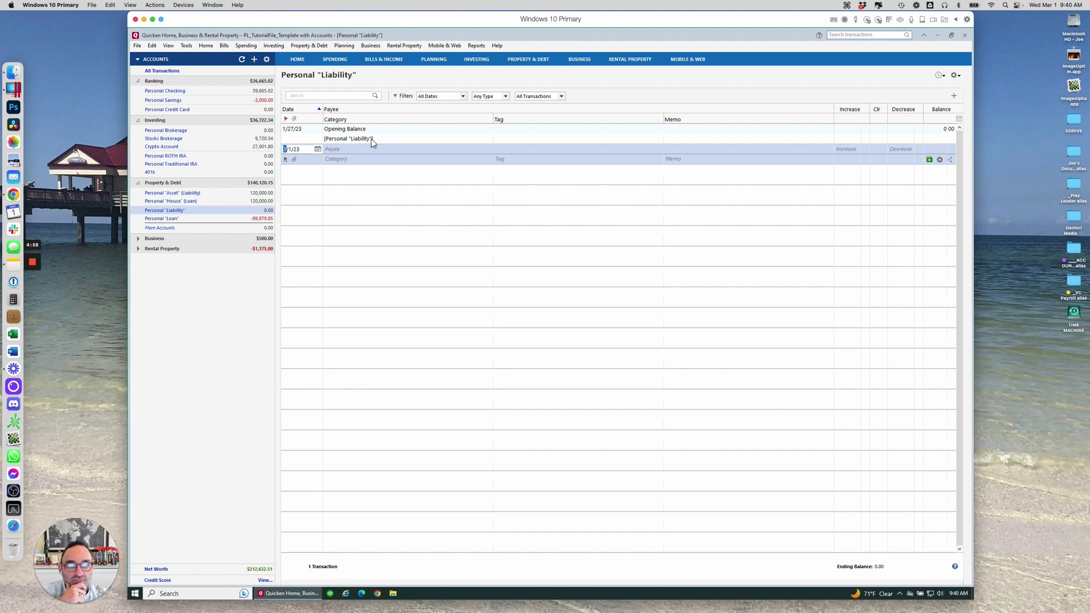
{"action": "left_click", "coordinate": [845, 128]}
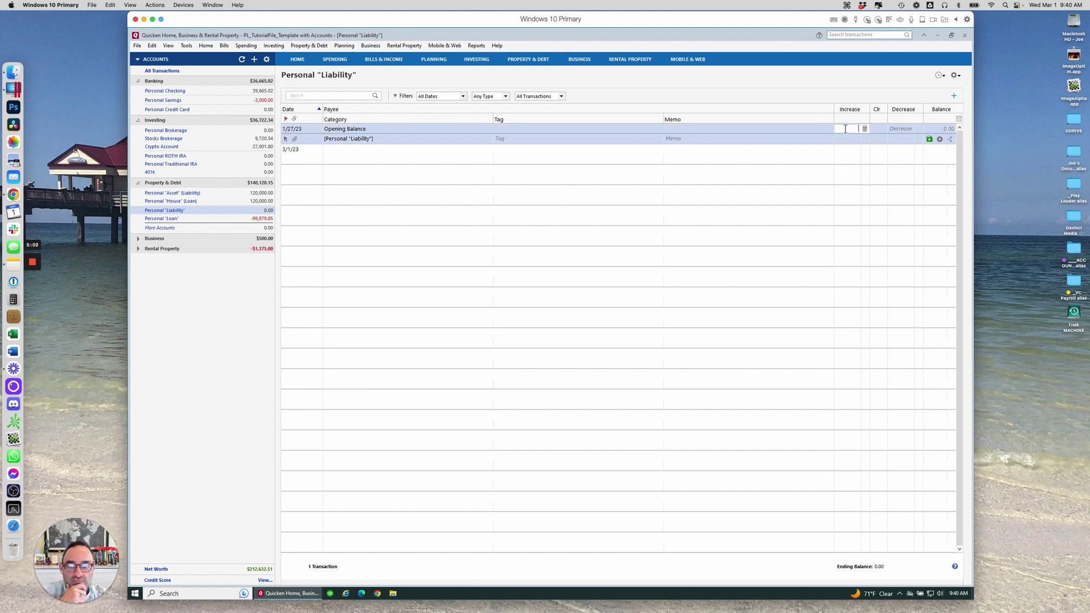
{"action": "type", "text": "10000"}
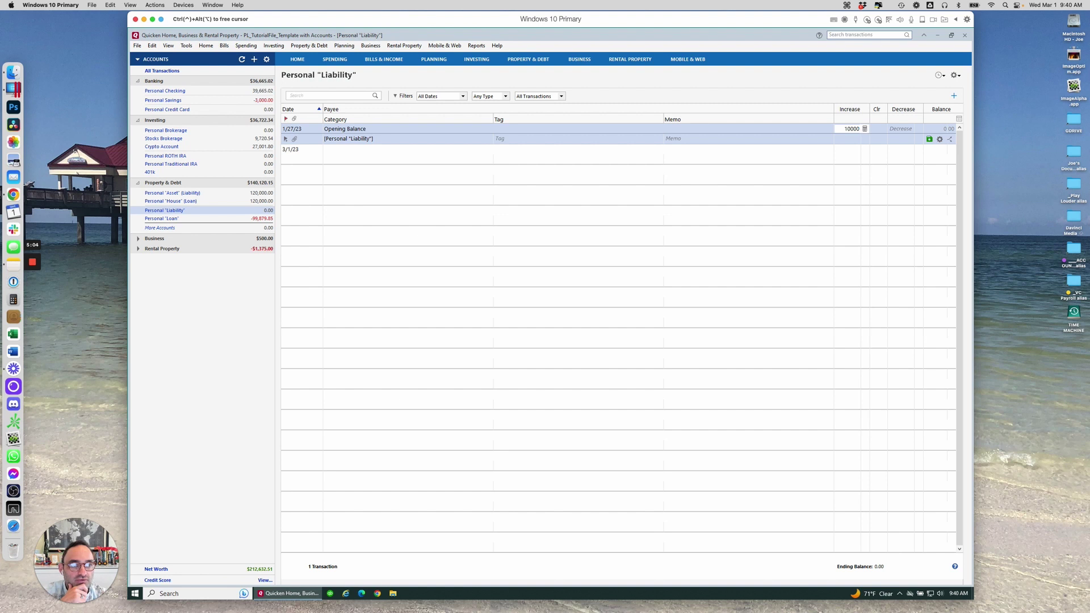
{"action": "type", "text": ",000"}
{"action": "key", "text": "Return"}
{"action": "key", "text": "Return"}
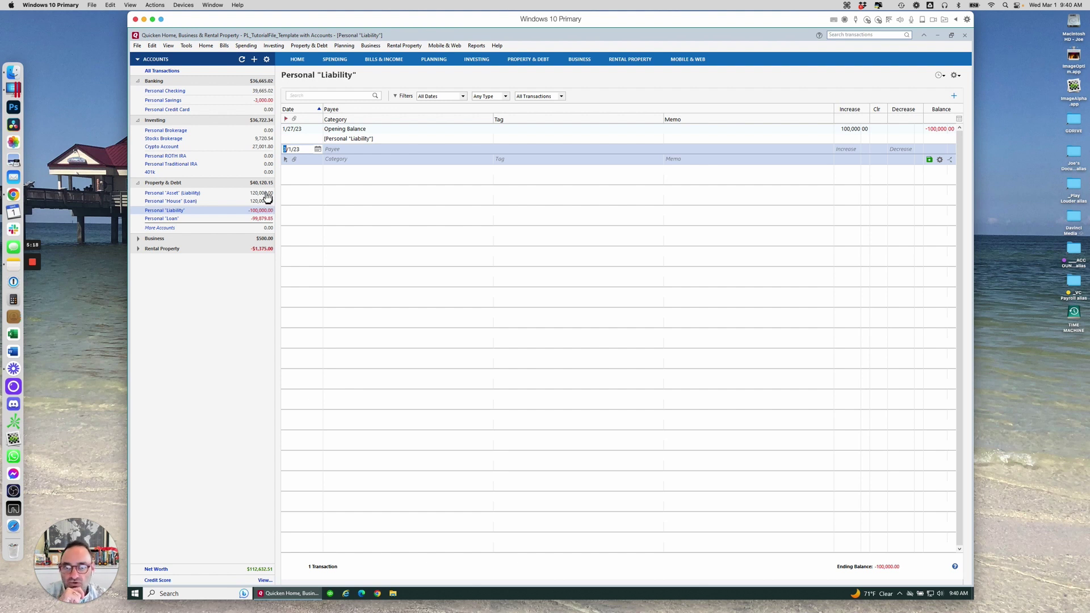
Step: Go to the Home overview showing the bill and income reminders
{"action": "left_click", "coordinate": [302, 63]}
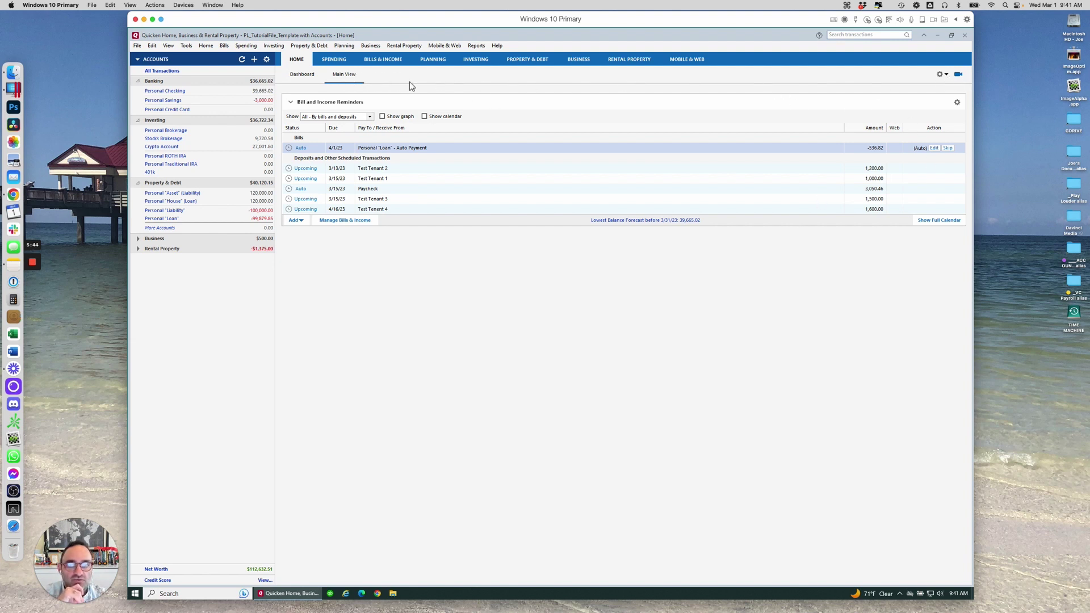
{"action": "left_click", "coordinate": [945, 76]}
{"action": "left_click", "coordinate": [885, 96]}
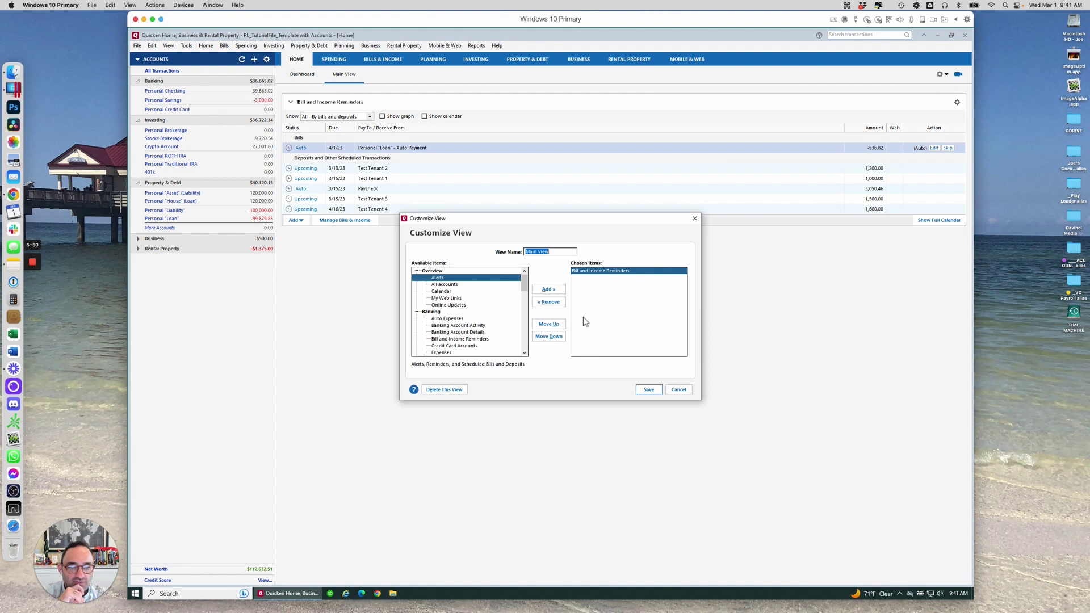
{"action": "left_click_drag", "start_coordinate": [523, 281], "coordinate": [523, 291]}
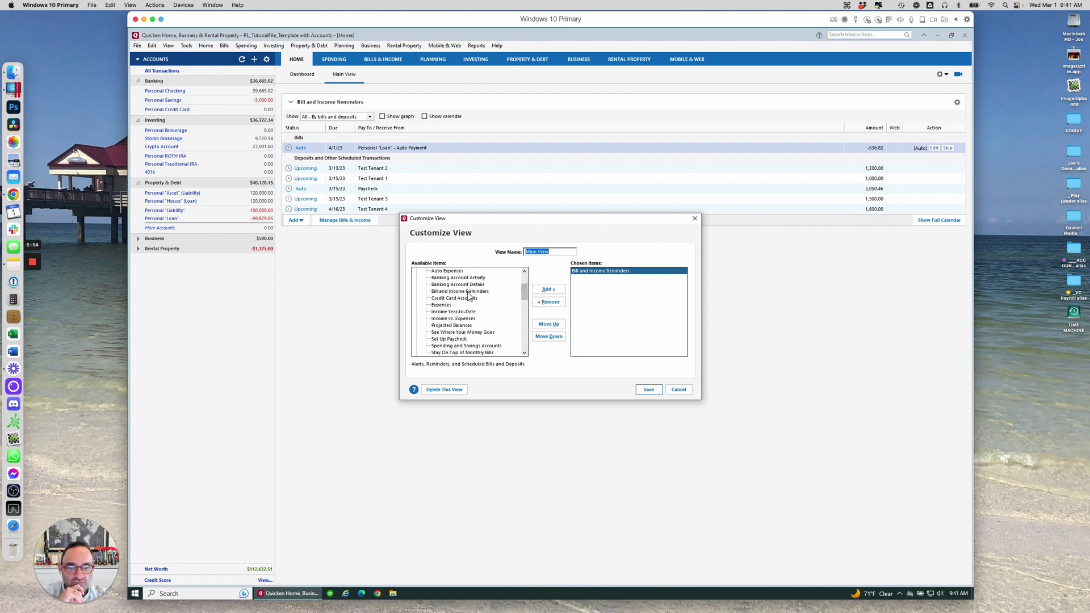
{"action": "left_click", "coordinate": [679, 391]}
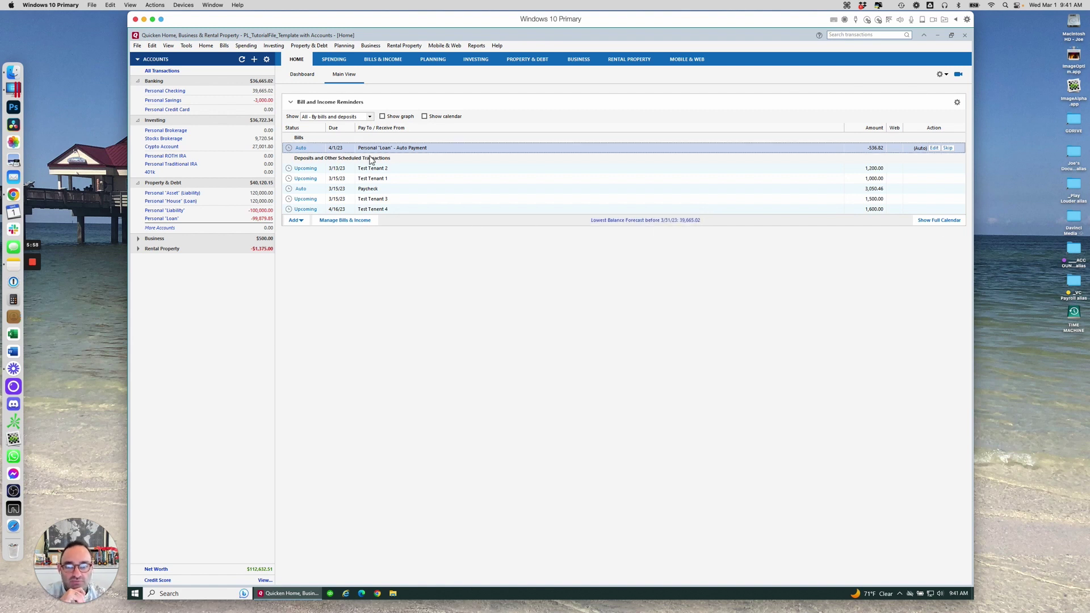
Step: Start a new bill reminder with Personal Liability Payment as the payee and continue to its payment details
{"action": "left_click", "coordinate": [297, 221]}
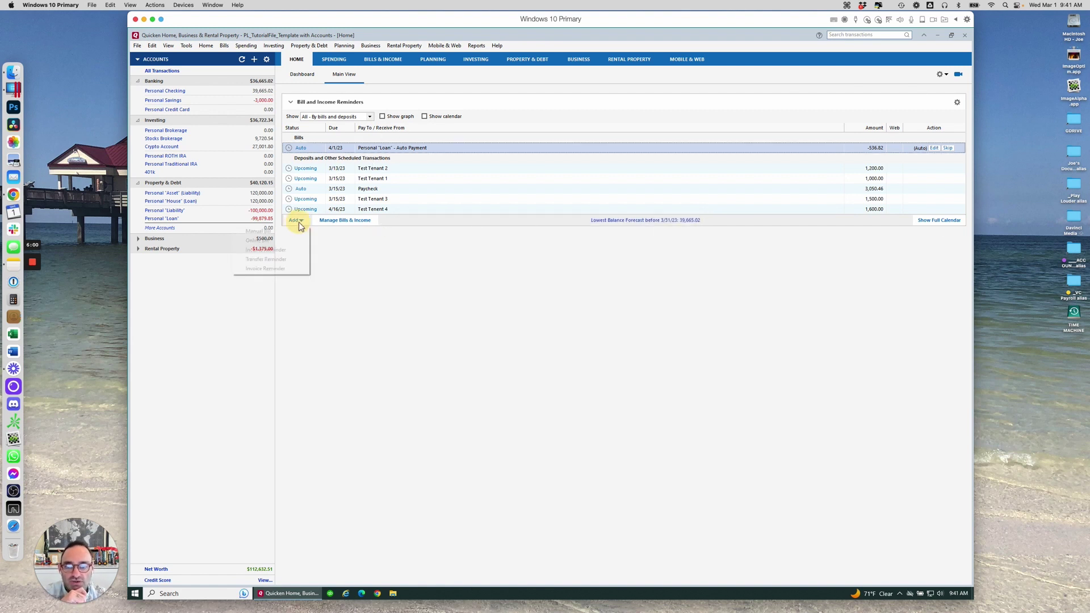
{"action": "left_click", "coordinate": [293, 232]}
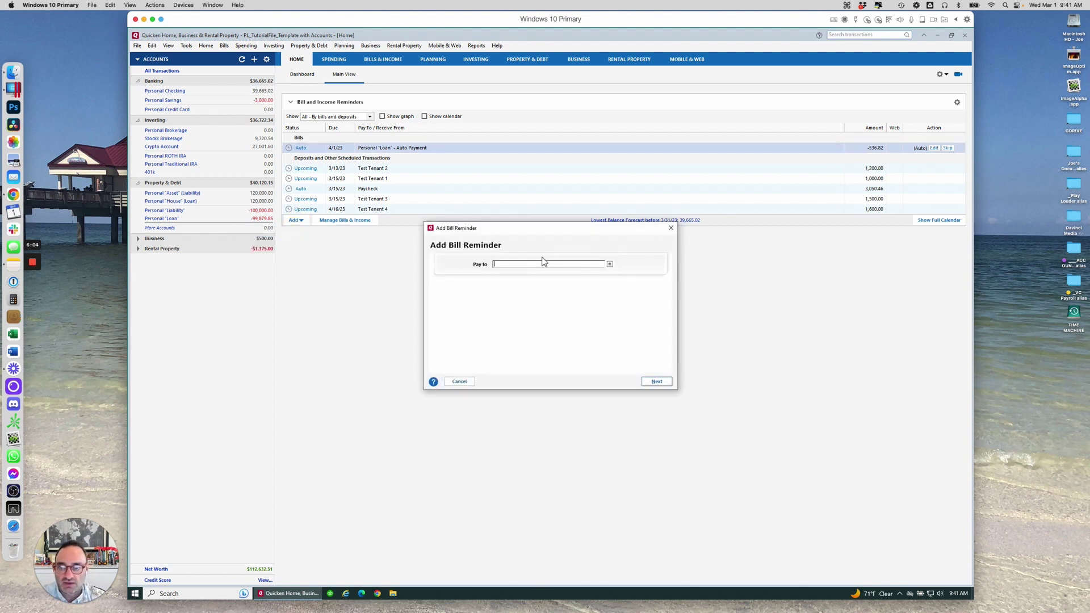
{"action": "type", "text": "Pers"}
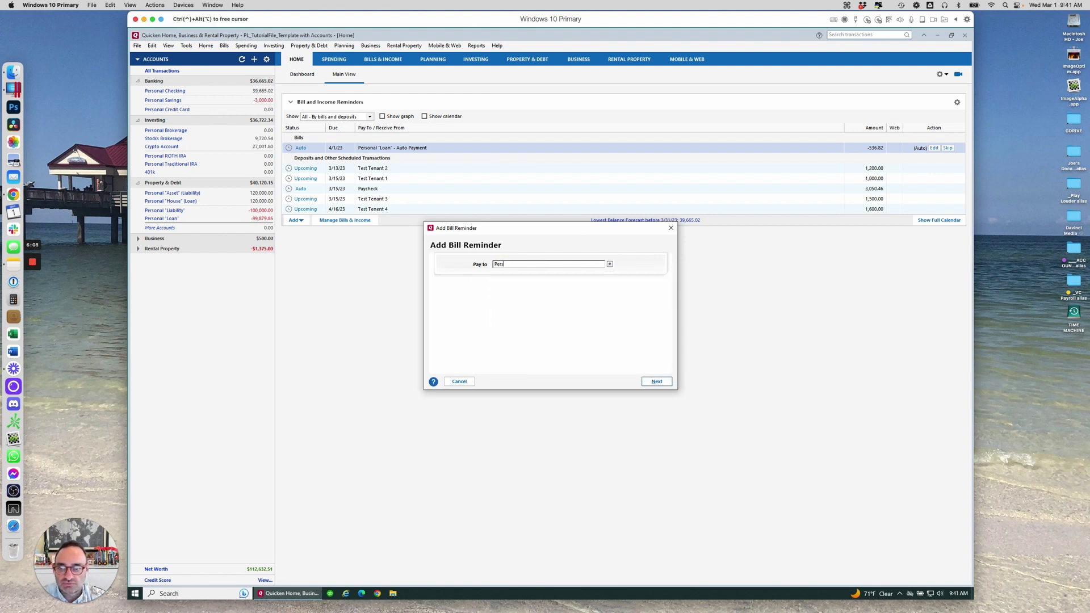
{"action": "type", "text": "onal"}
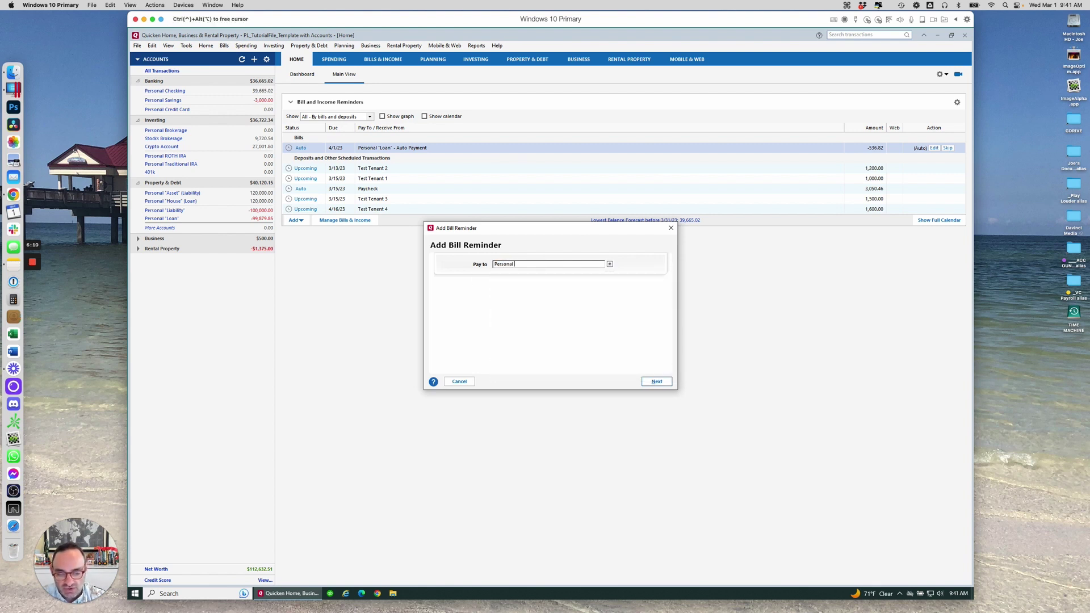
{"action": "type", "text": " Liability Payment"}
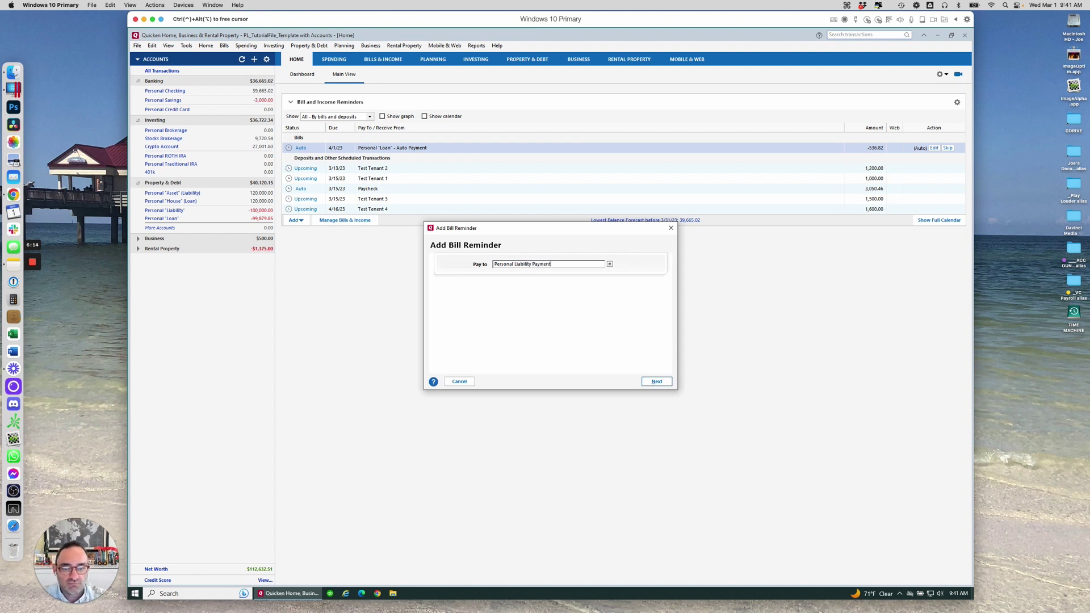
{"action": "left_click", "coordinate": [661, 385]}
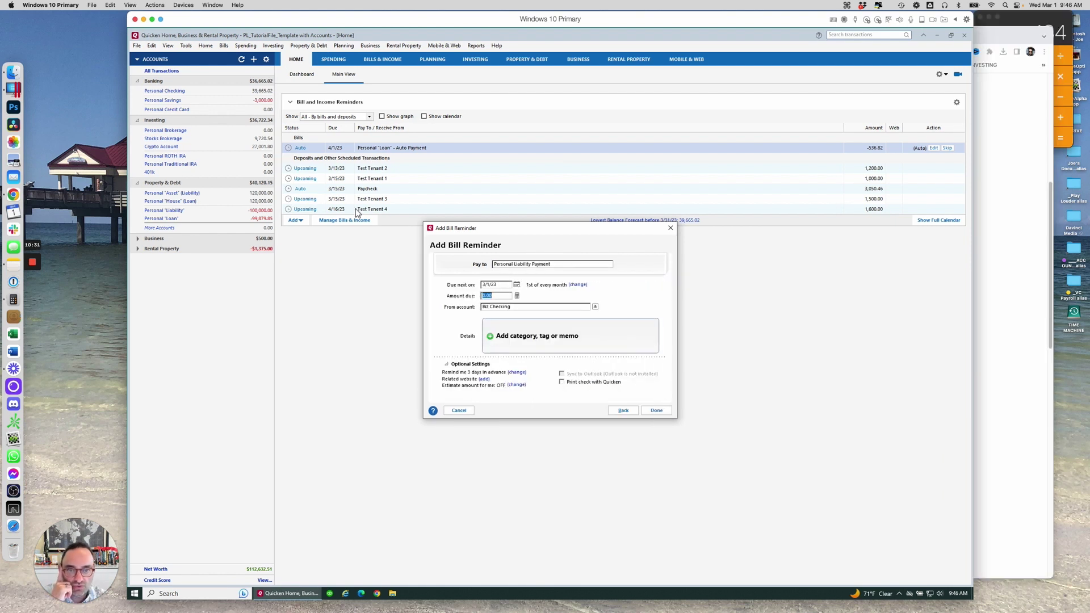
Step: Switch to the mortgage calculator page in Chrome and review the repayment summary for total monthly payment, monthly tax and home insurance
{"action": "left_click", "coordinate": [993, 307]}
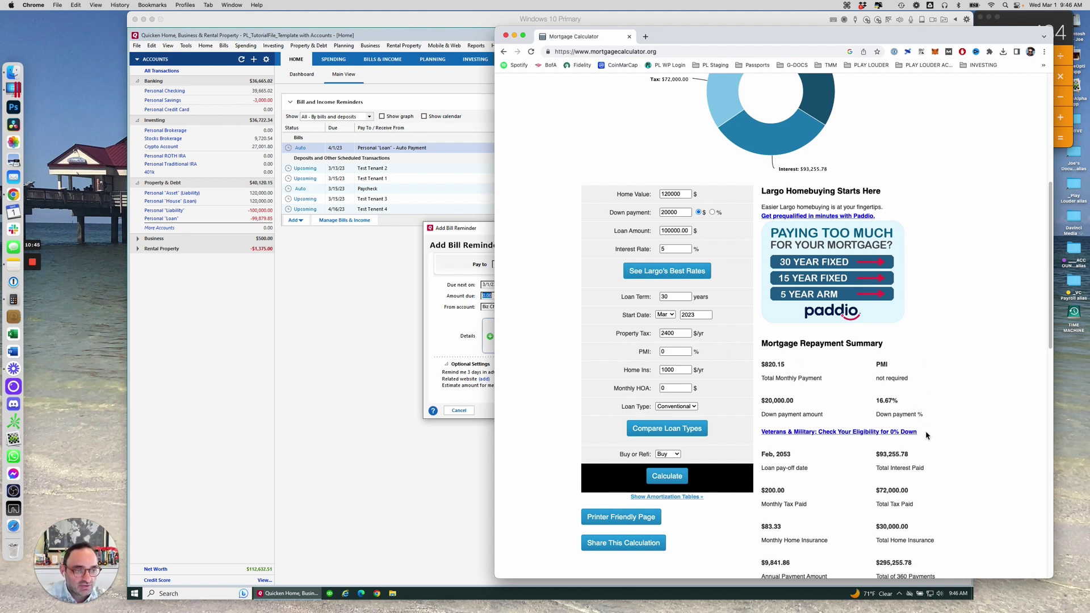
{"action": "scroll", "coordinate": [927, 435], "scroll_direction": "down", "scroll_amount": 5}
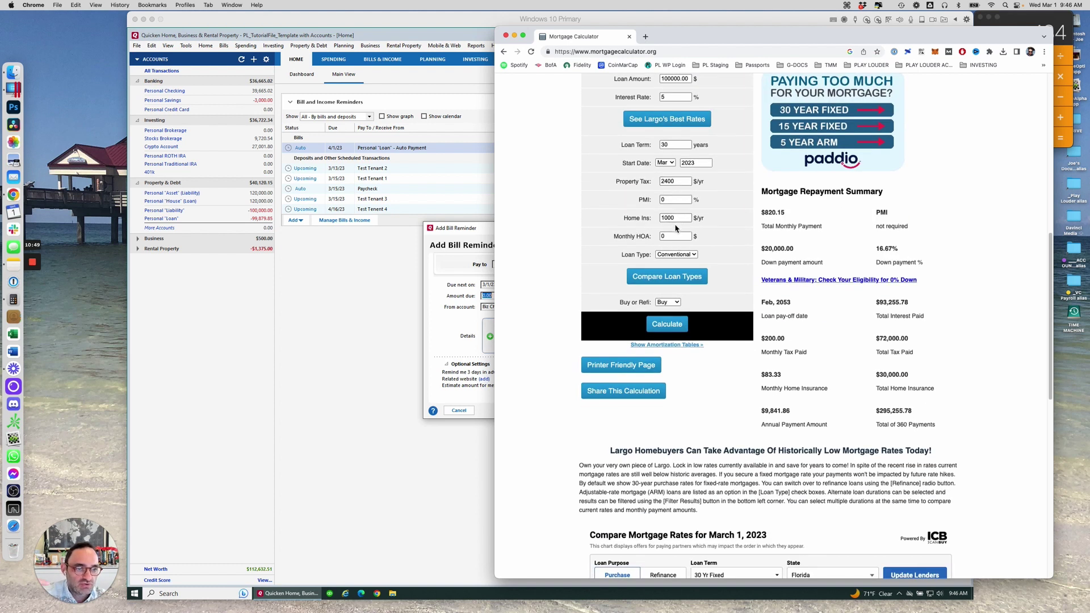
{"action": "scroll", "coordinate": [784, 267], "scroll_direction": "up", "scroll_amount": 5}
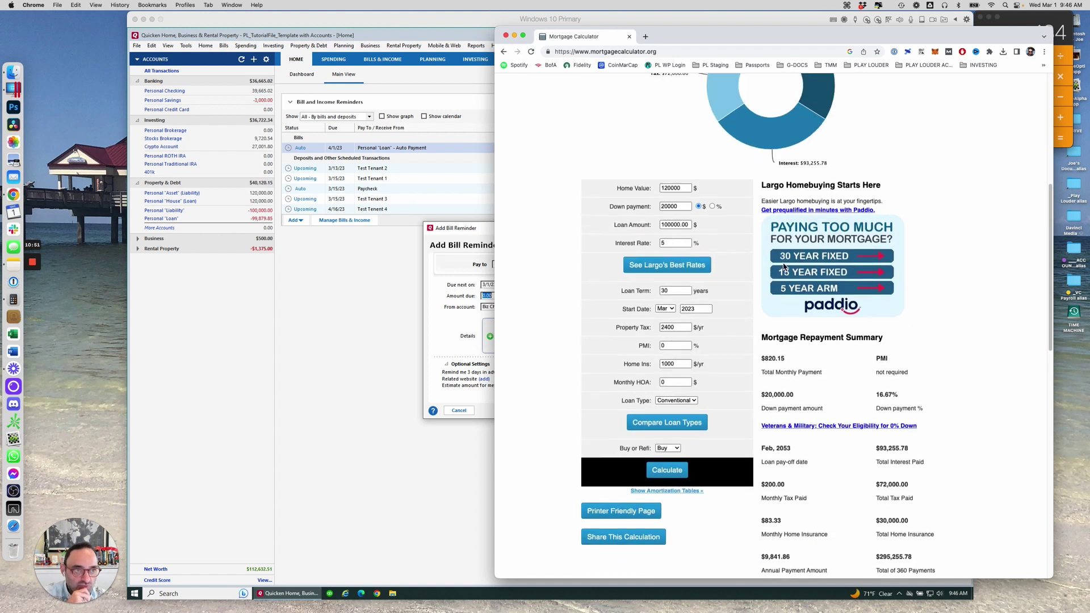
{"action": "scroll", "coordinate": [783, 271], "scroll_direction": "down", "scroll_amount": 2}
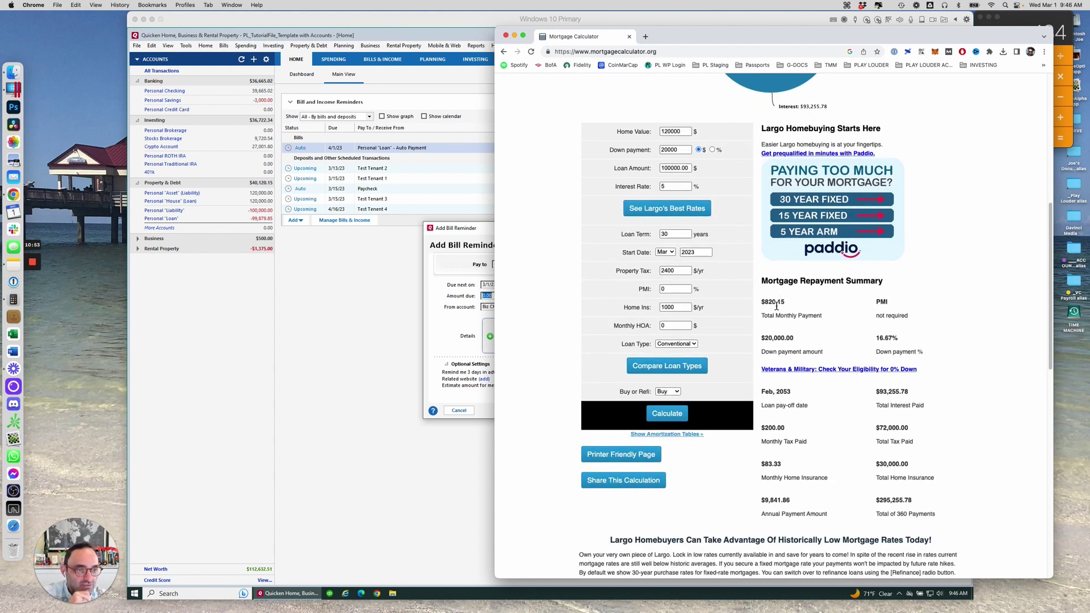
{"action": "scroll", "coordinate": [802, 320], "scroll_direction": "down", "scroll_amount": 4}
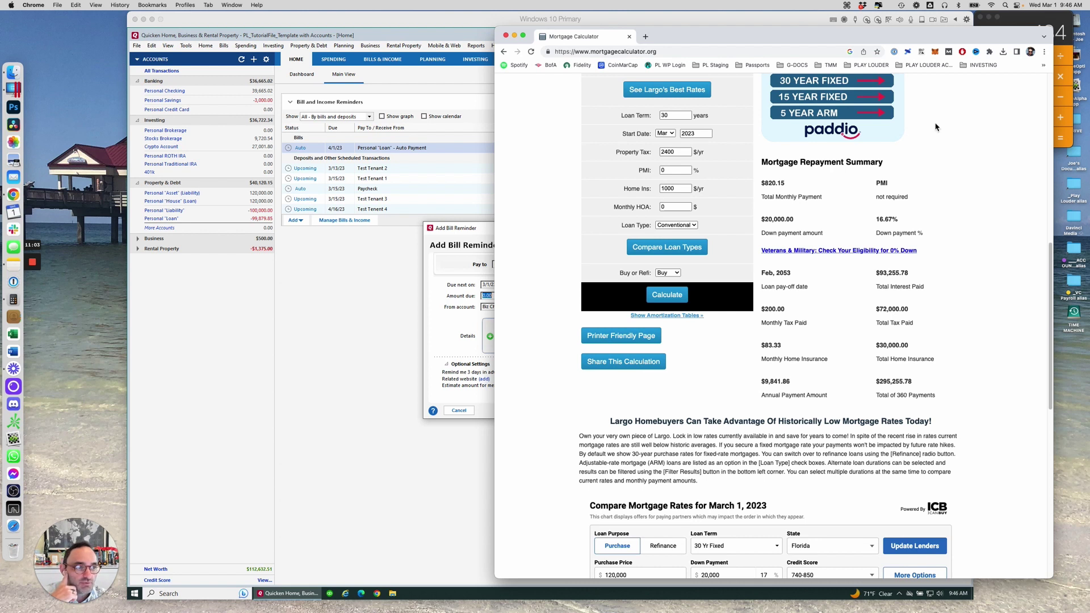
{"action": "left_click", "coordinate": [1031, 20]}
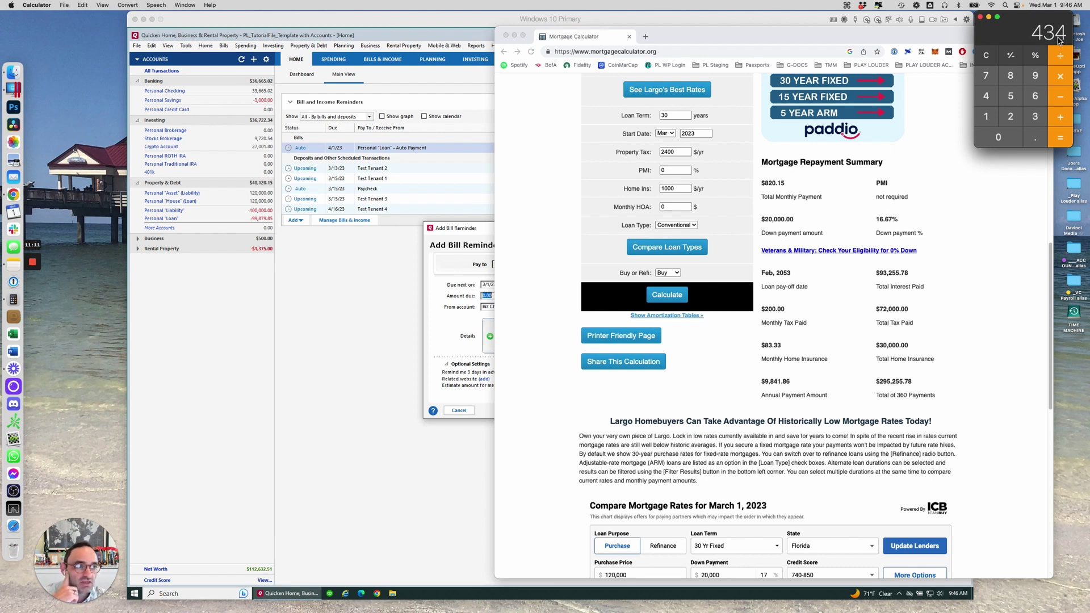
{"action": "left_click", "coordinate": [466, 233]}
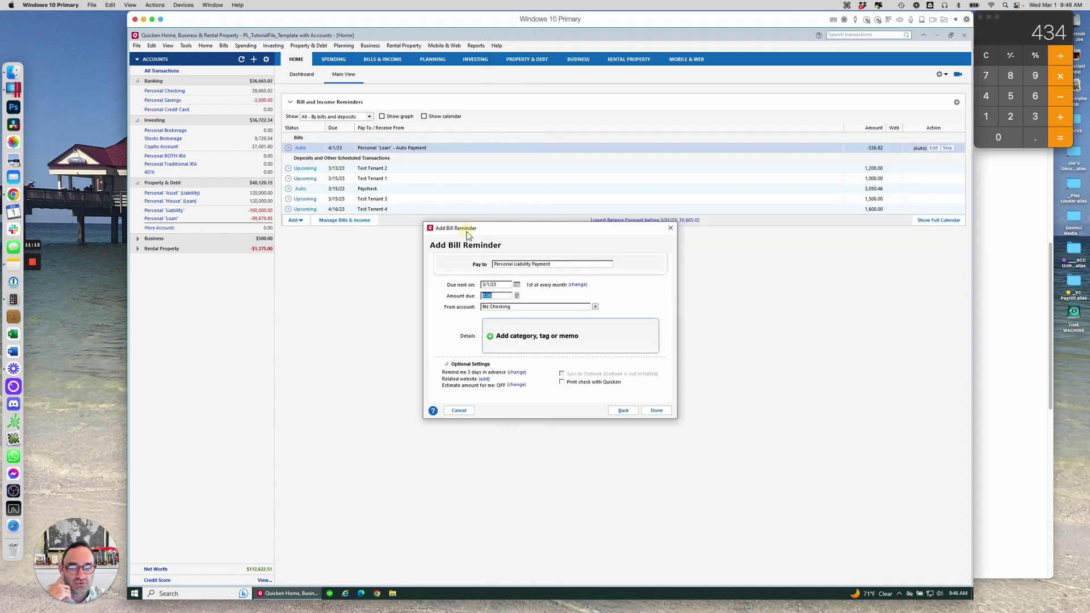
{"action": "left_click", "coordinate": [1003, 221]}
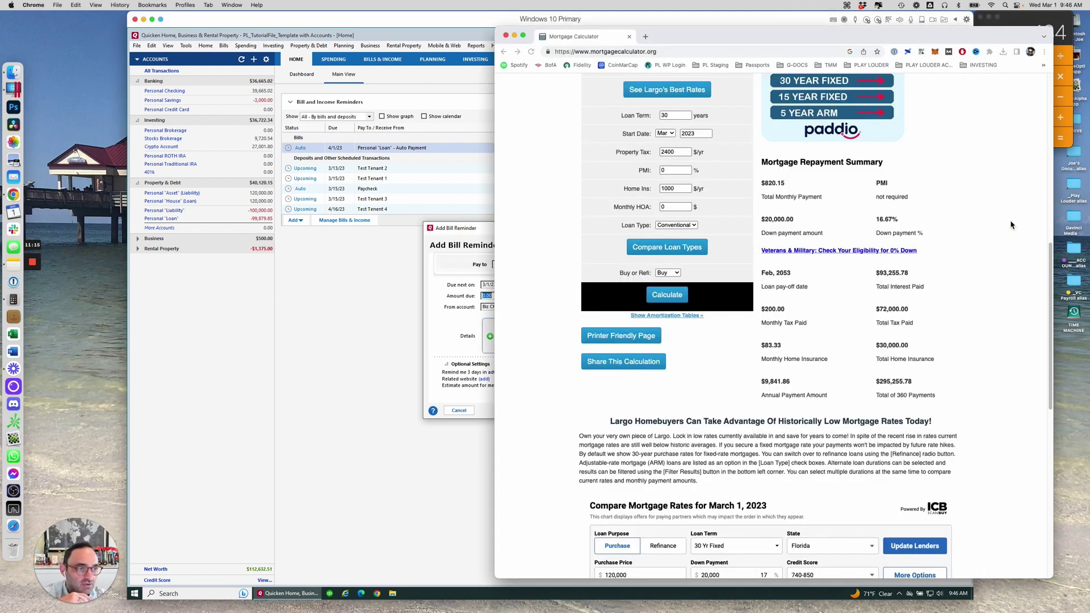
Step: Return to Quicken and set the bill reminder's amount due to 820.15
{"action": "left_click", "coordinate": [456, 324]}
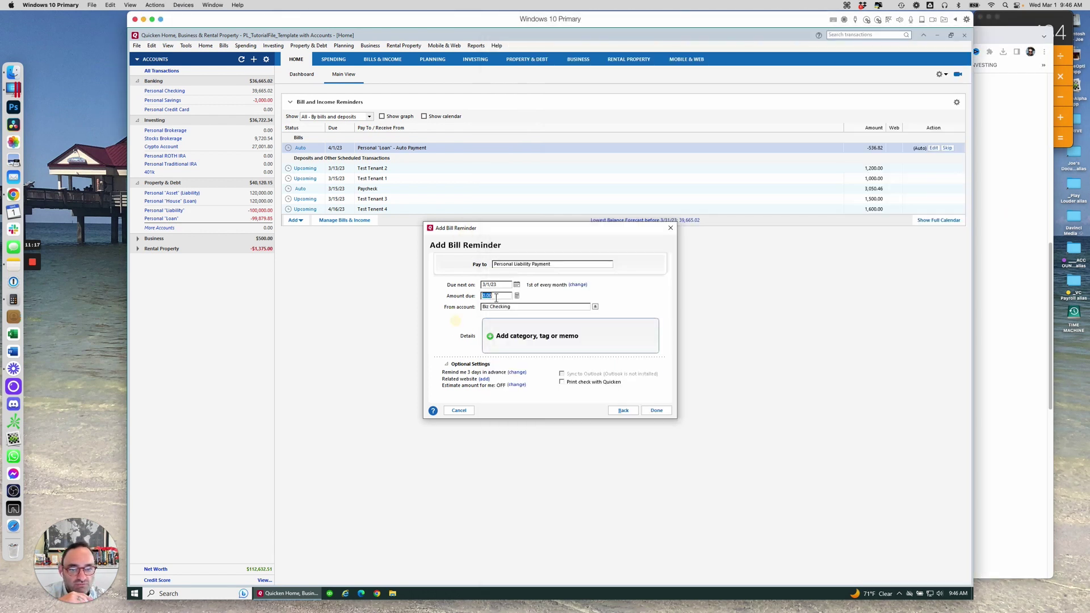
{"action": "type", "text": "820"}
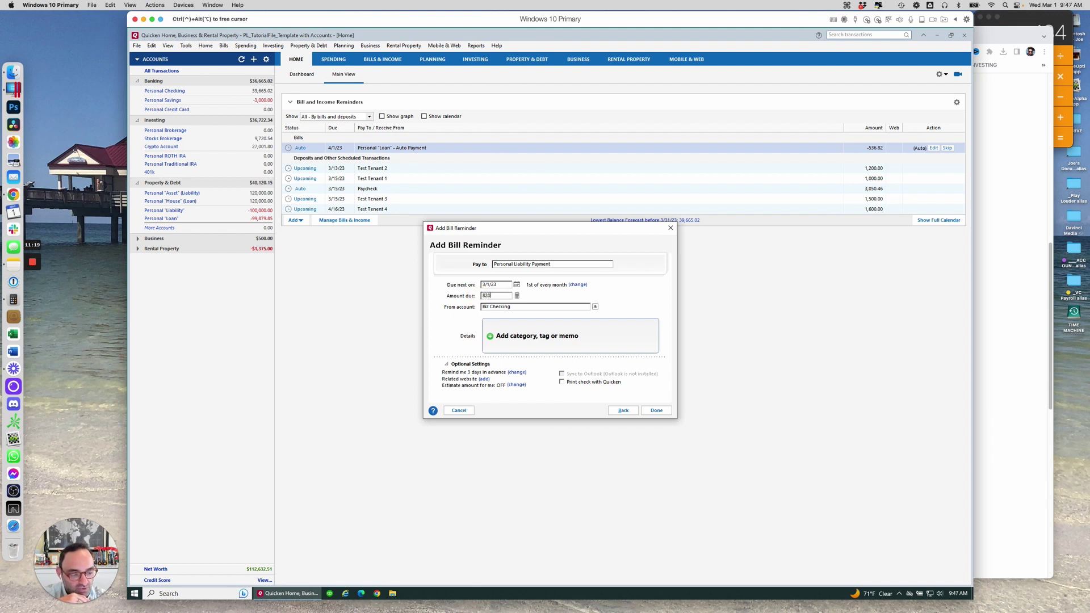
{"action": "type", "text": ".15"}
{"action": "key", "text": "Tab"}
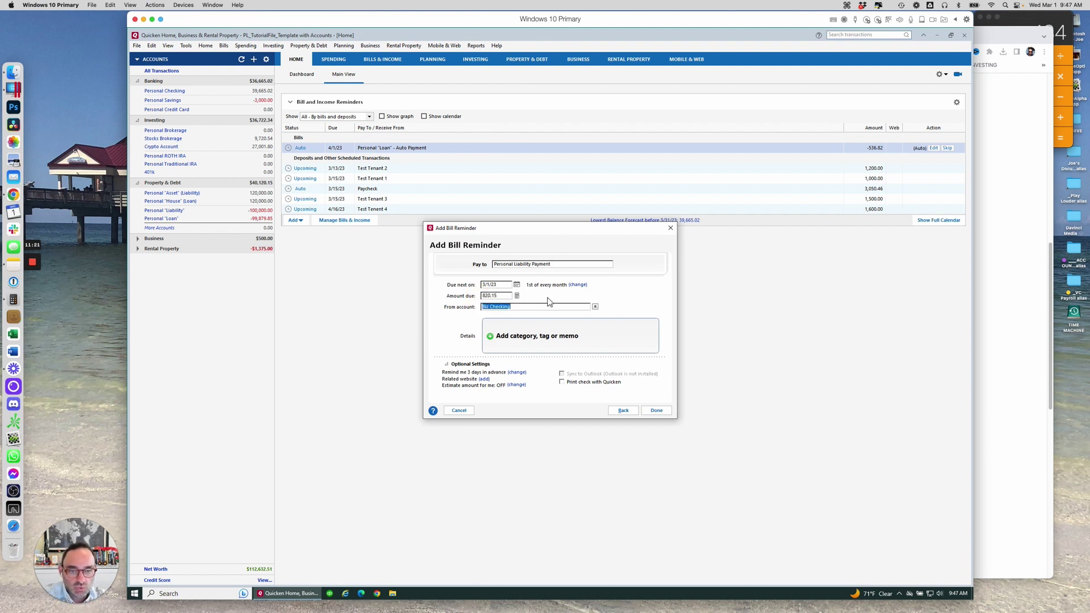
Step: Choose Personal Checking as the reminder's paying account and open the split for its category details
{"action": "left_click", "coordinate": [595, 306]}
{"action": "left_click", "coordinate": [513, 324]}
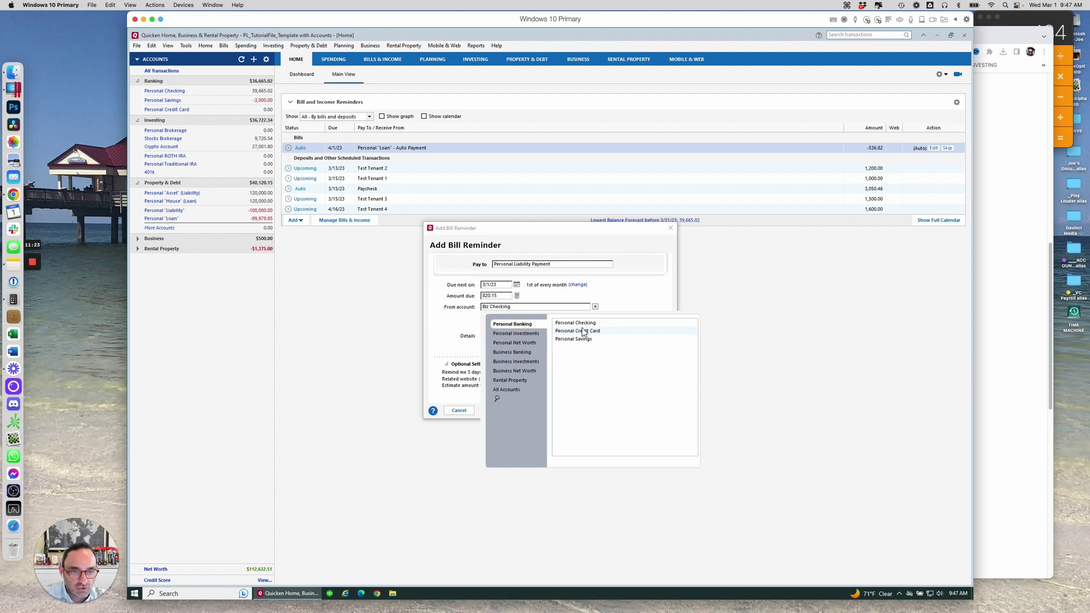
{"action": "left_click", "coordinate": [583, 324]}
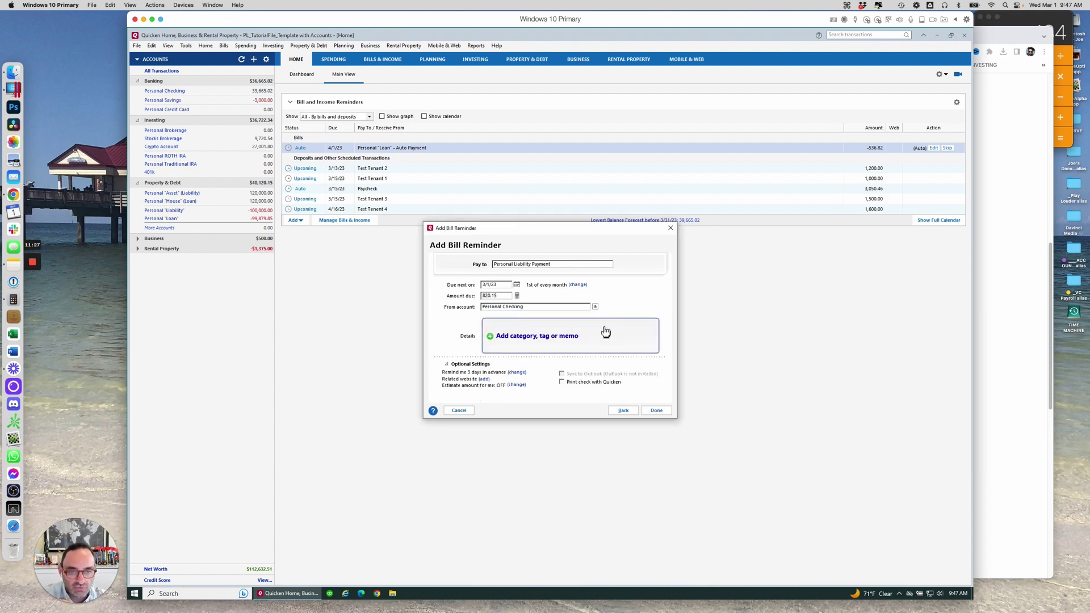
{"action": "left_click", "coordinate": [512, 338]}
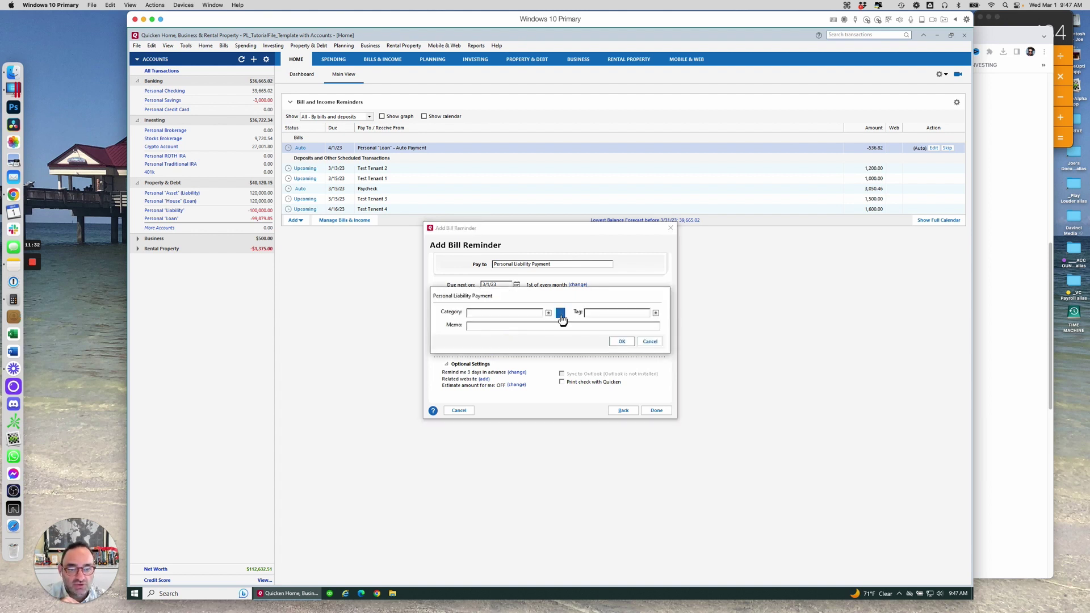
{"action": "left_click", "coordinate": [560, 313]}
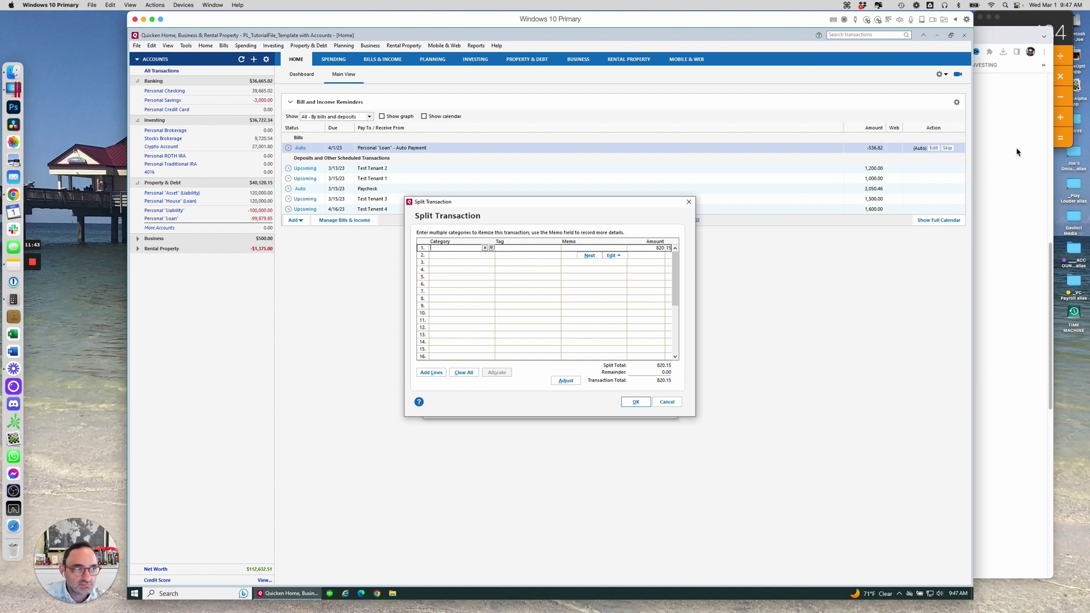
Step: Switch to Calculator alongside the mortgage calculator page and subtract 200, 83.33 and 434 from 820.15 to work out the interest portion
{"action": "left_click", "coordinate": [1057, 18]}
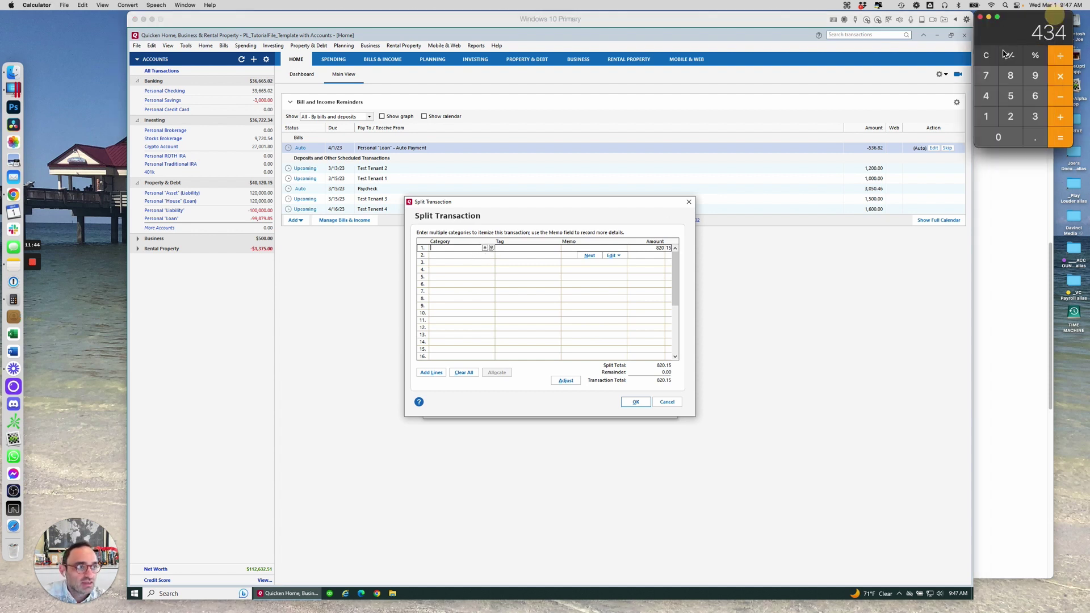
{"action": "left_click", "coordinate": [1005, 210]}
{"action": "left_click", "coordinate": [1033, 24]}
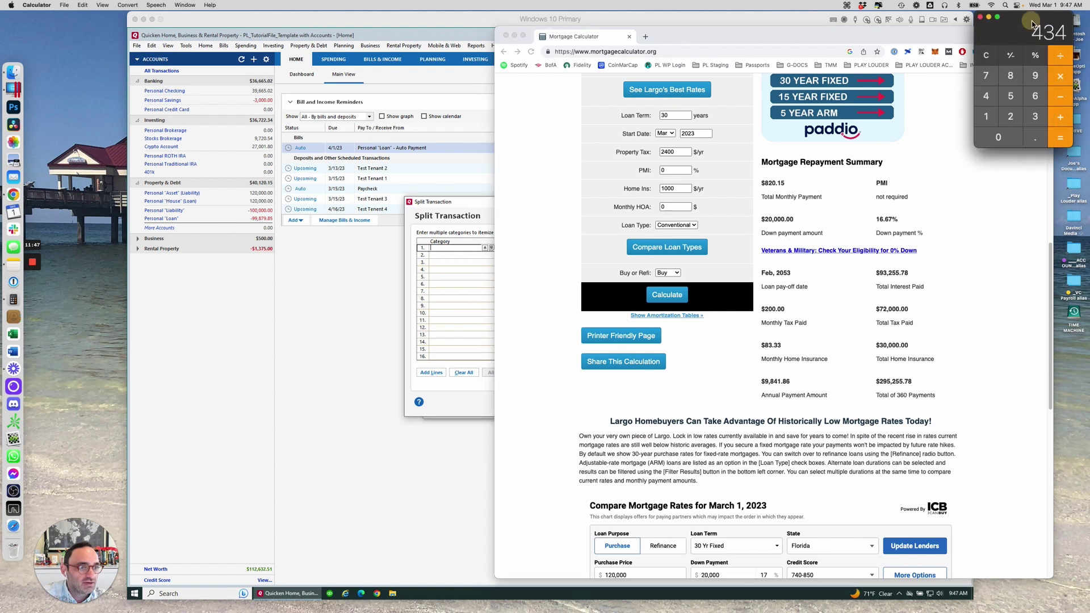
{"action": "left_click", "coordinate": [987, 55]}
{"action": "type", "text": "8"}
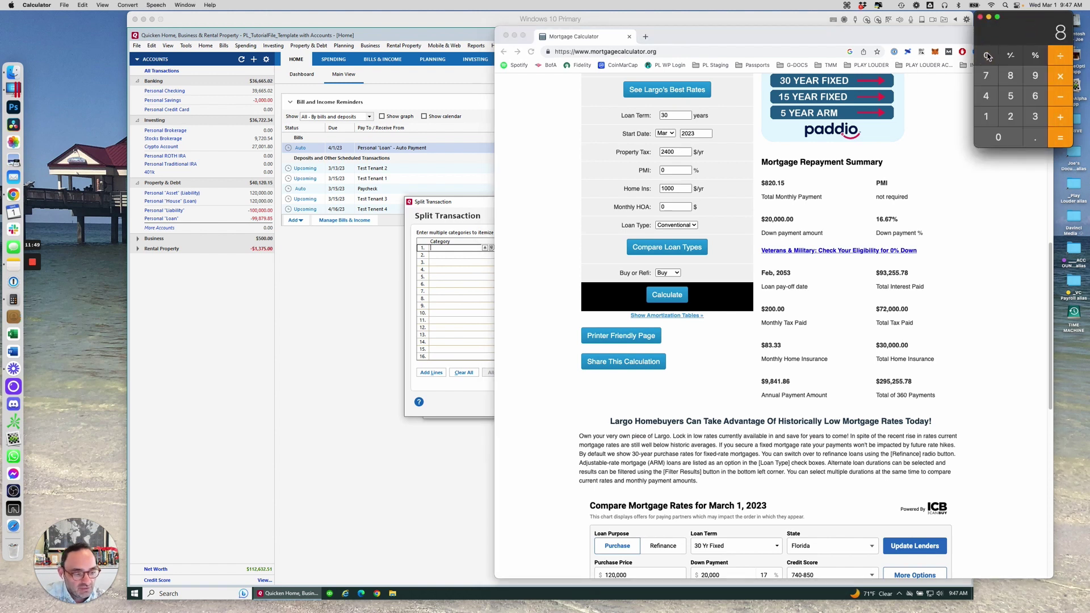
{"action": "type", "text": "20.15"}
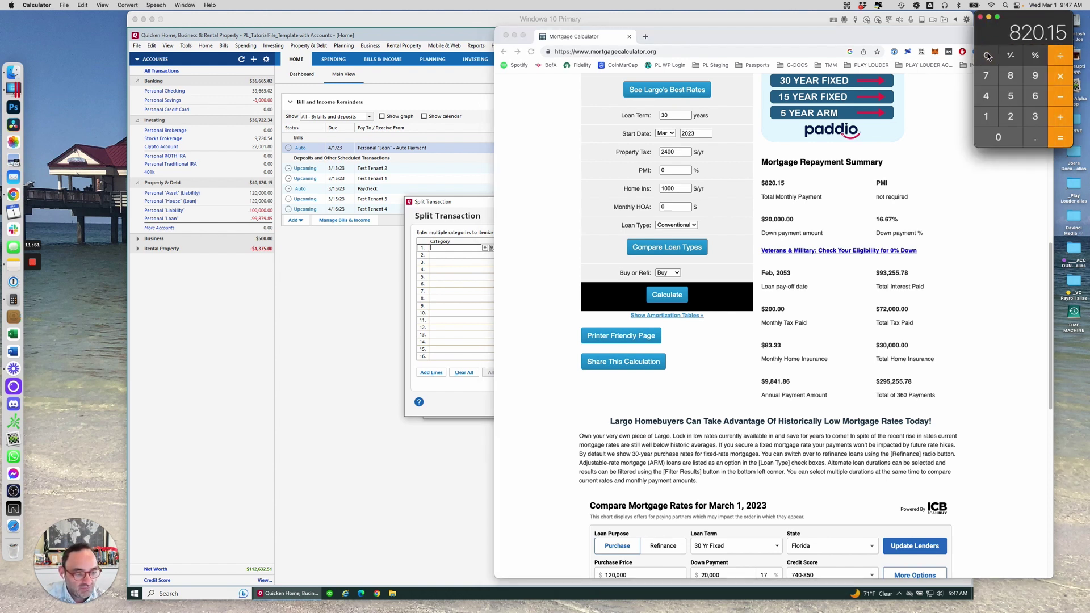
{"action": "type", "text": "-200"}
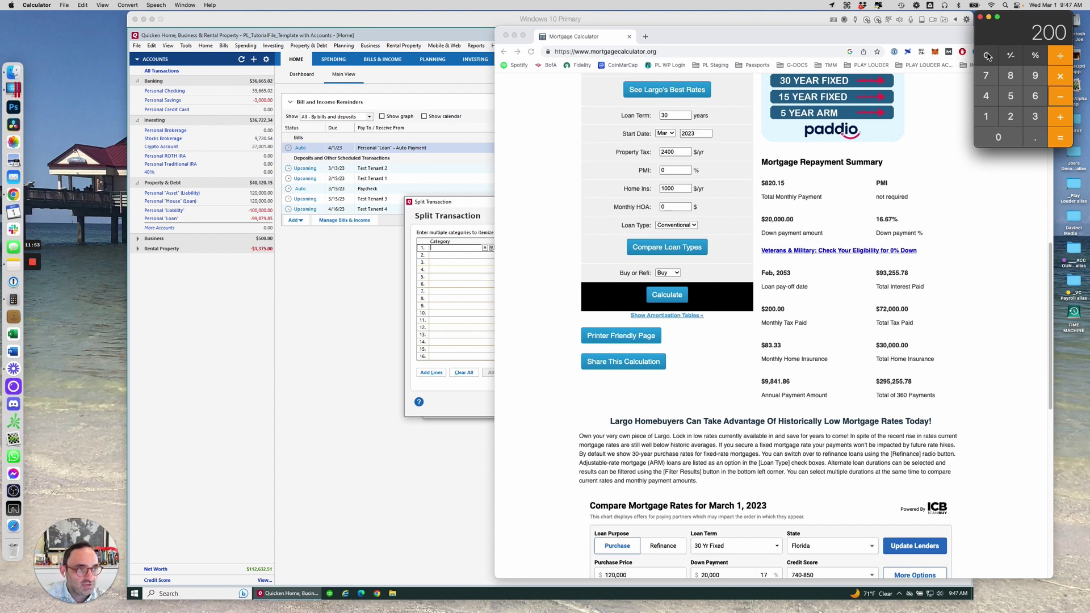
{"action": "key", "text": "Return"}
{"action": "type", "text": "-83.33"}
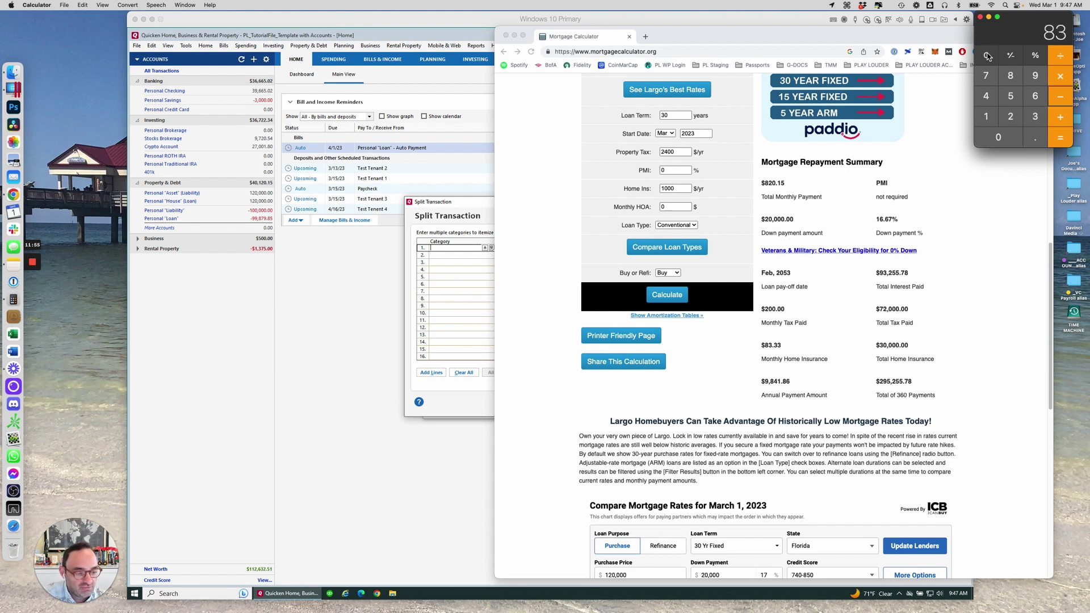
{"action": "key", "text": "Return"}
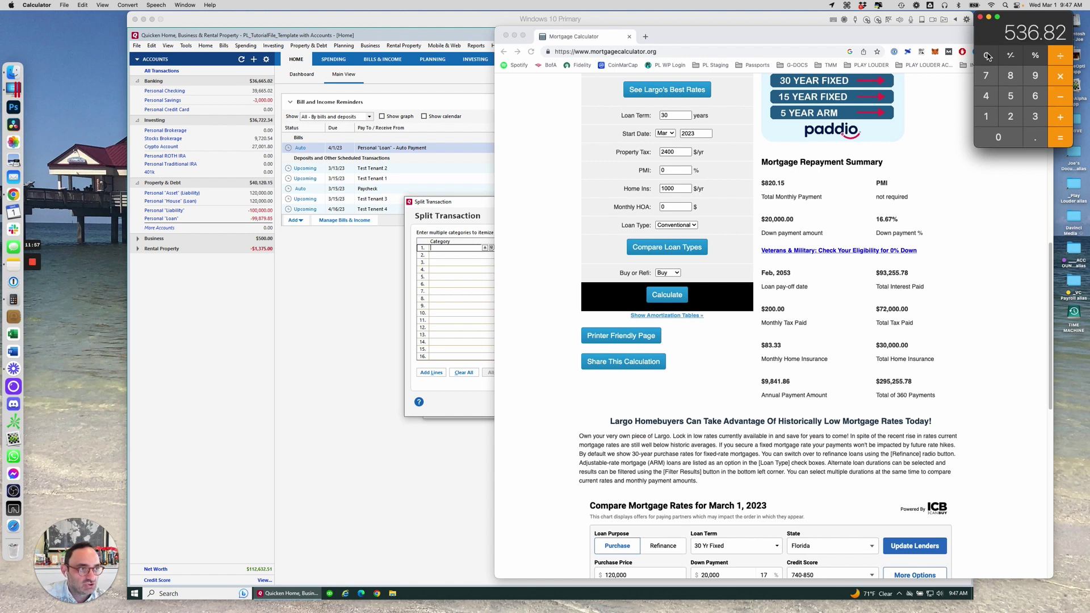
{"action": "type", "text": "-434"}
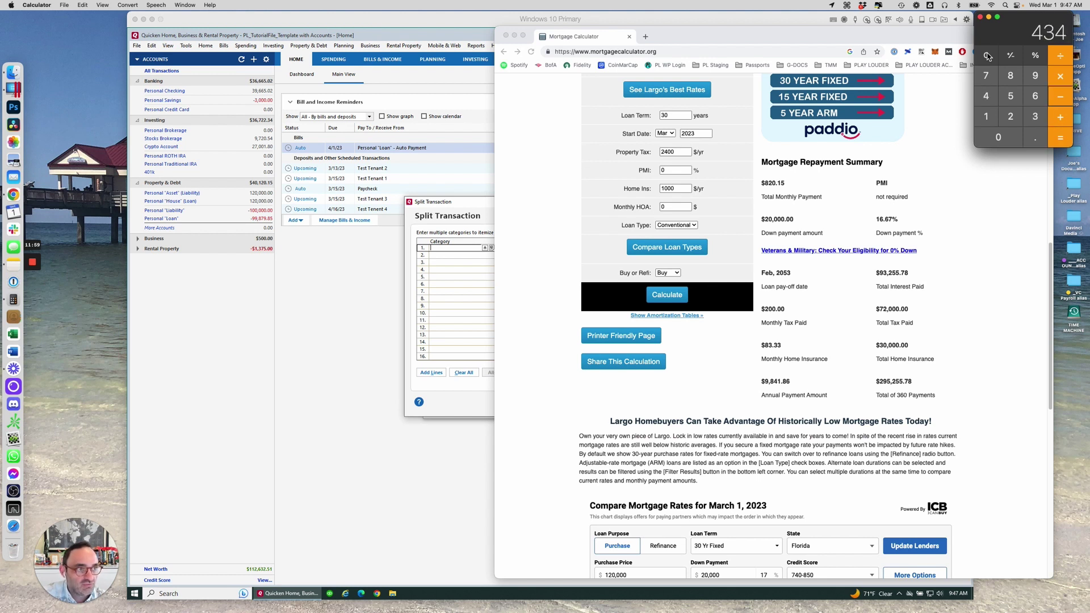
{"action": "key", "text": "Return"}
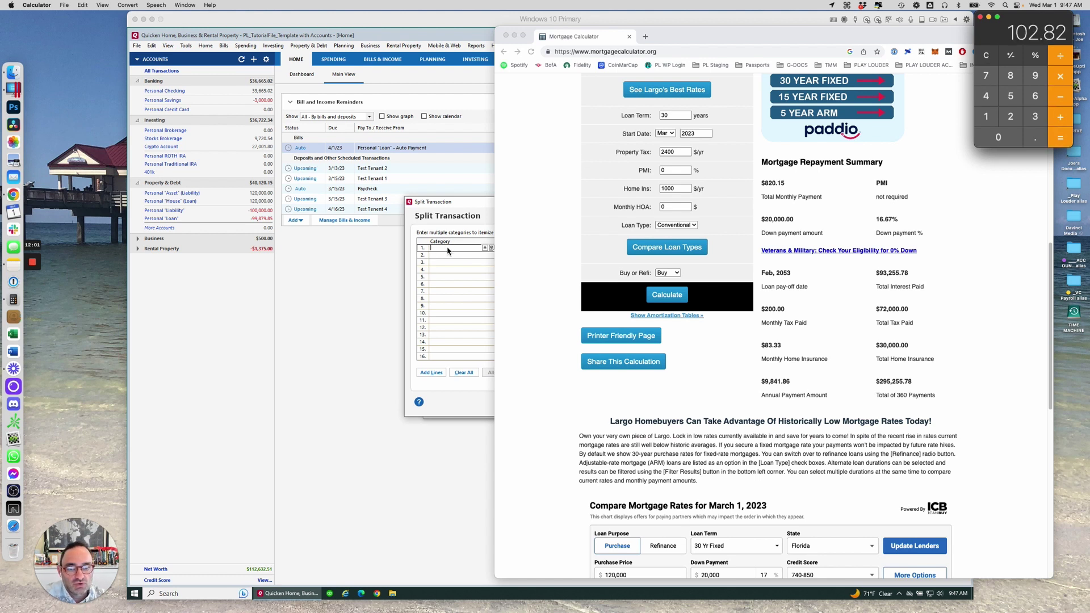
Step: Return to Quicken and assign the first split line to the [Personal "Liability"] transfer account with an amount of 434
{"action": "left_click", "coordinate": [448, 248]}
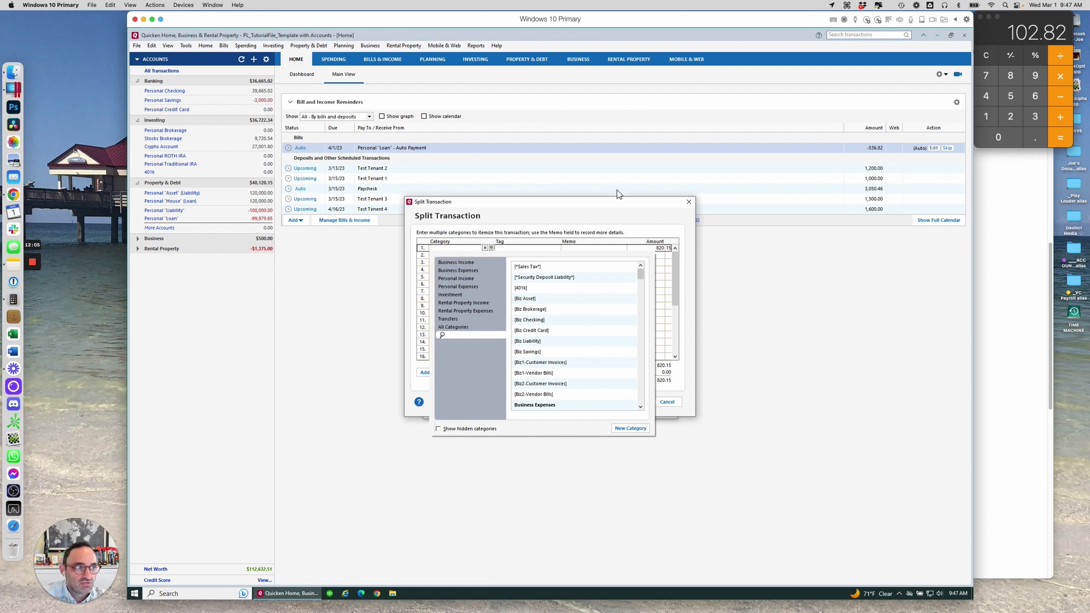
{"action": "left_click", "coordinate": [518, 217]}
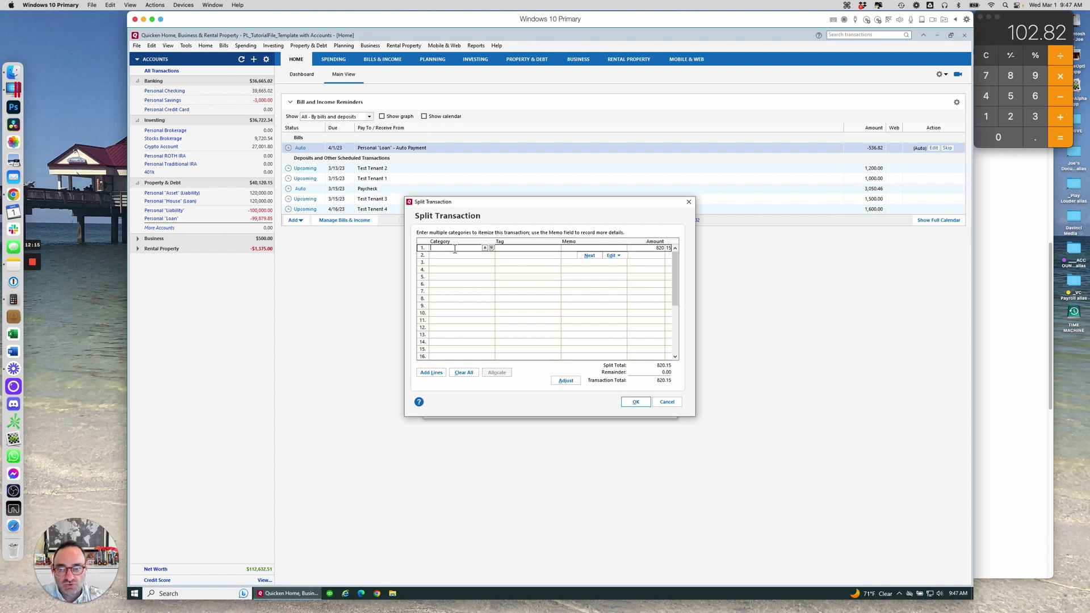
{"action": "type", "text": "L"}
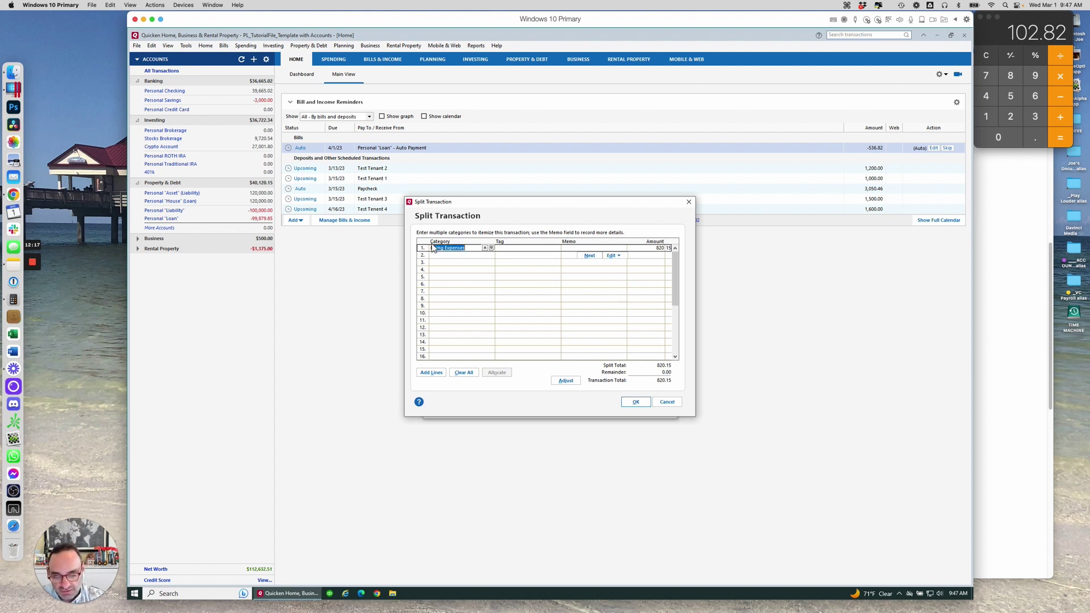
{"action": "type", "text": "abil"}
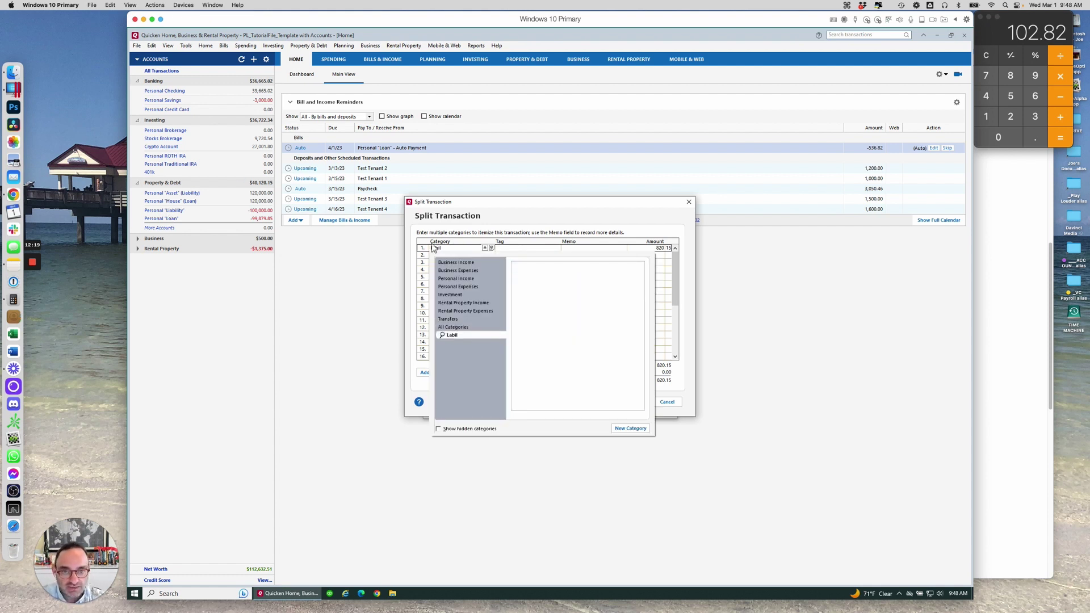
{"action": "key", "text": "BackSpace"}
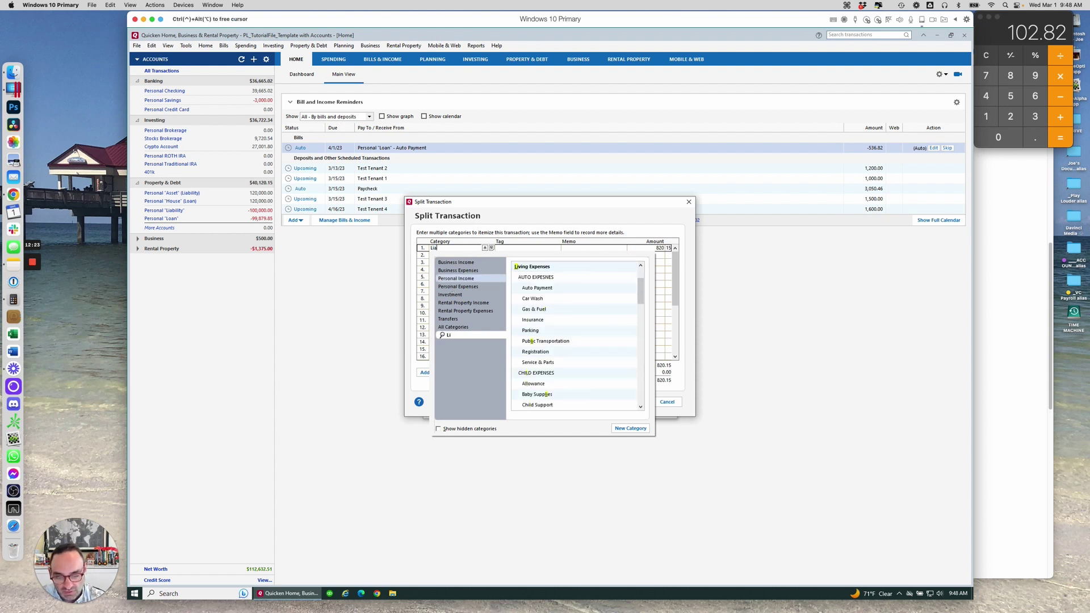
{"action": "type", "text": "iab"}
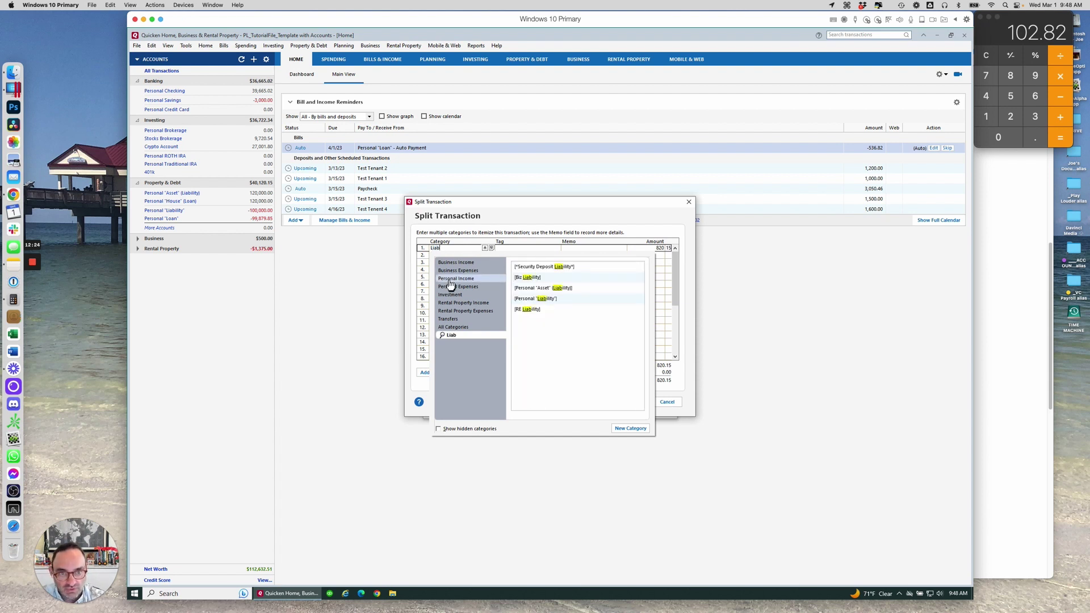
{"action": "left_click", "coordinate": [563, 295]}
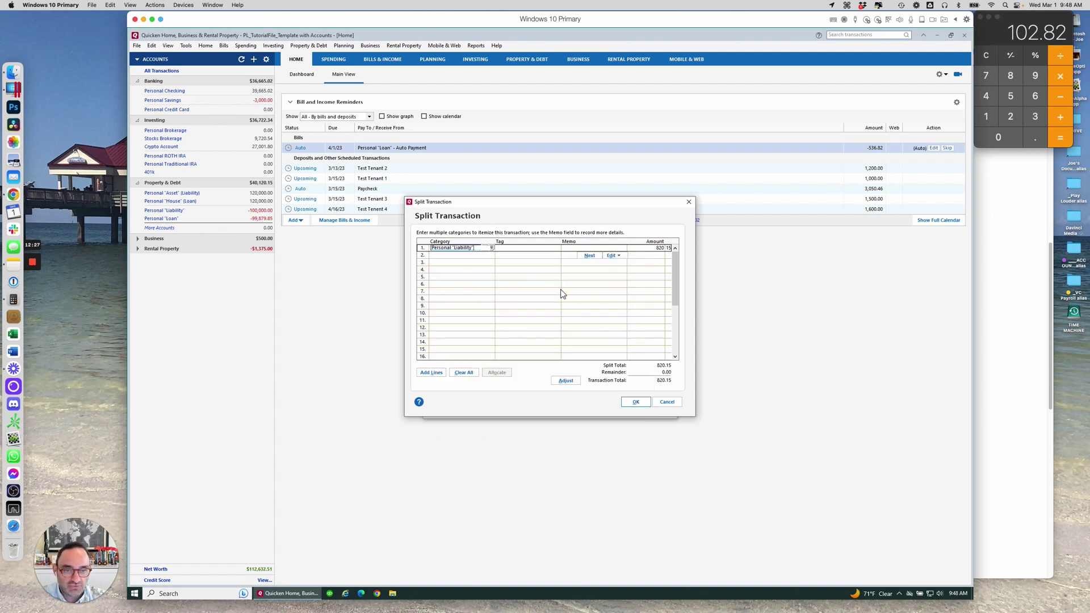
{"action": "left_click", "coordinate": [645, 250]}
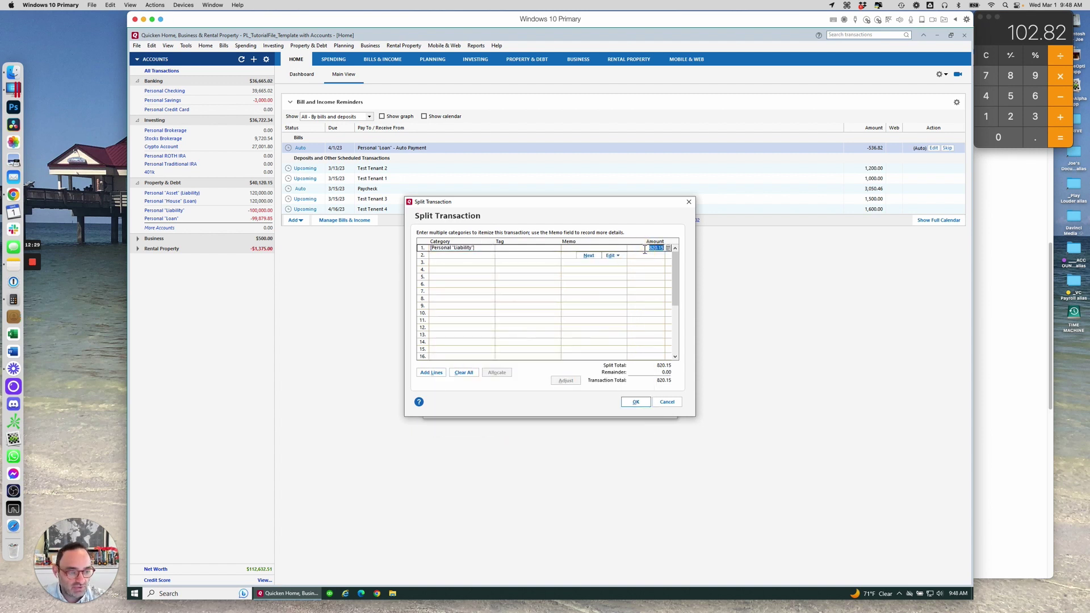
{"action": "type", "text": "434"}
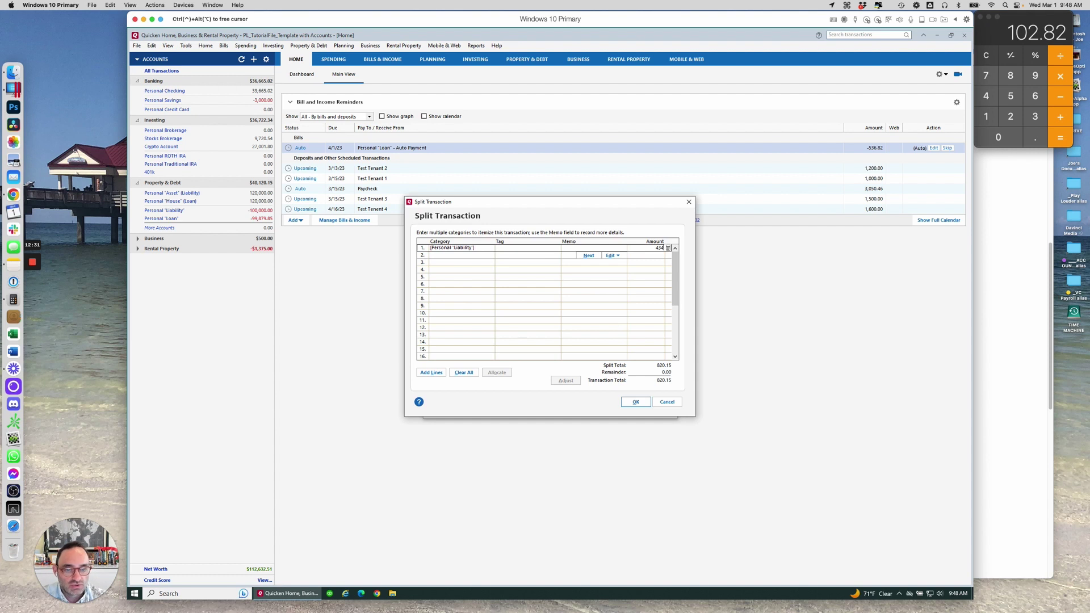
{"action": "key", "text": "Tab"}
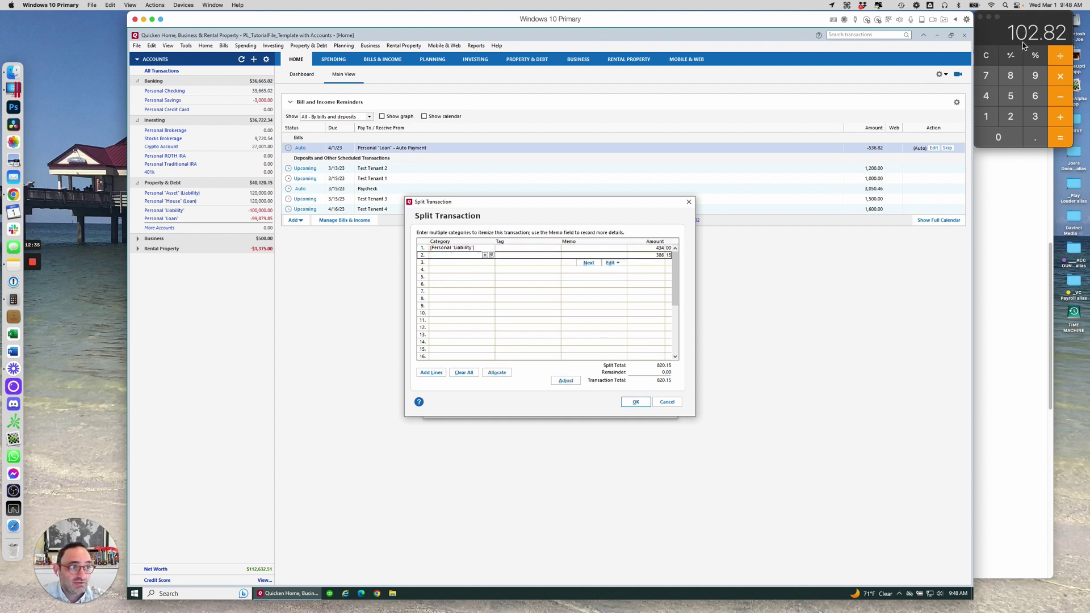
Step: Check the monthly tax in Chrome, then fill Quicken's second split line with Property Tax under Housing Expenses and an amount of 200
{"action": "left_click", "coordinate": [997, 341]}
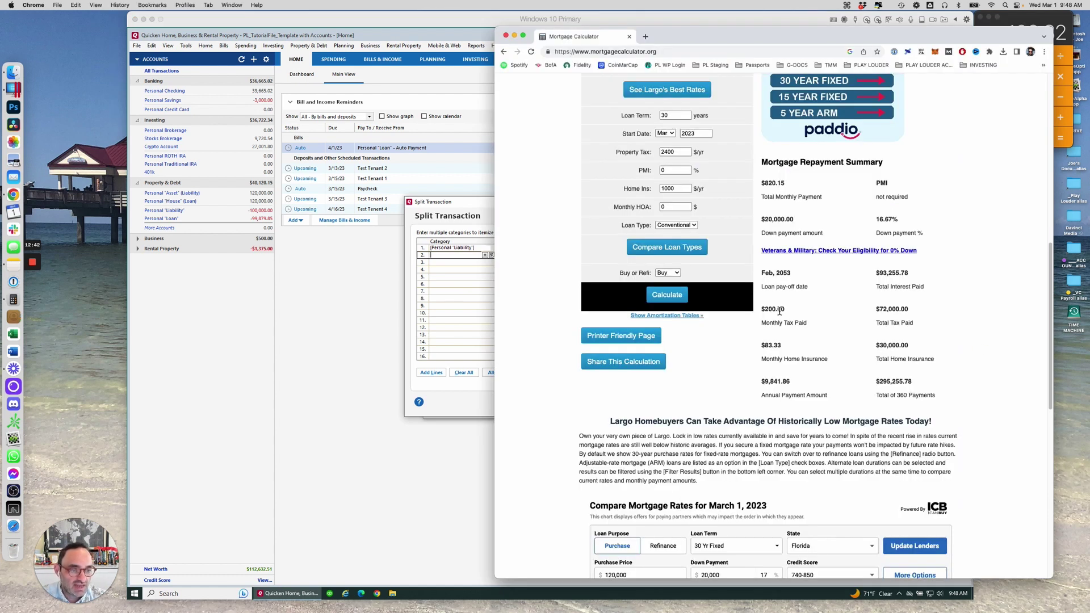
{"action": "left_click", "coordinate": [440, 260]}
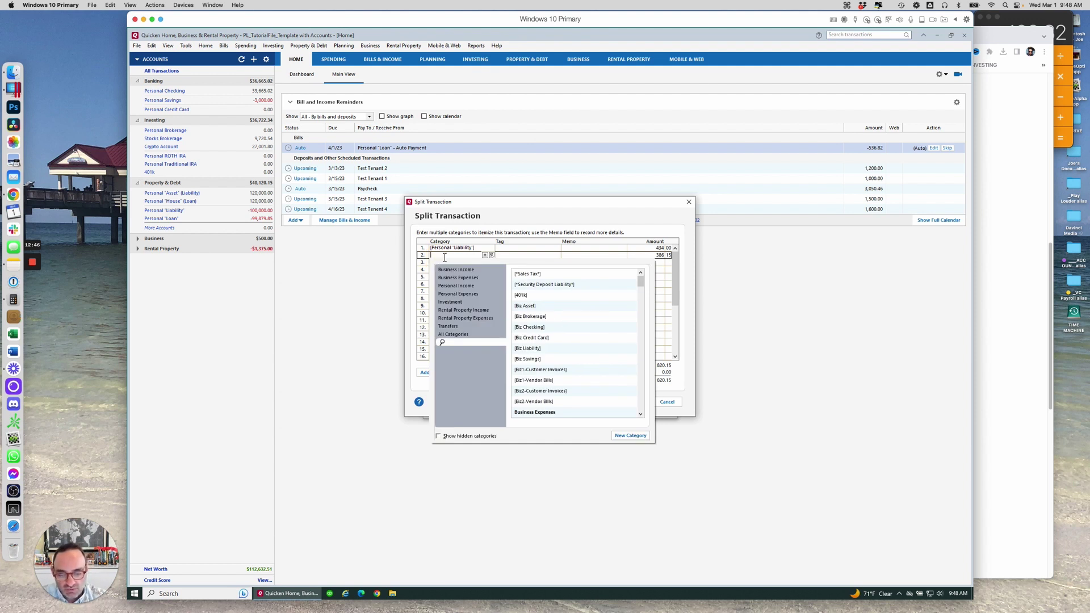
{"action": "type", "text": "Taxes"}
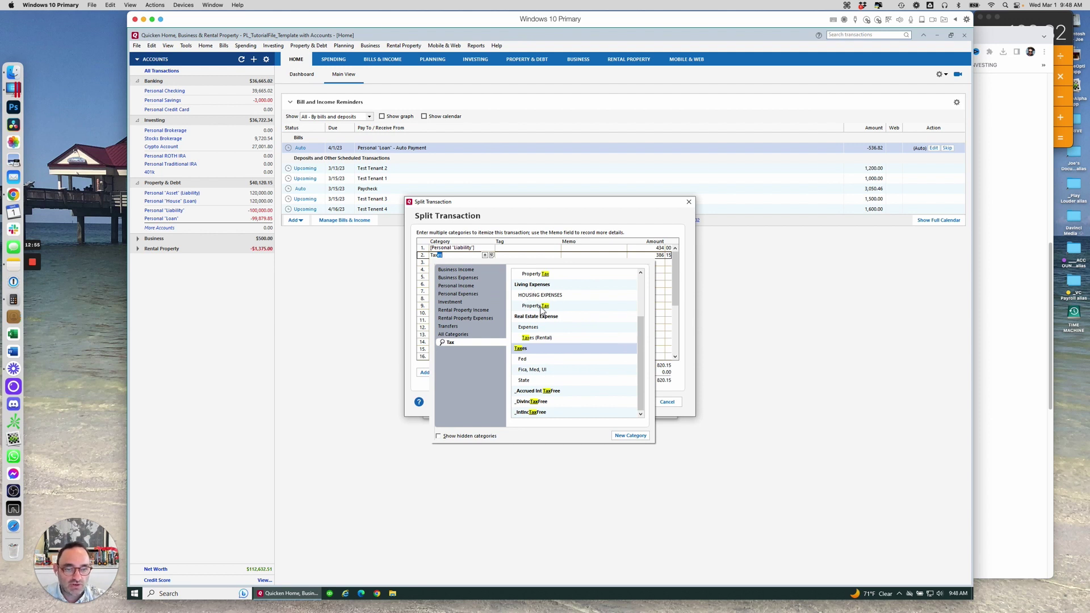
{"action": "left_click", "coordinate": [542, 306]}
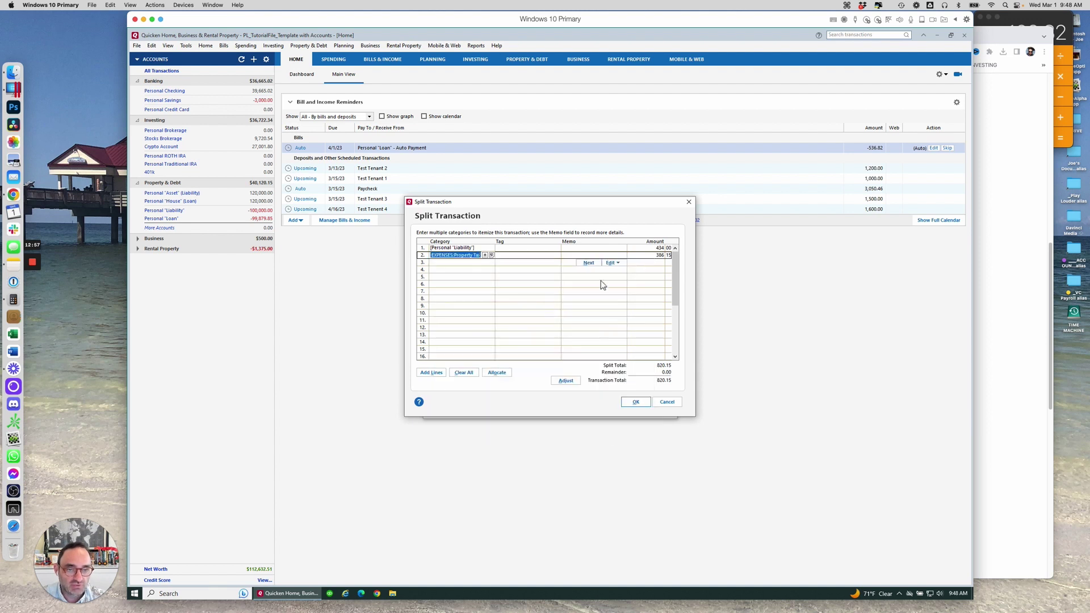
{"action": "left_click", "coordinate": [650, 257]}
{"action": "type", "text": "2"}
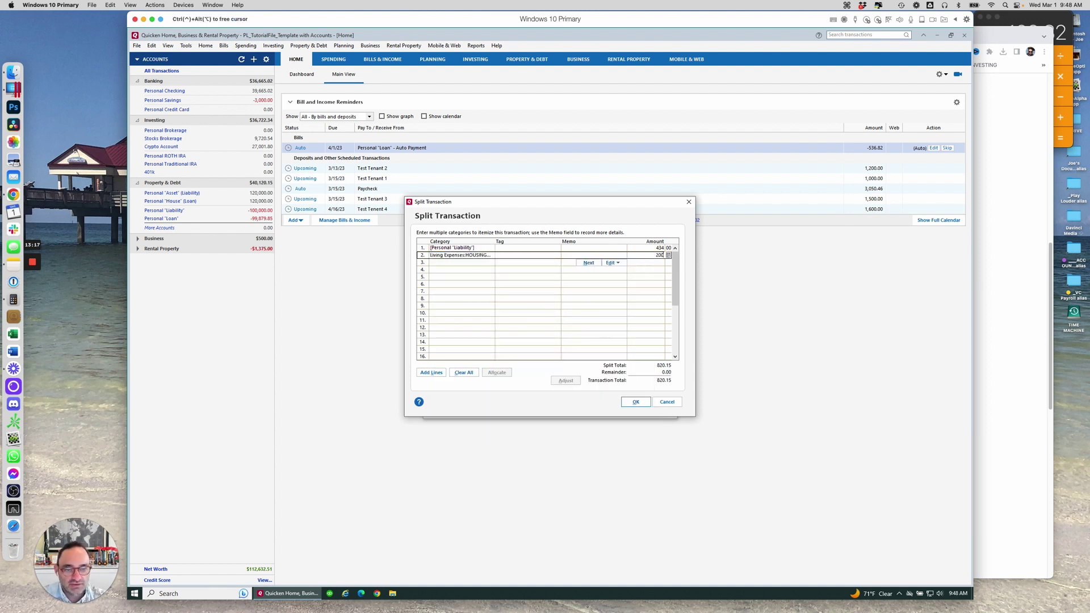
{"action": "type", "text": "00"}
{"action": "key", "text": "Tab"}
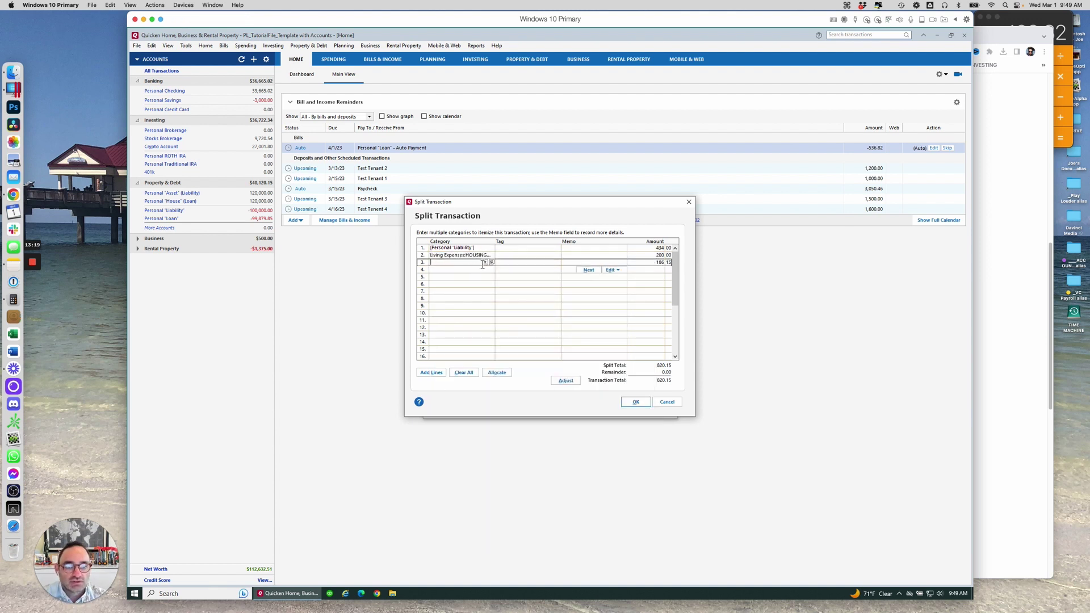
Step: Fill the third split line with the Home Insurance category under Housing Expenses and an amount of 83.33
{"action": "type", "text": "in"}
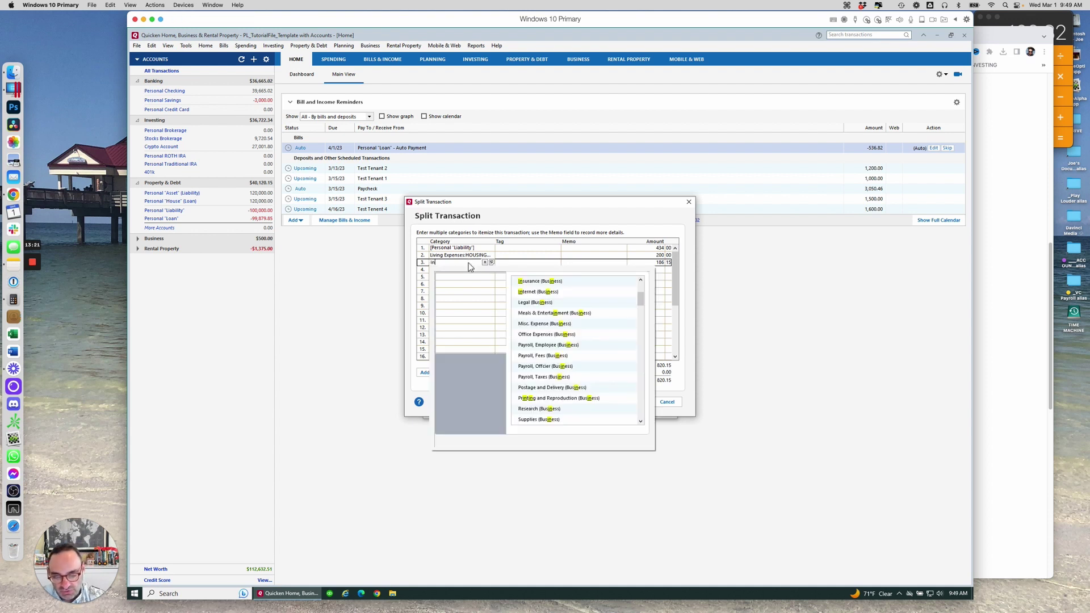
{"action": "type", "text": "surance (Business"}
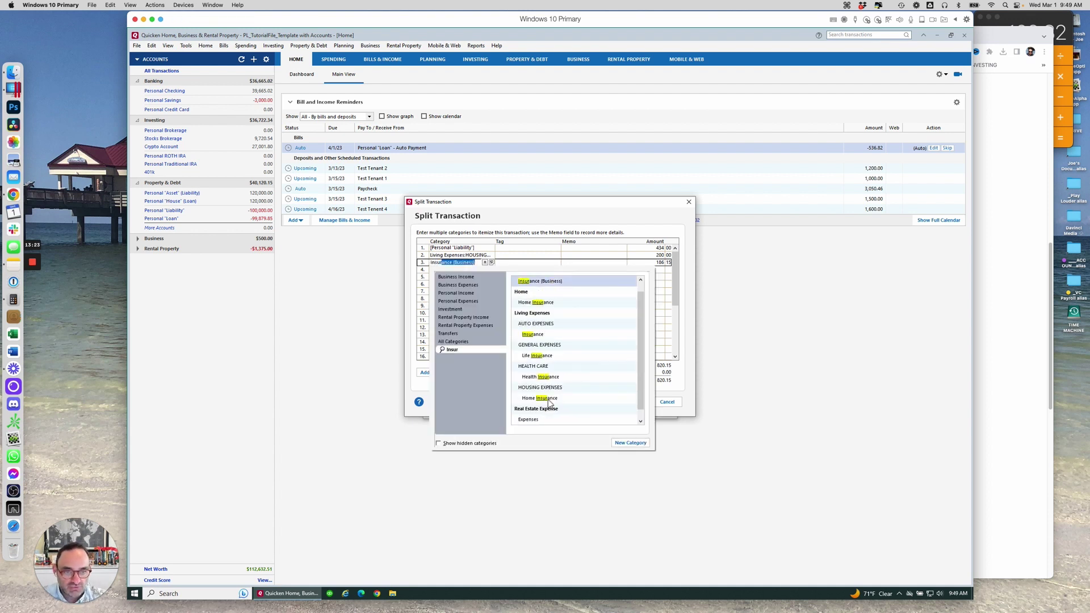
{"action": "left_click", "coordinate": [546, 398]}
{"action": "type", "text": "83"}
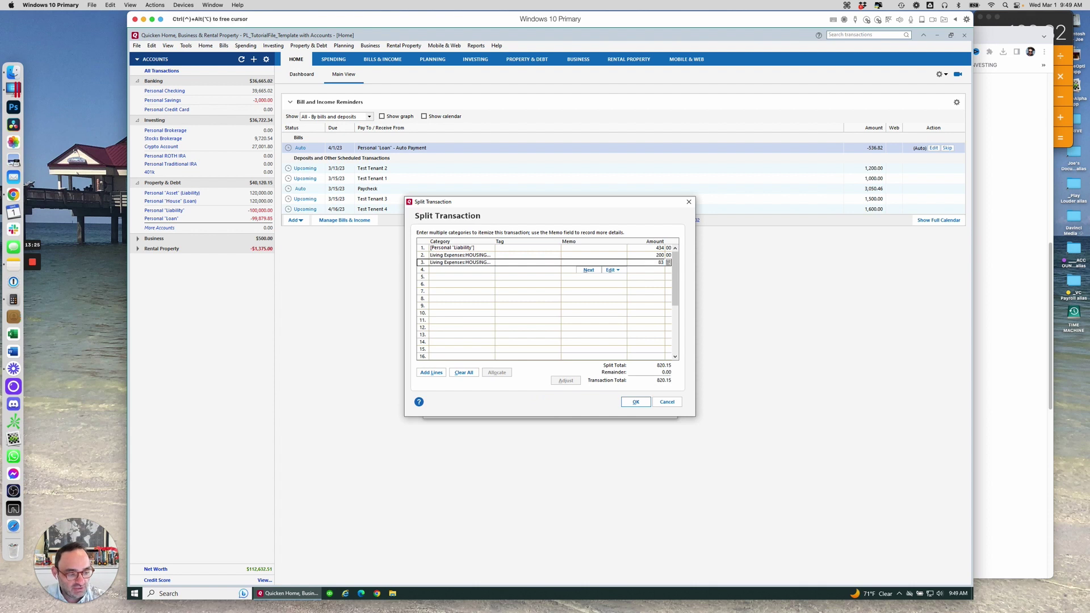
{"action": "type", "text": ".33"}
{"action": "key", "text": "Tab"}
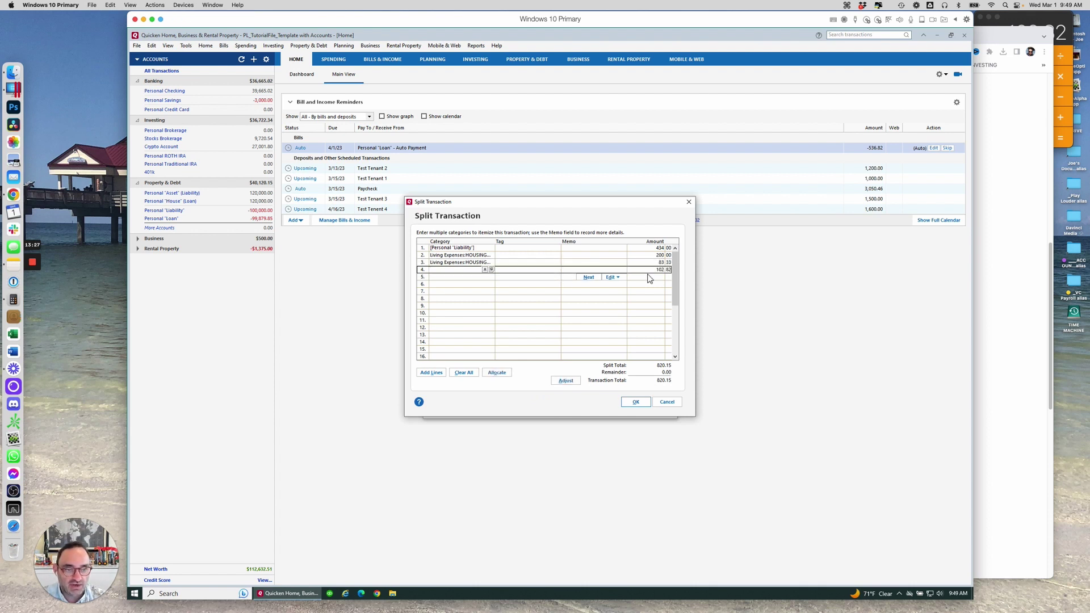
Step: Compare the remainder with Calculator, assign Quicken's fourth split line to Home:Mortgage:Interest, and accept the split
{"action": "left_click", "coordinate": [1015, 26]}
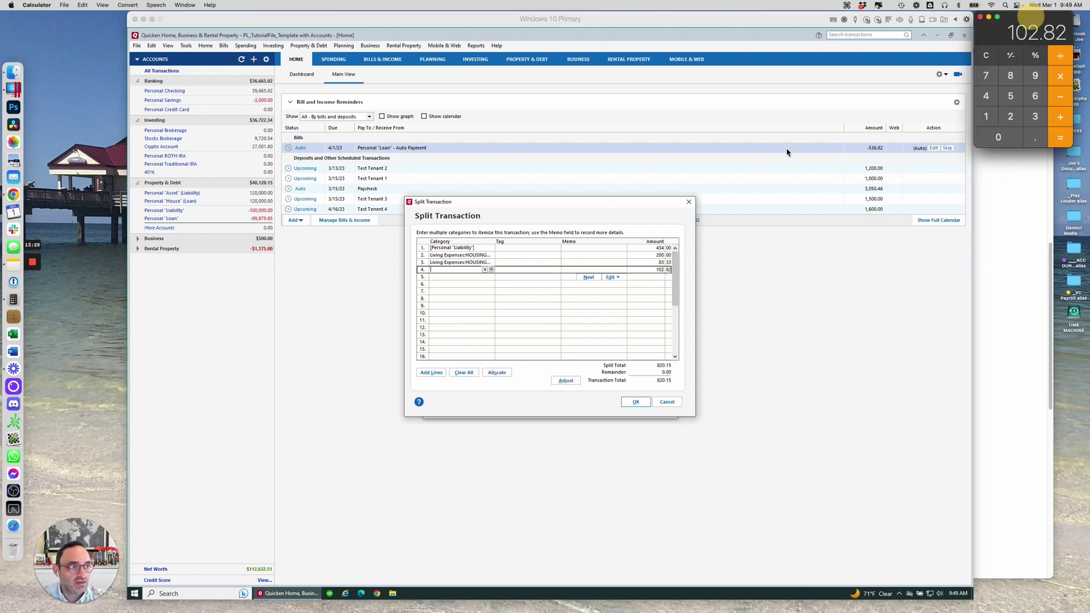
{"action": "left_click", "coordinate": [446, 270]}
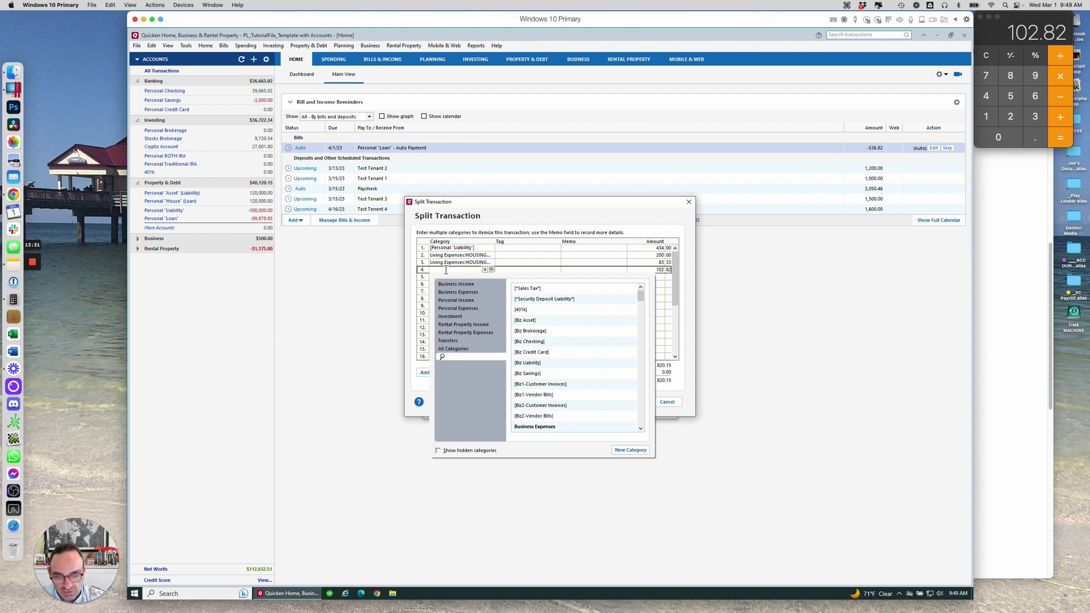
{"action": "type", "text": "Inter"}
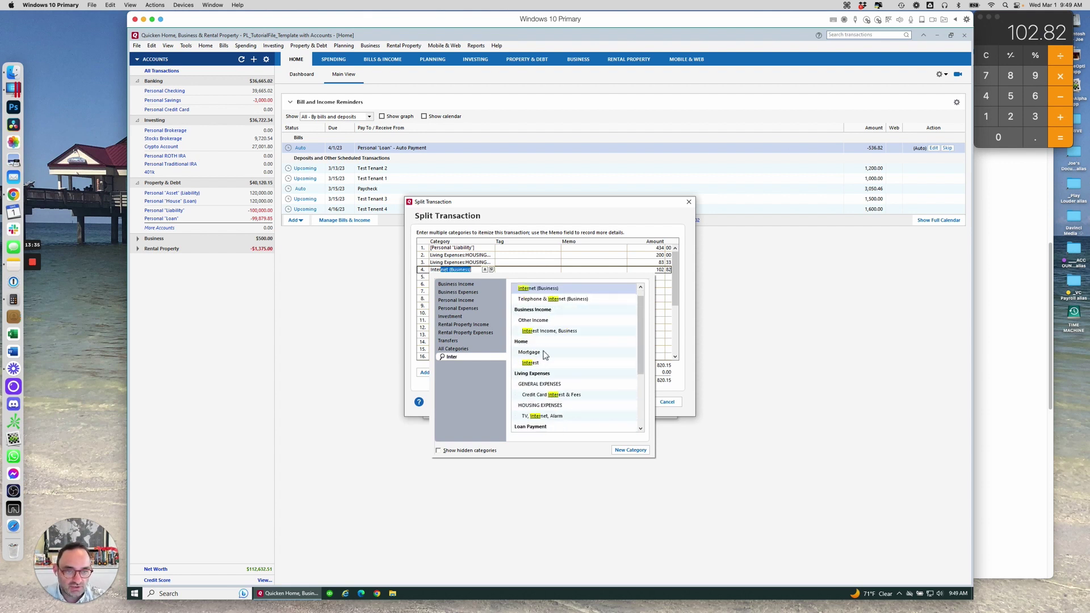
{"action": "scroll", "coordinate": [532, 375], "scroll_direction": "up", "scroll_amount": 1}
{"action": "left_click", "coordinate": [530, 374]}
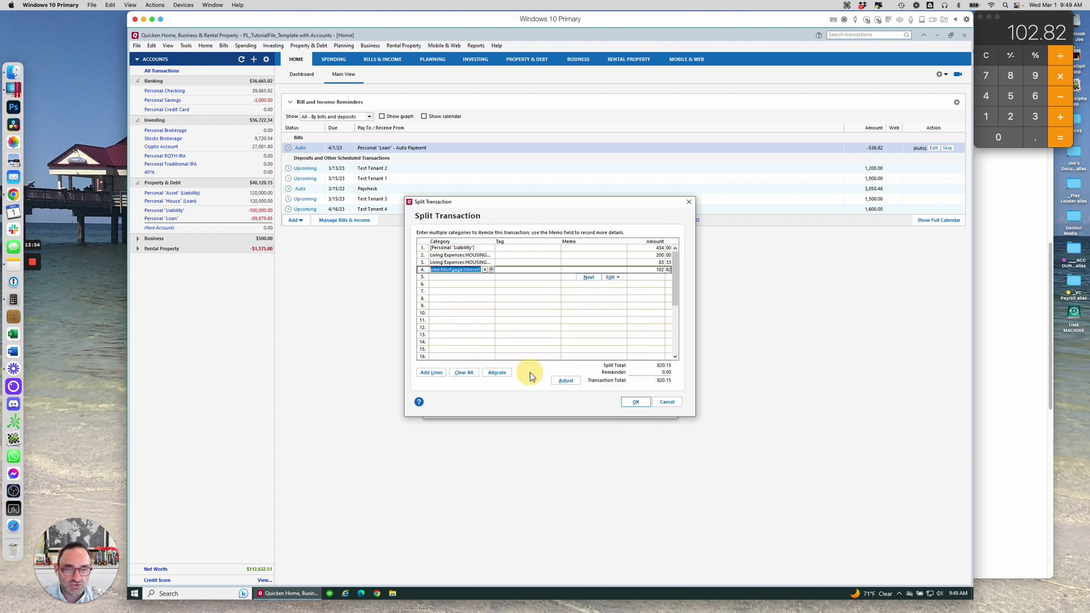
{"action": "left_click", "coordinate": [588, 284]}
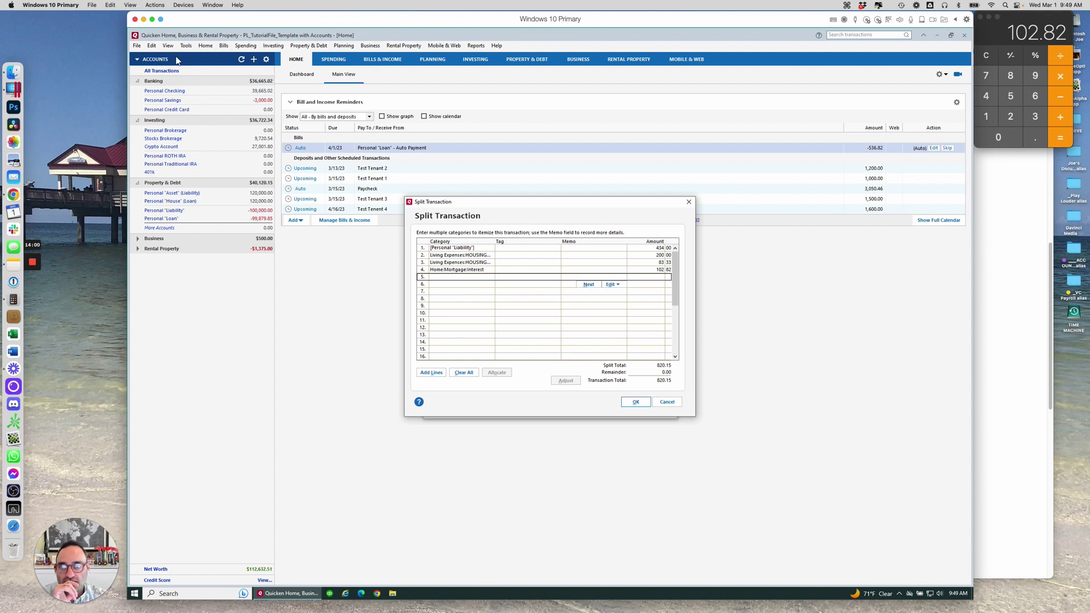
{"action": "left_click", "coordinate": [636, 402]}
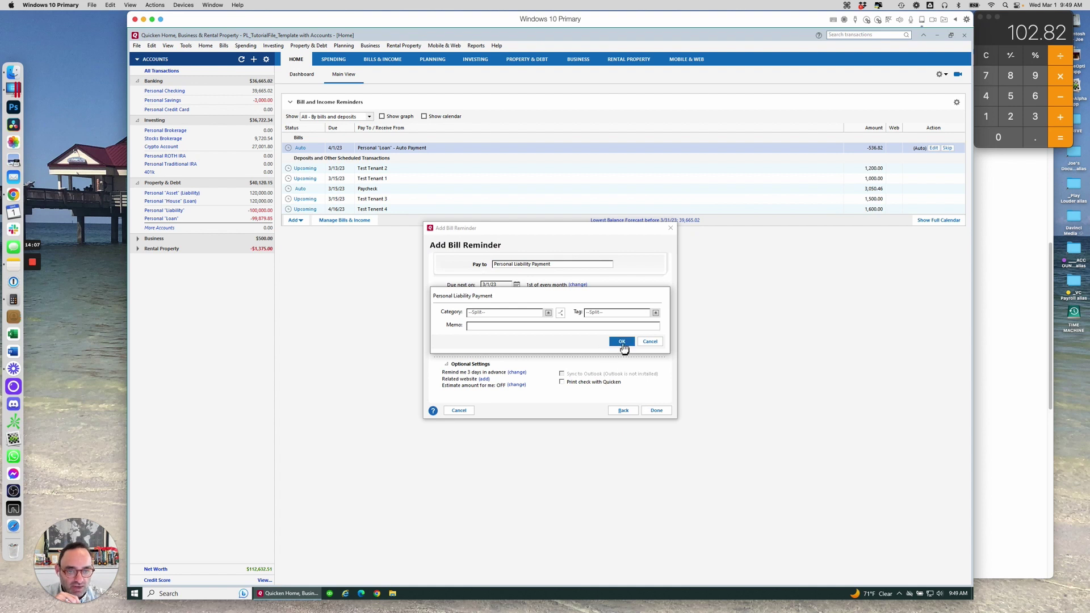
Step: Set the bill reminder's memo to "Monthly Mortgage Payment" and accept the split details
{"action": "left_click", "coordinate": [531, 328]}
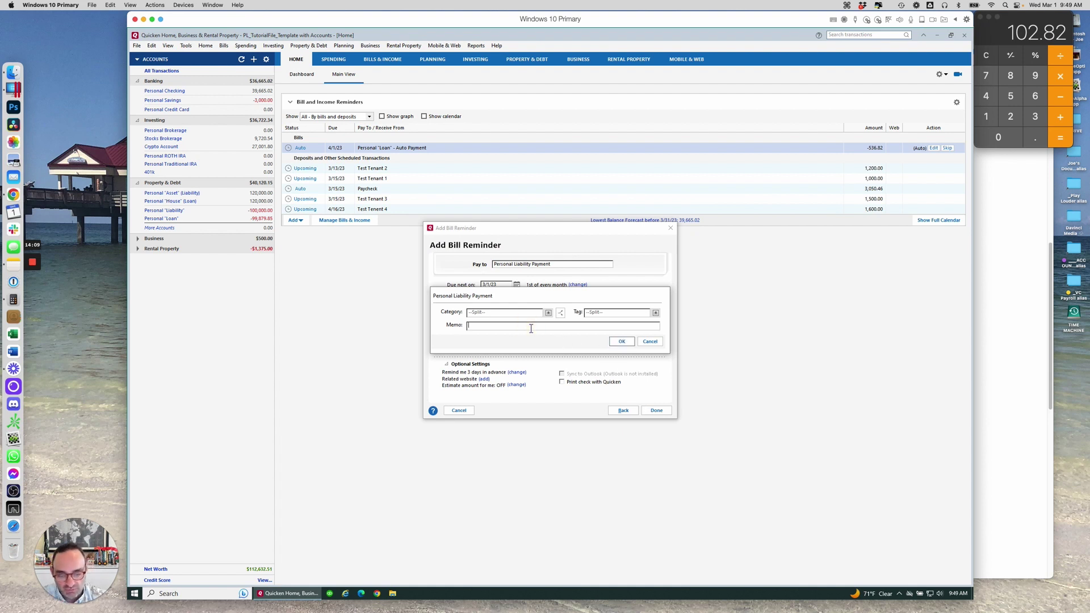
{"action": "type", "text": "Monthly Mor"}
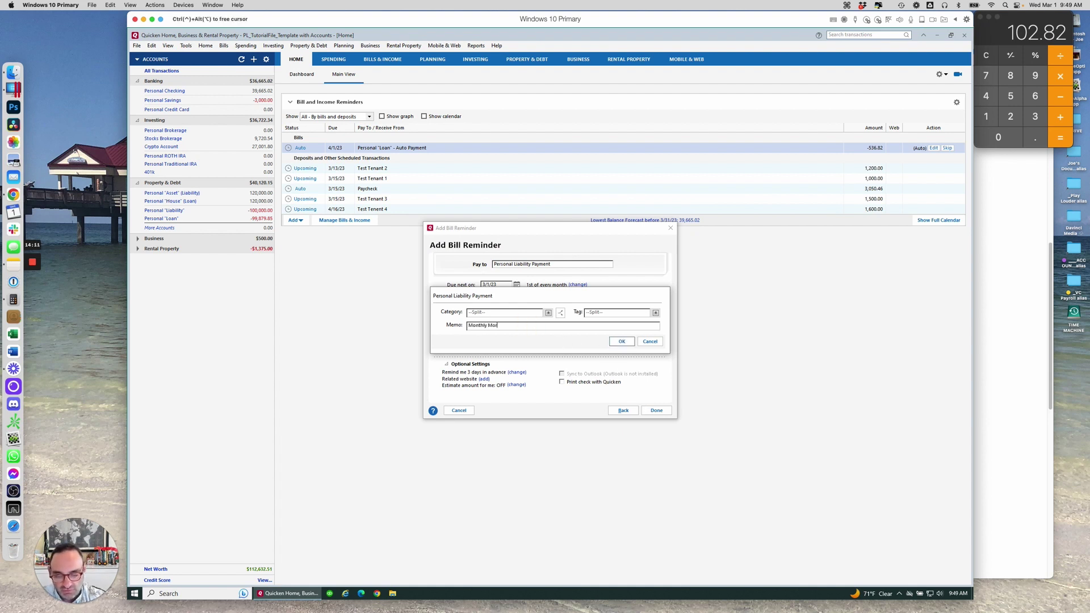
{"action": "type", "text": "tgage Pay"}
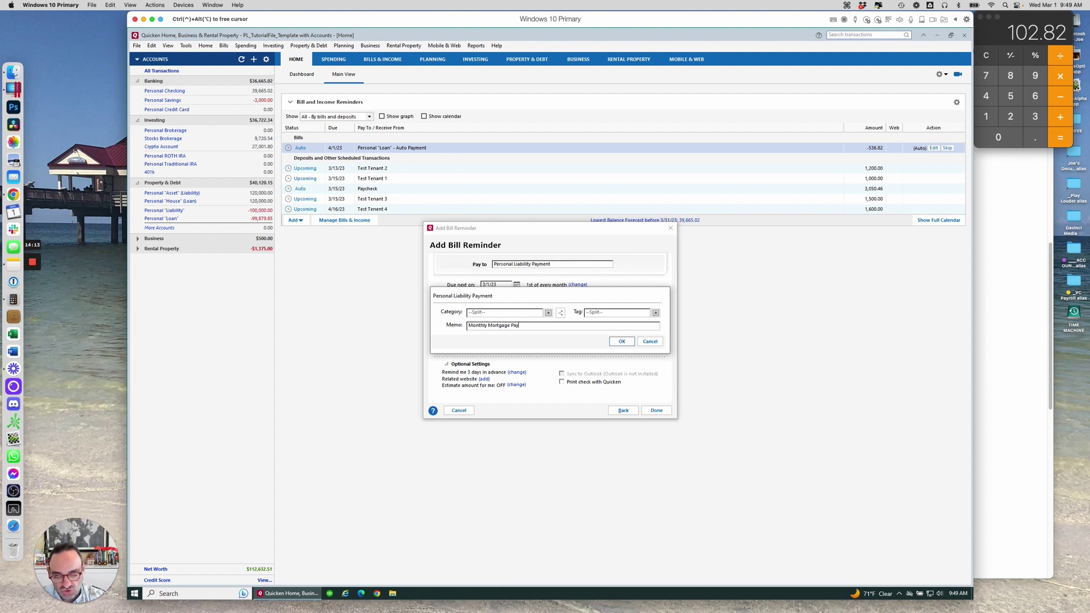
{"action": "type", "text": "ment"}
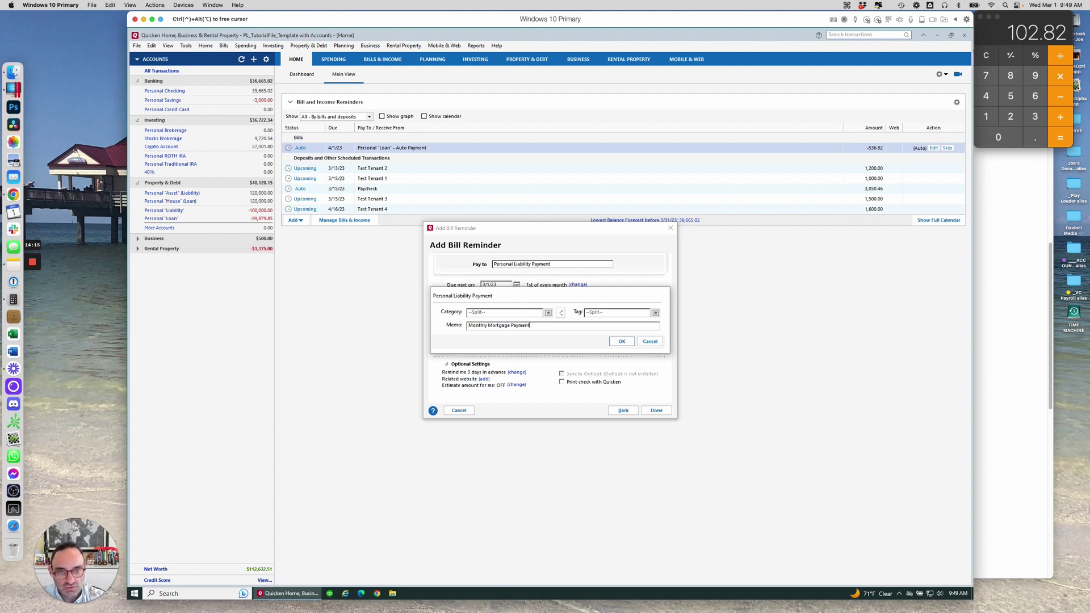
{"action": "left_click", "coordinate": [621, 341]}
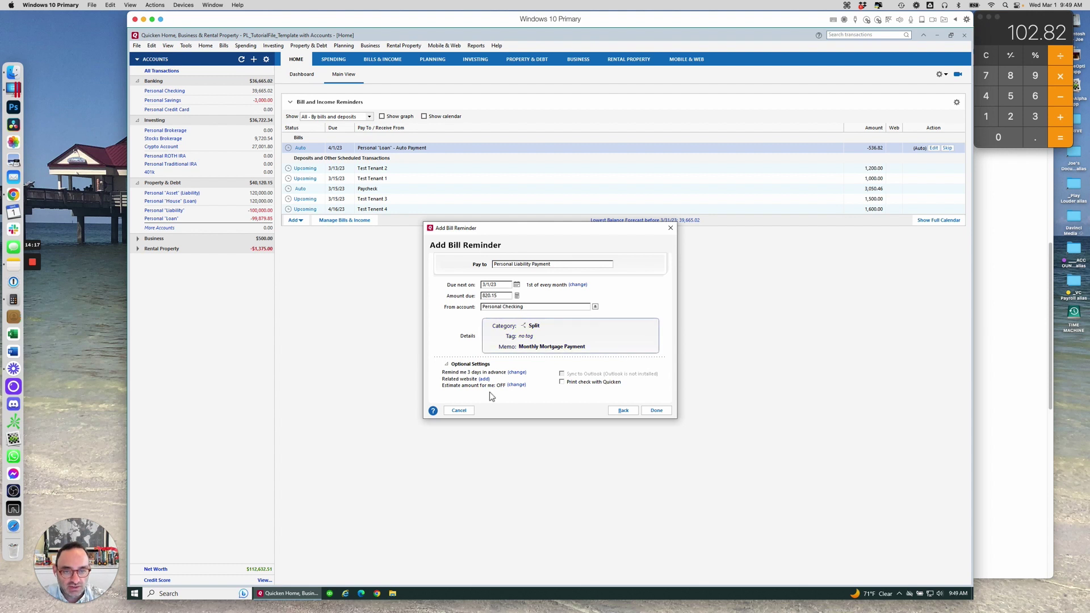
Step: Have Quicken automatically enter the transaction in the register 10 days before the due date, and save the Personal Liability Payment bill reminder
{"action": "left_click", "coordinate": [517, 373]}
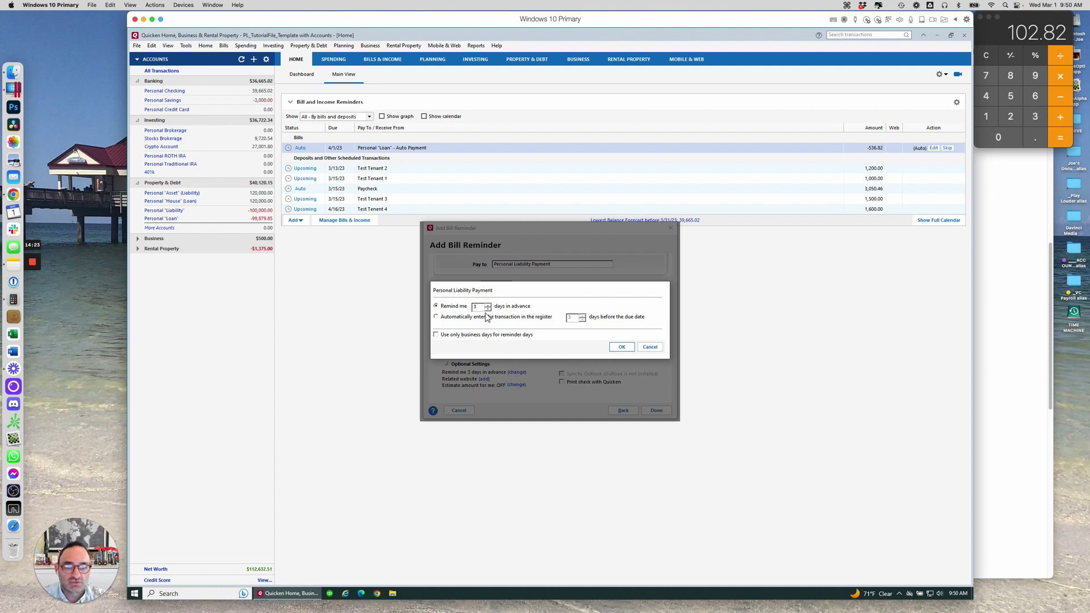
{"action": "left_click", "coordinate": [437, 317]}
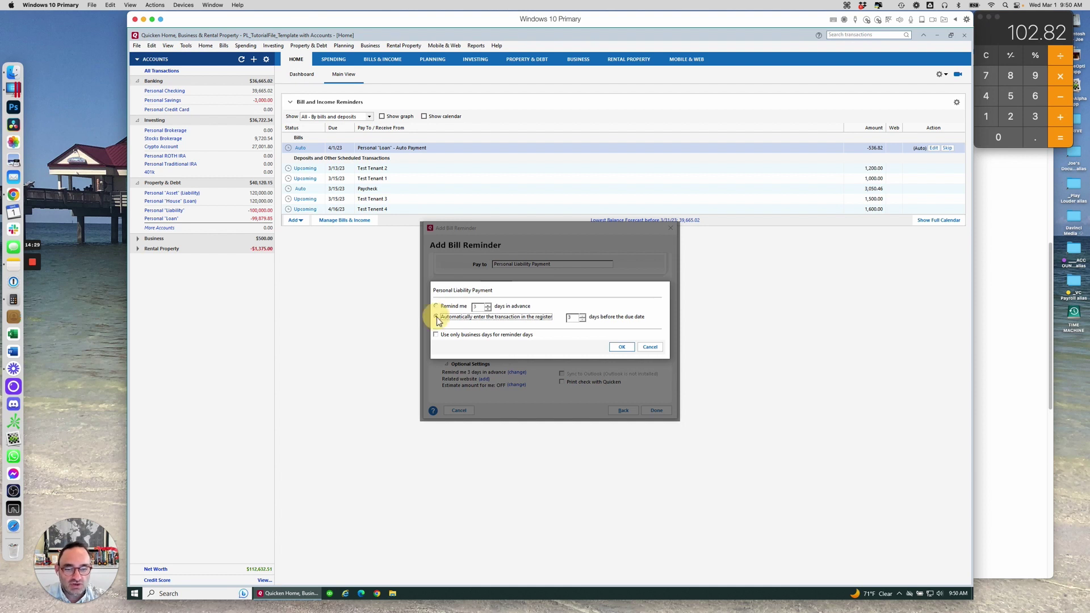
{"action": "left_click", "coordinate": [582, 316]}
{"action": "left_click", "coordinate": [582, 316]}
{"action": "left_click", "coordinate": [581, 316]}
{"action": "left_click", "coordinate": [582, 316]}
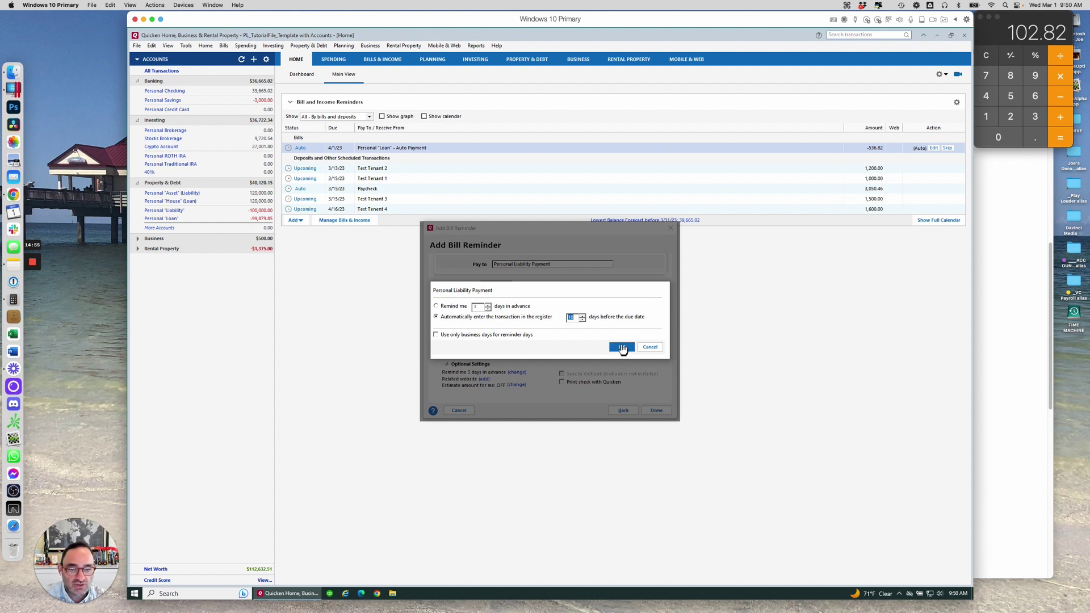
{"action": "left_click", "coordinate": [622, 347]}
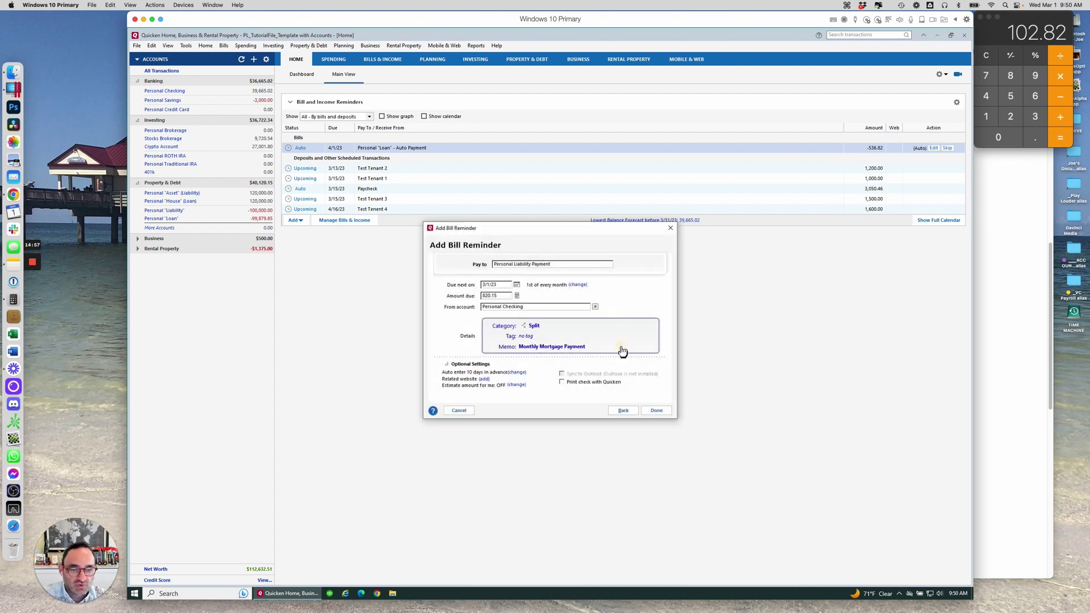
{"action": "left_click", "coordinate": [657, 414]}
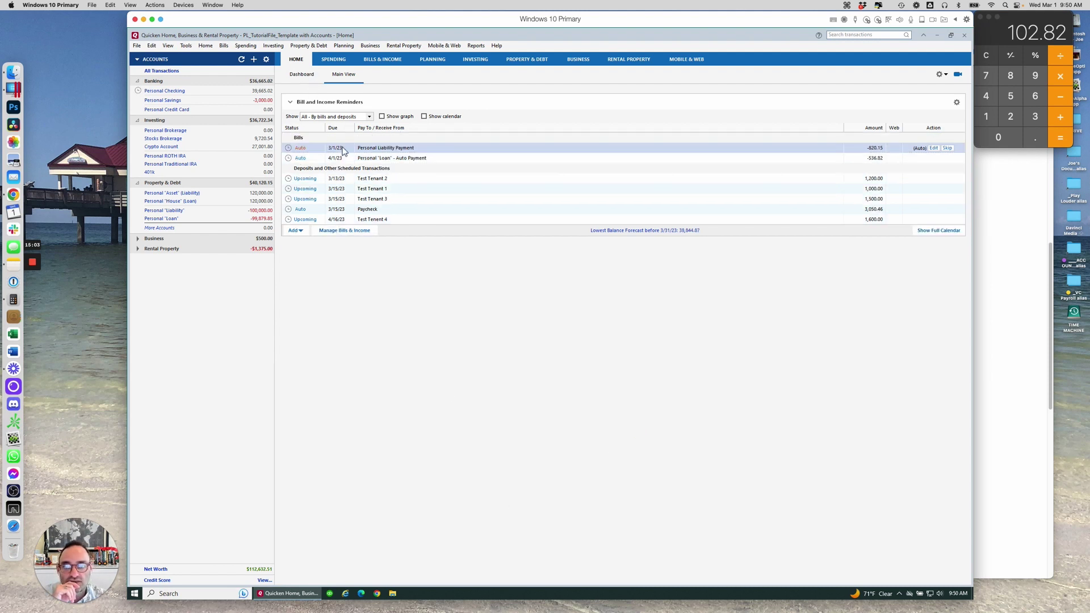
{"action": "left_click", "coordinate": [401, 162]}
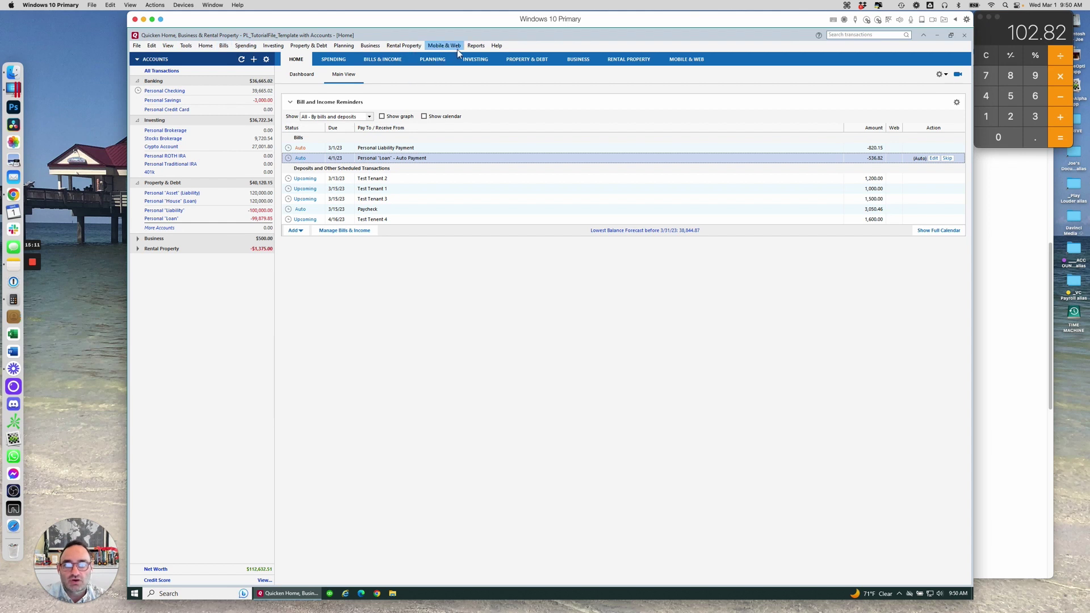
Step: Search the Category List for "hous", examine the Interest, Property Tax and Home Insurance categories under Housing Expenses, and close the list
{"action": "left_click", "coordinate": [186, 45]}
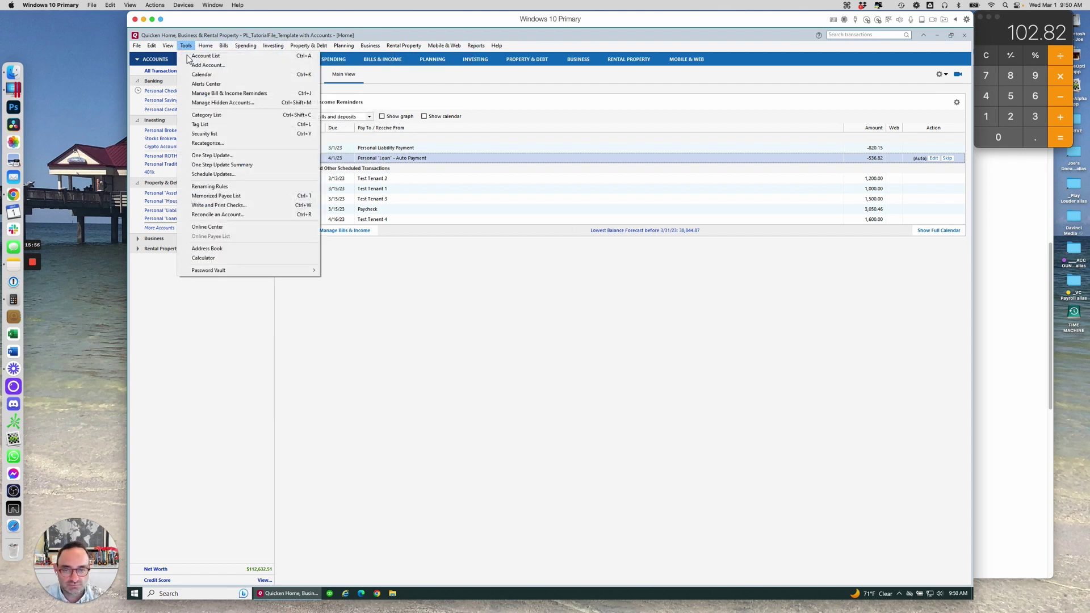
{"action": "left_click", "coordinate": [206, 115]}
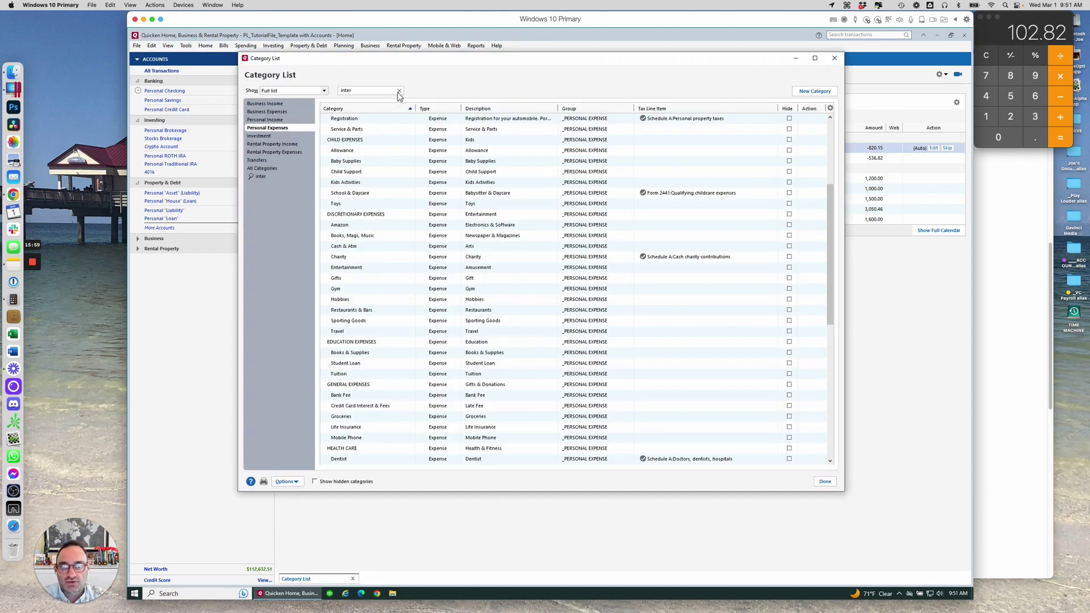
{"action": "left_click", "coordinate": [399, 92]}
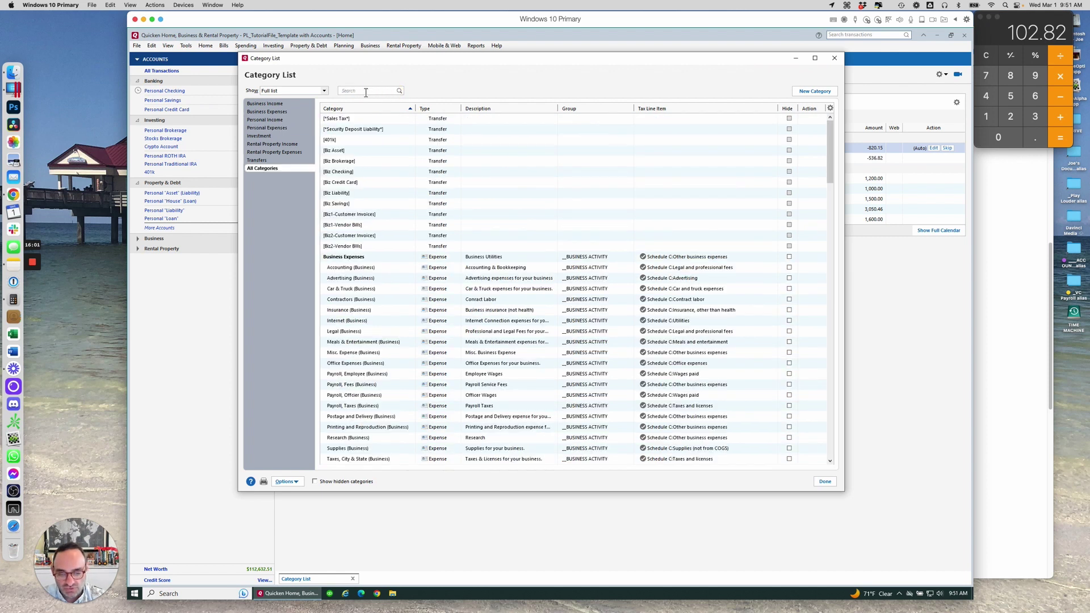
{"action": "type", "text": "house"}
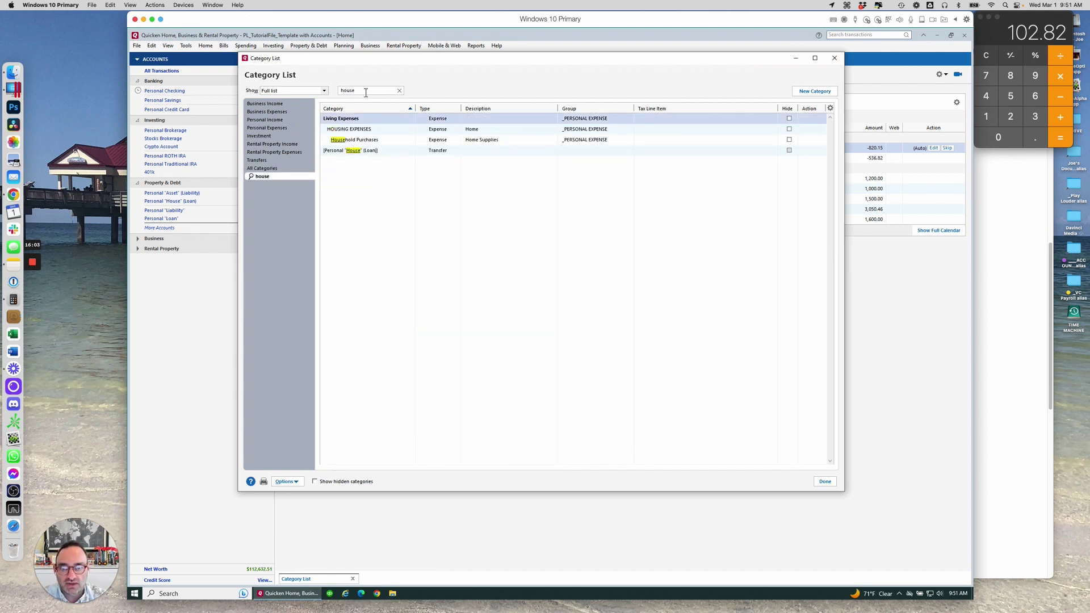
{"action": "key", "text": "BackSpace"}
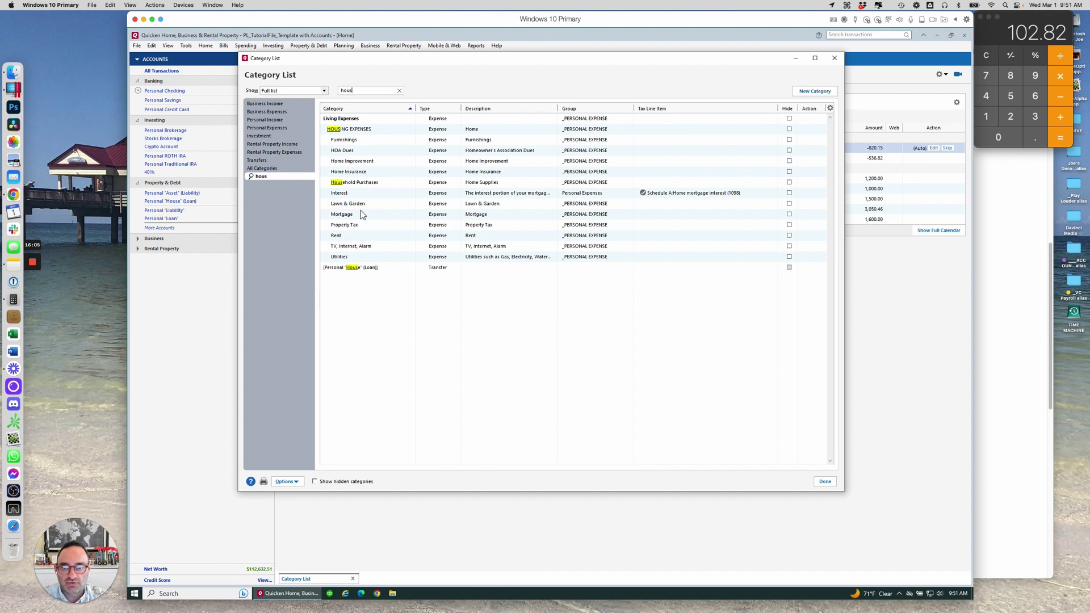
{"action": "left_click", "coordinate": [345, 195]}
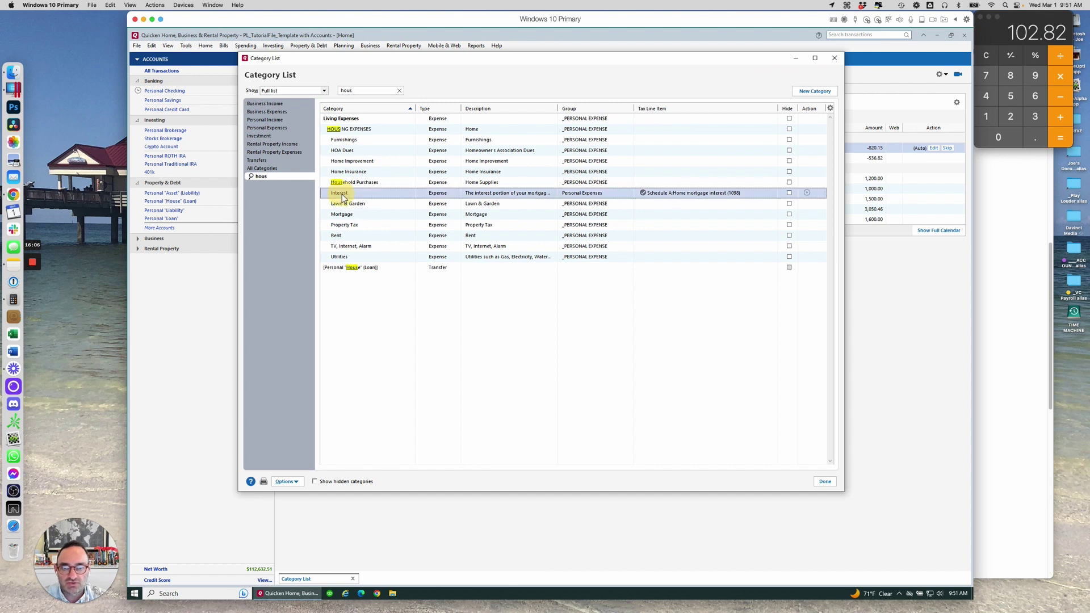
{"action": "left_click", "coordinate": [350, 226]}
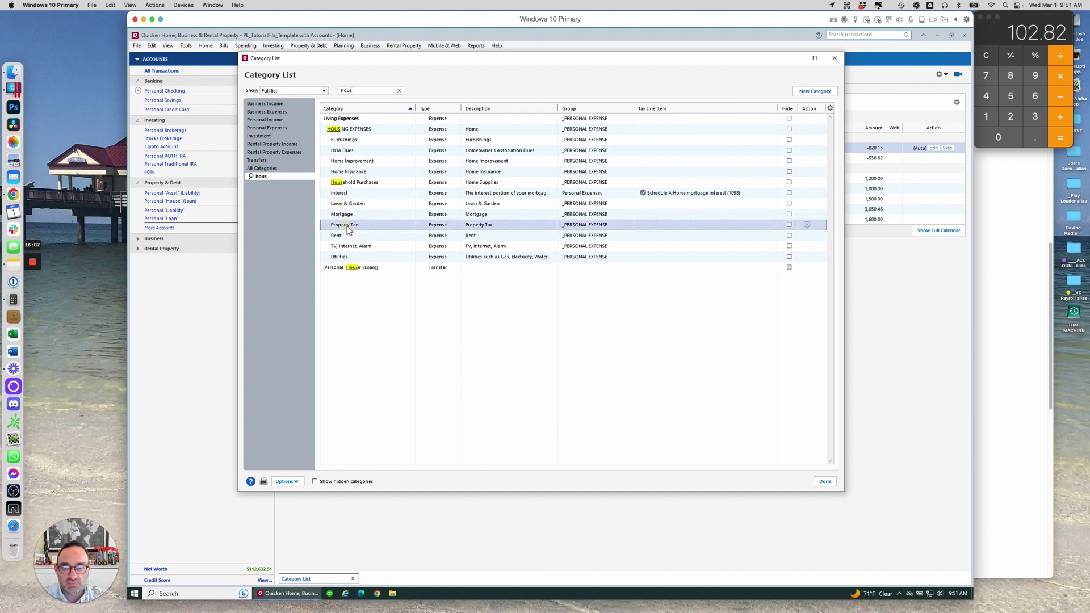
{"action": "left_click", "coordinate": [358, 171]}
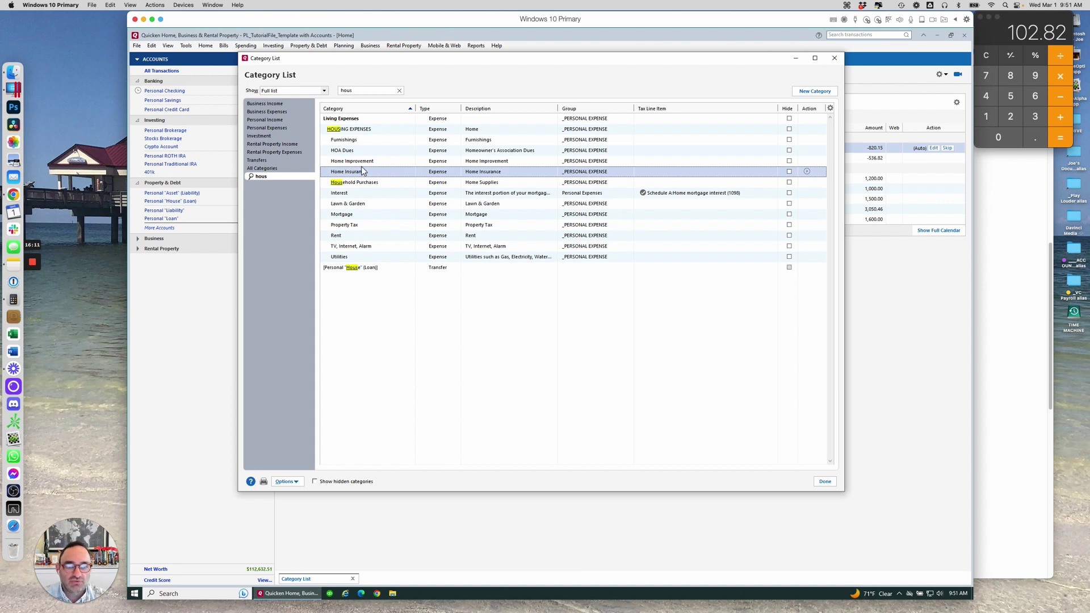
{"action": "left_click", "coordinate": [835, 58]}
{"action": "left_click", "coordinate": [476, 46]}
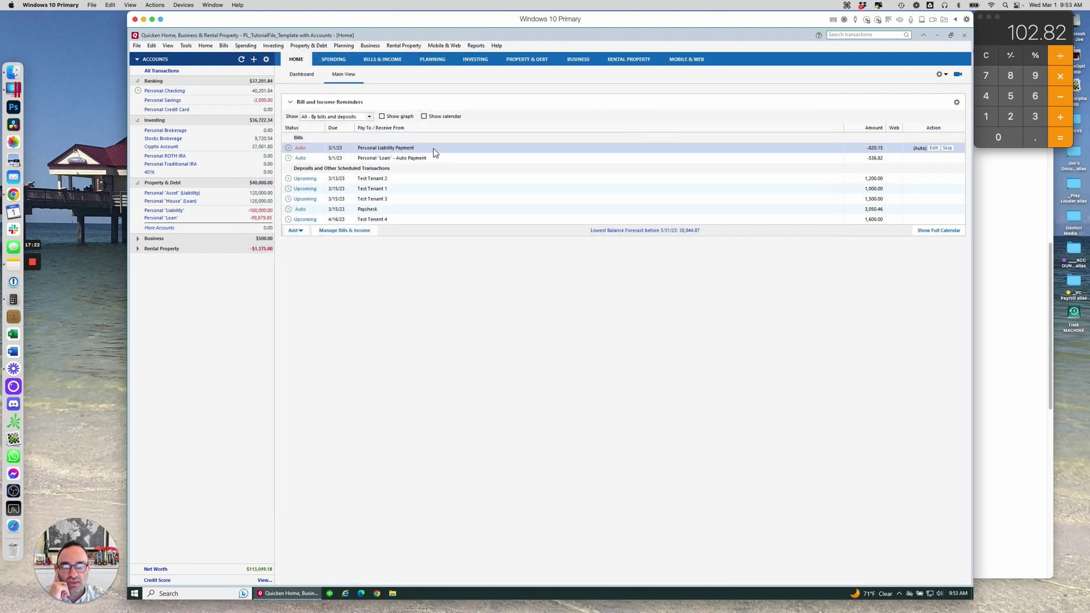
Step: Open the Personal Liability Payment reminder due 3/1/23 and enter its payment in the register
{"action": "left_click", "coordinate": [404, 159]}
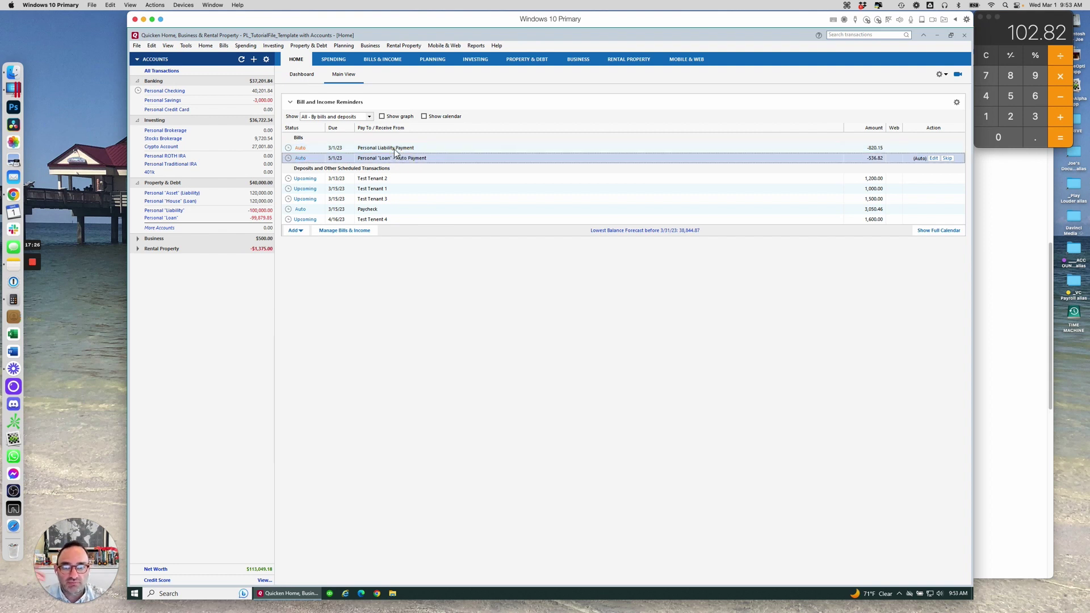
{"action": "left_click", "coordinate": [394, 148]}
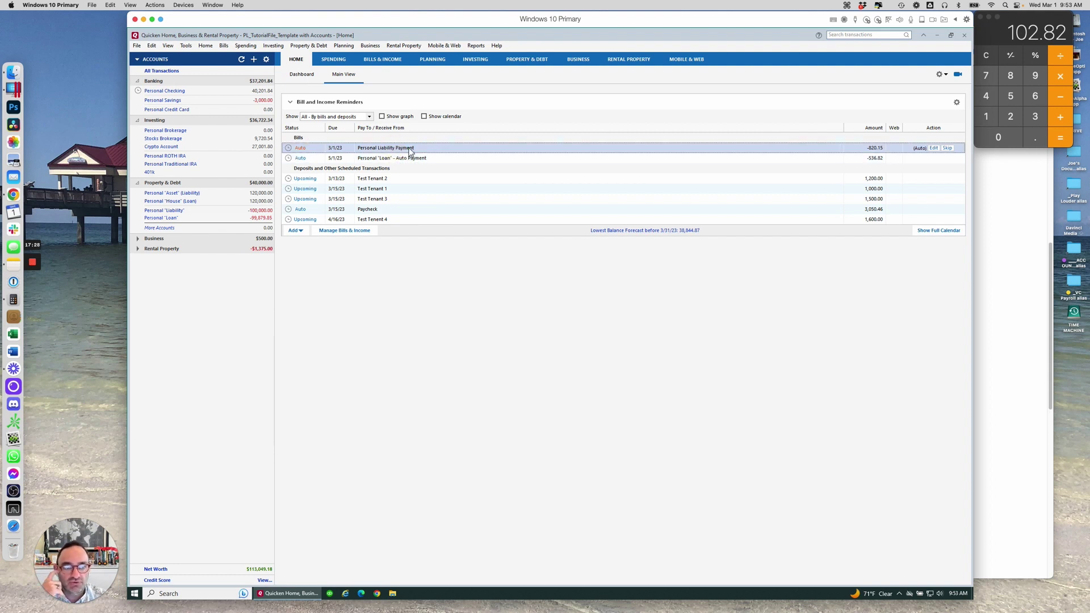
{"action": "double_click", "coordinate": [408, 149]}
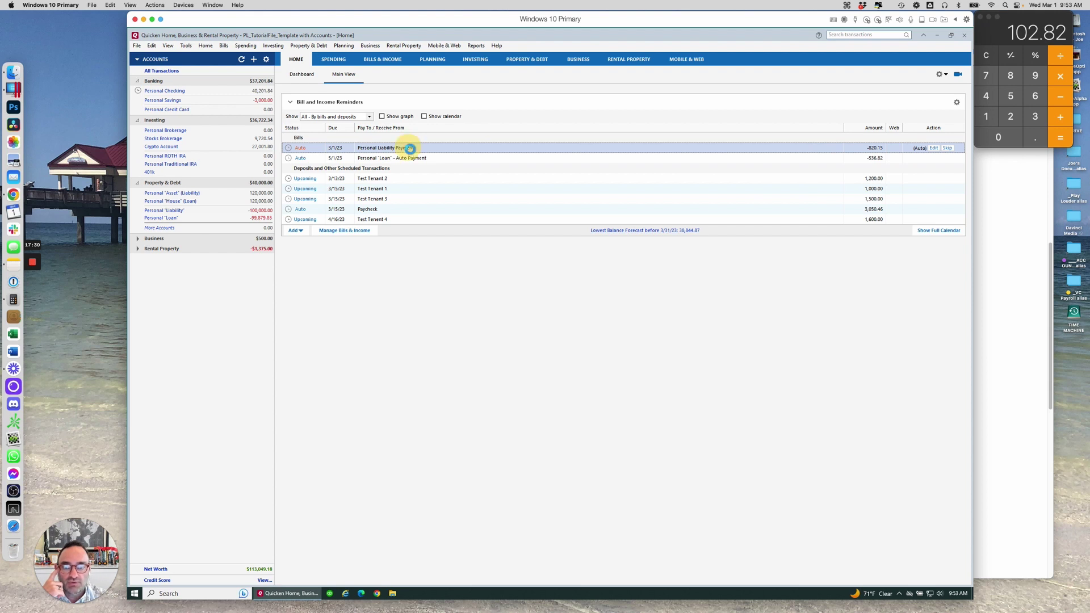
{"action": "left_click", "coordinate": [571, 424]}
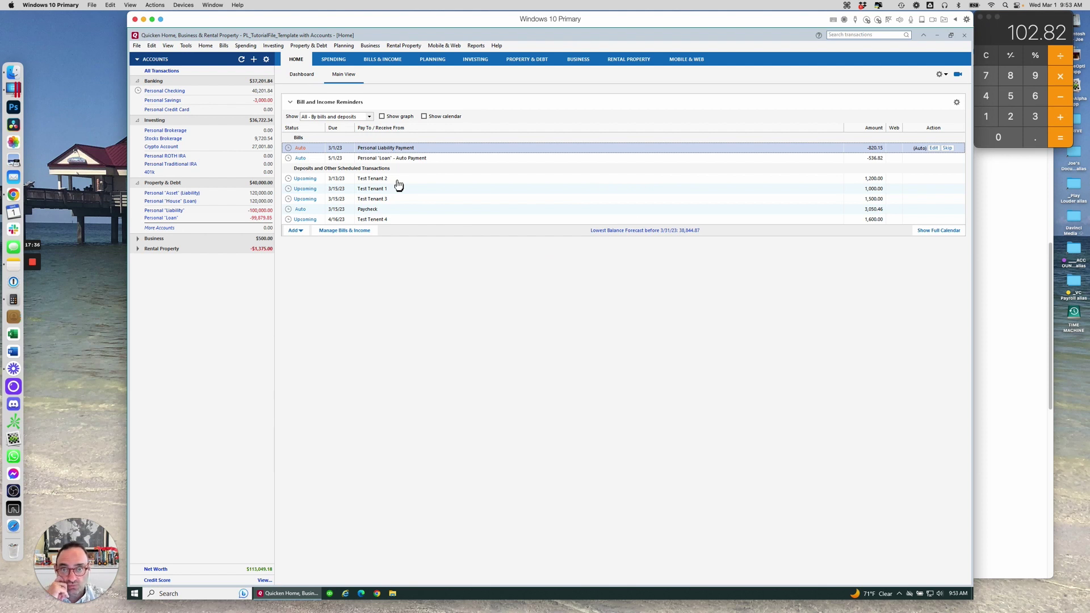
Step: Inspect the split lines of the Personal Liability Payment in the Personal Checking register, then close the split
{"action": "left_click", "coordinate": [186, 94]}
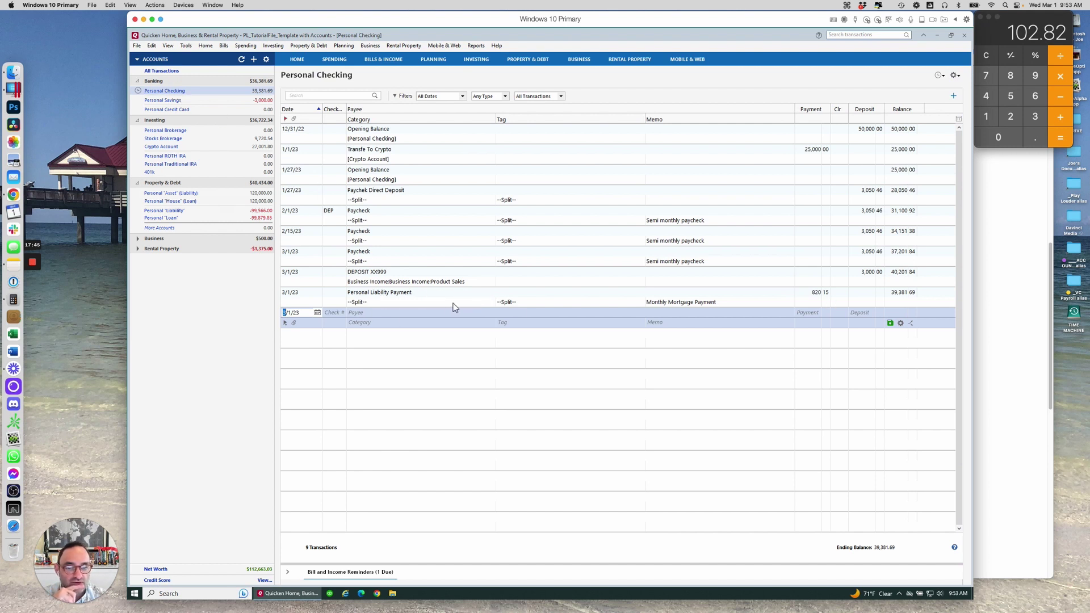
{"action": "mouse_move", "coordinate": [464, 306]}
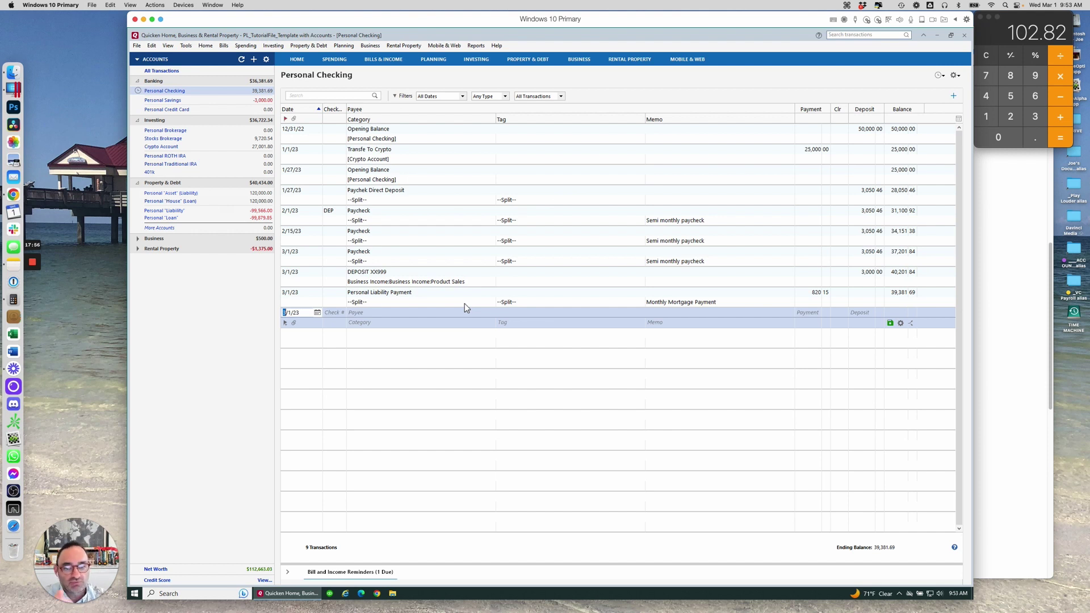
{"action": "left_click", "coordinate": [464, 304]}
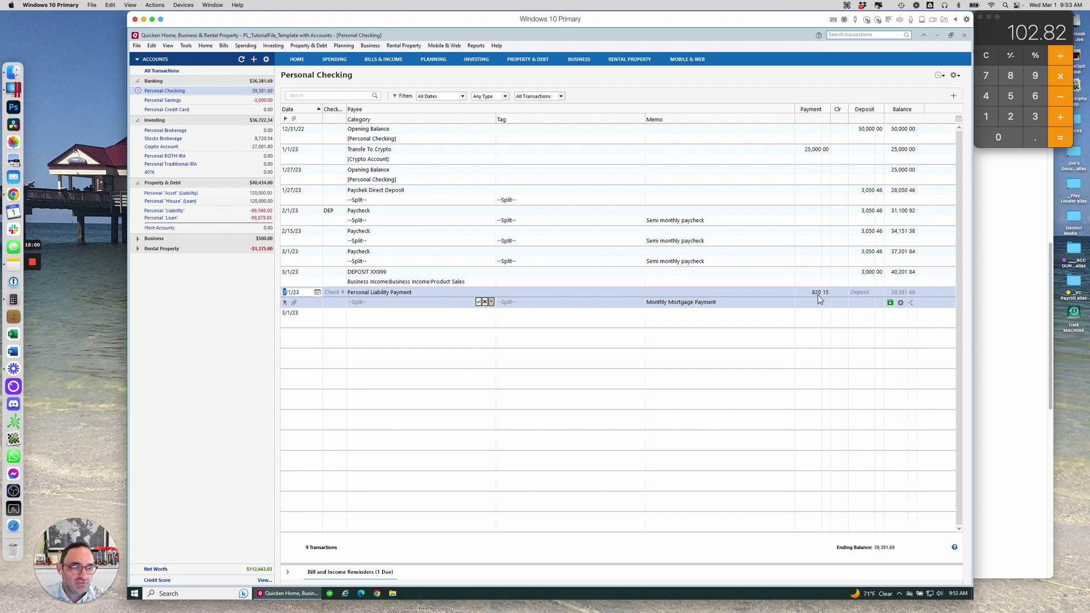
{"action": "left_click", "coordinate": [480, 303]}
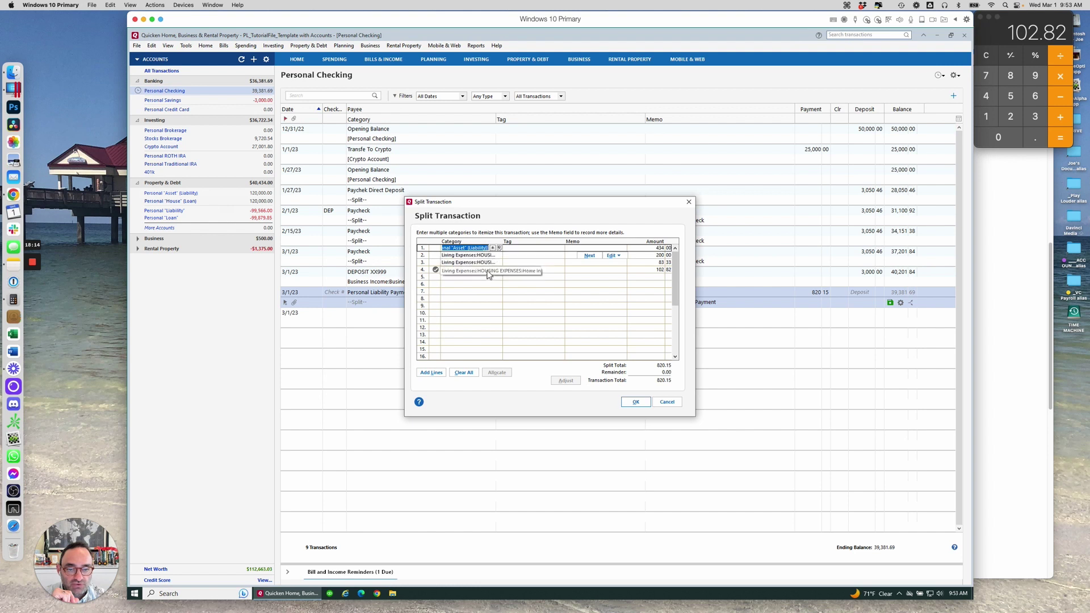
{"action": "left_click", "coordinate": [689, 202]}
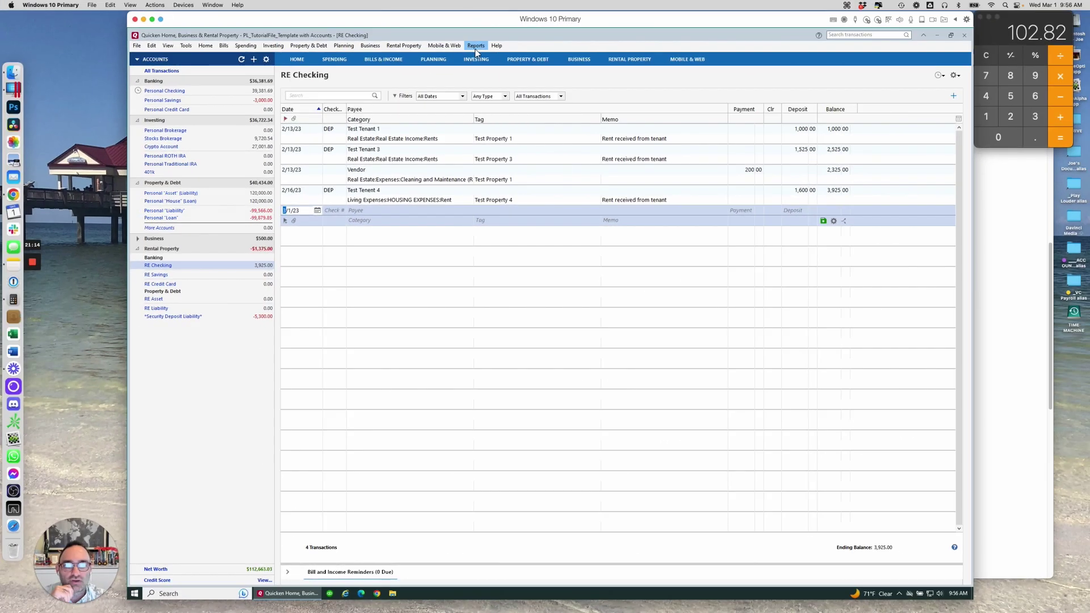
Step: Review the Housing Expenses in the saved "Cash Flow - Last Month" report, then close the report
{"action": "left_click", "coordinate": [476, 46]}
{"action": "mouse_move", "coordinate": [500, 66]}
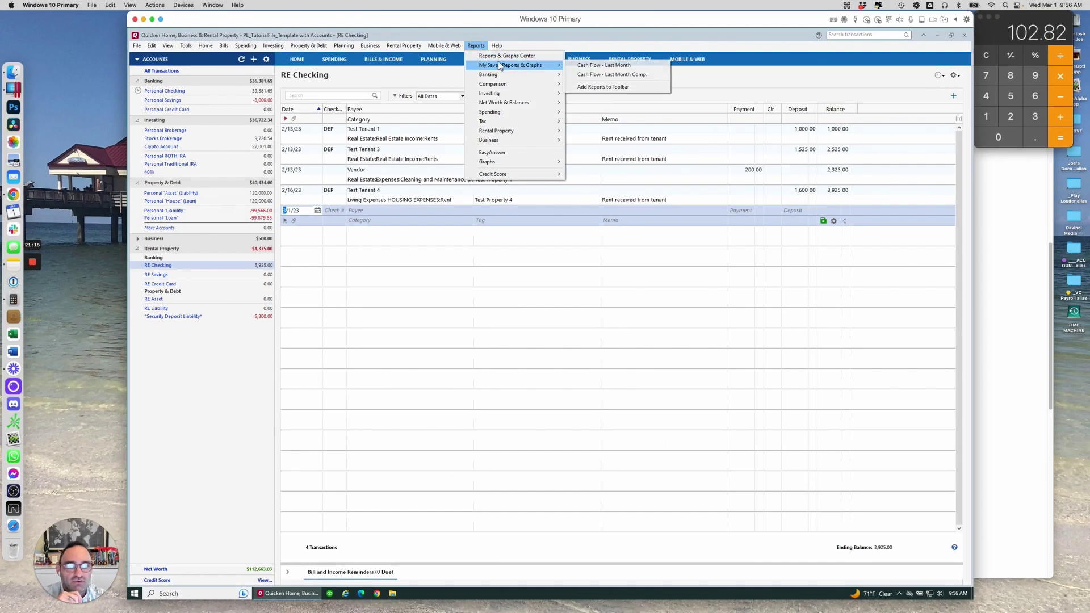
{"action": "left_click", "coordinate": [584, 64]}
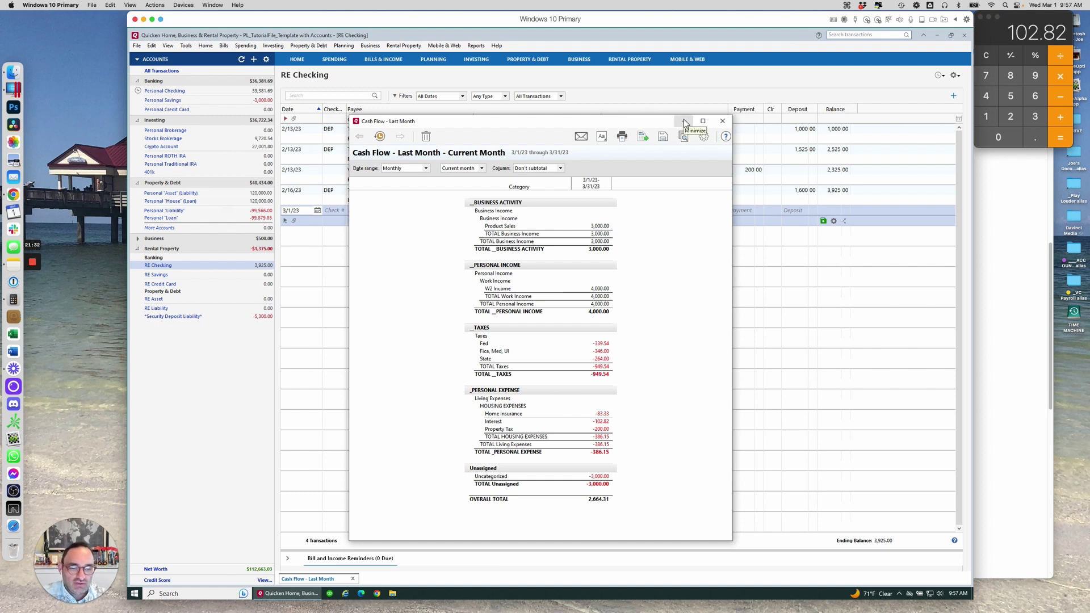
{"action": "left_click", "coordinate": [721, 123]}
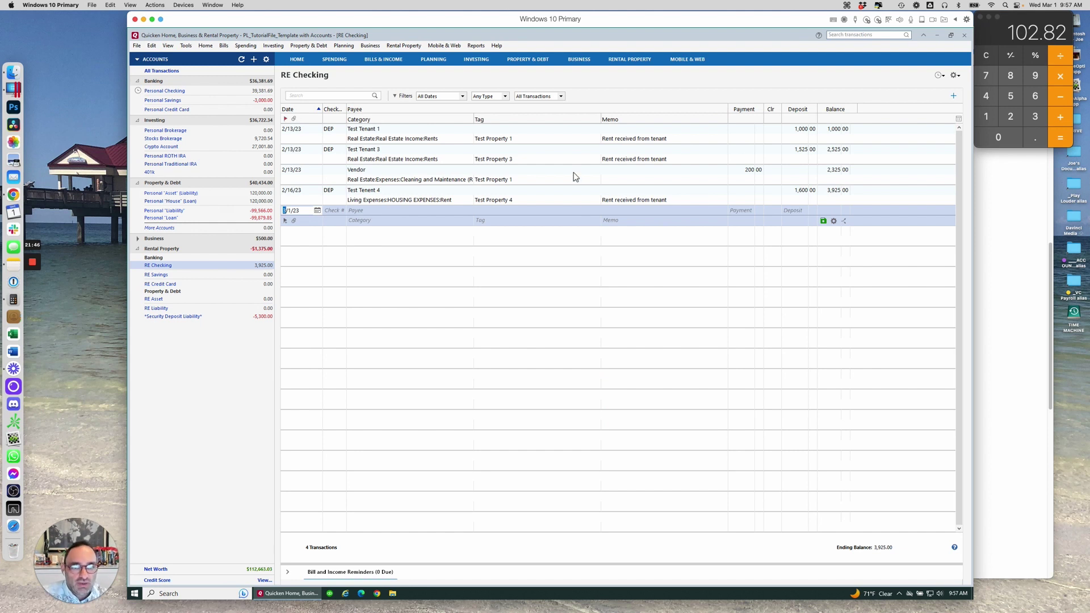
Step: Review the monthly tax and home insurance figures on the mortgage calculator page, and return to Quicken
{"action": "left_click", "coordinate": [1041, 309]}
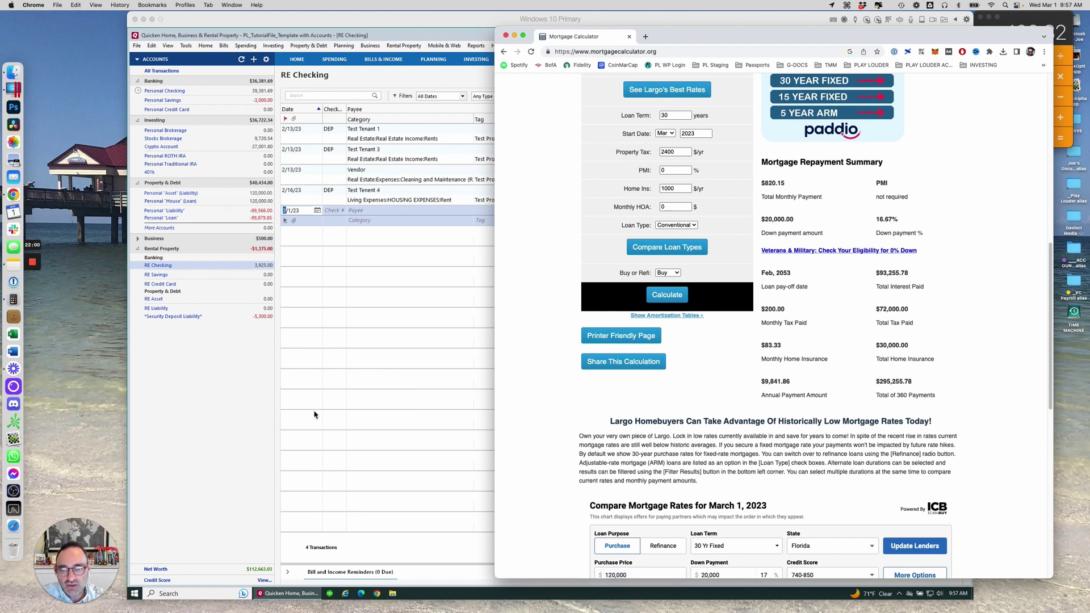
{"action": "left_click", "coordinate": [238, 460]}
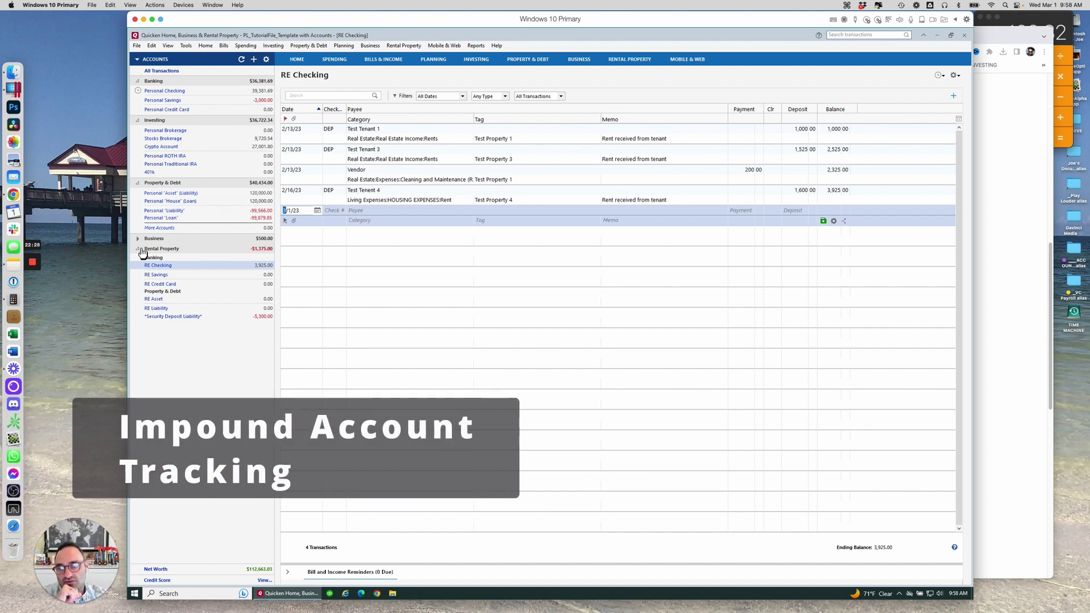
Step: Start adding an offline Assets account for personal transactions, named Personal "Asset" Impound
{"action": "left_click", "coordinate": [254, 60]}
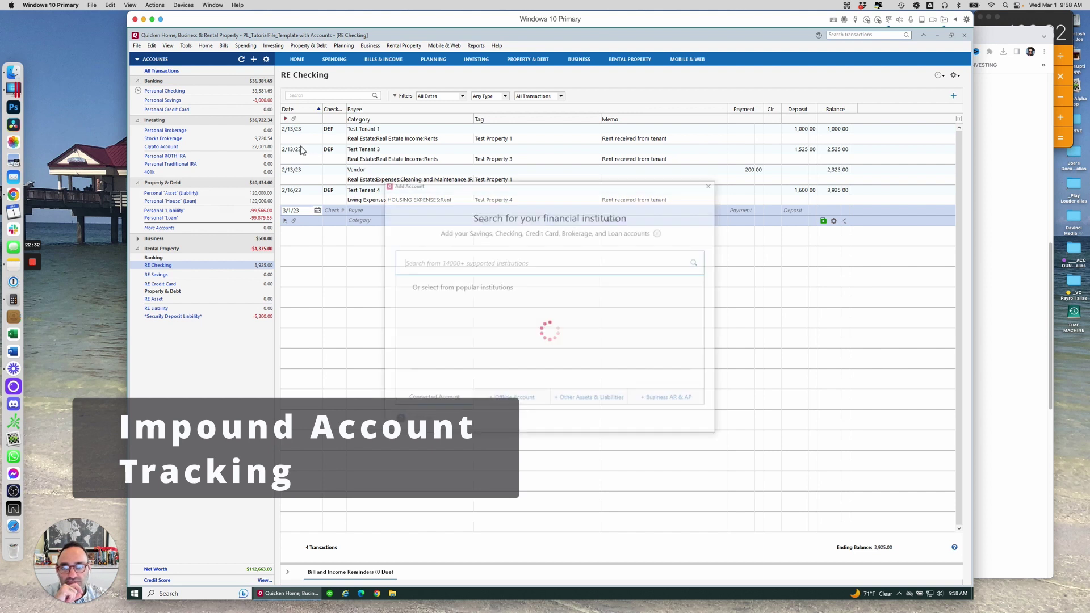
{"action": "left_click", "coordinate": [571, 399]}
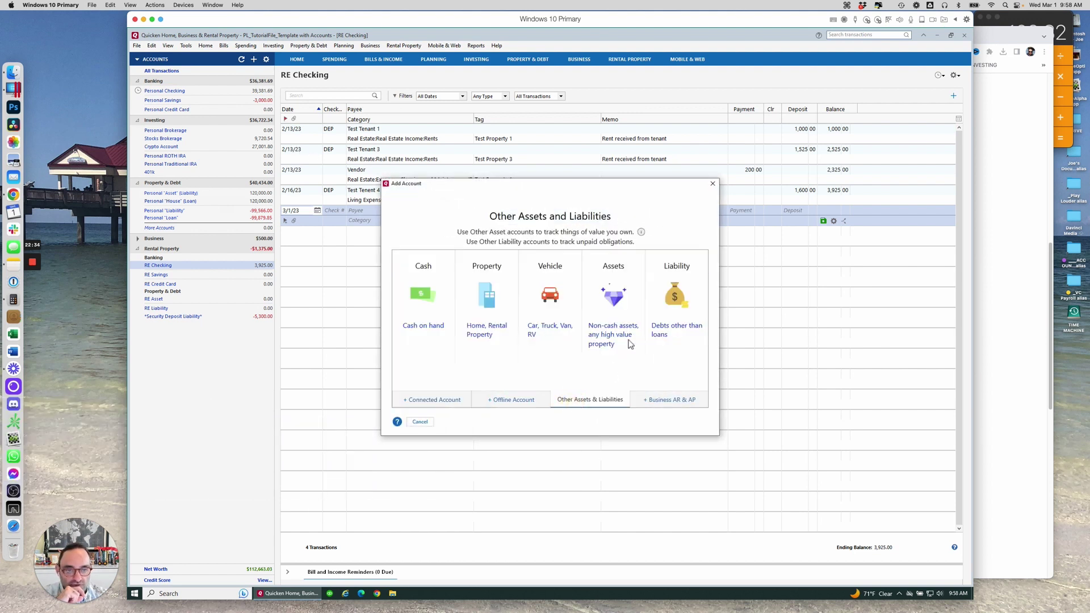
{"action": "left_click", "coordinate": [613, 336]}
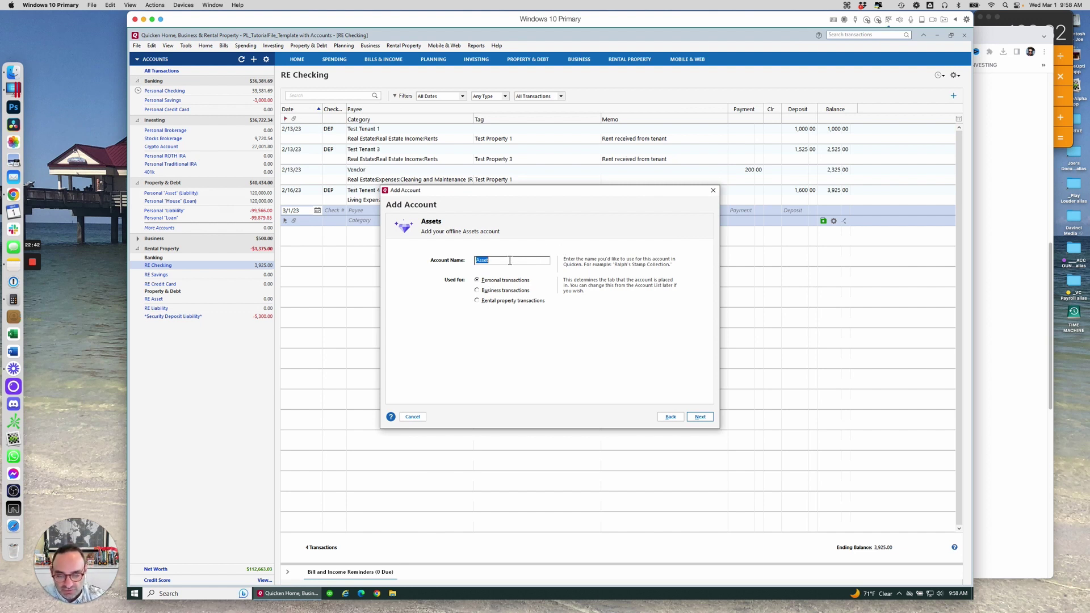
{"action": "type", "text": "Personal"}
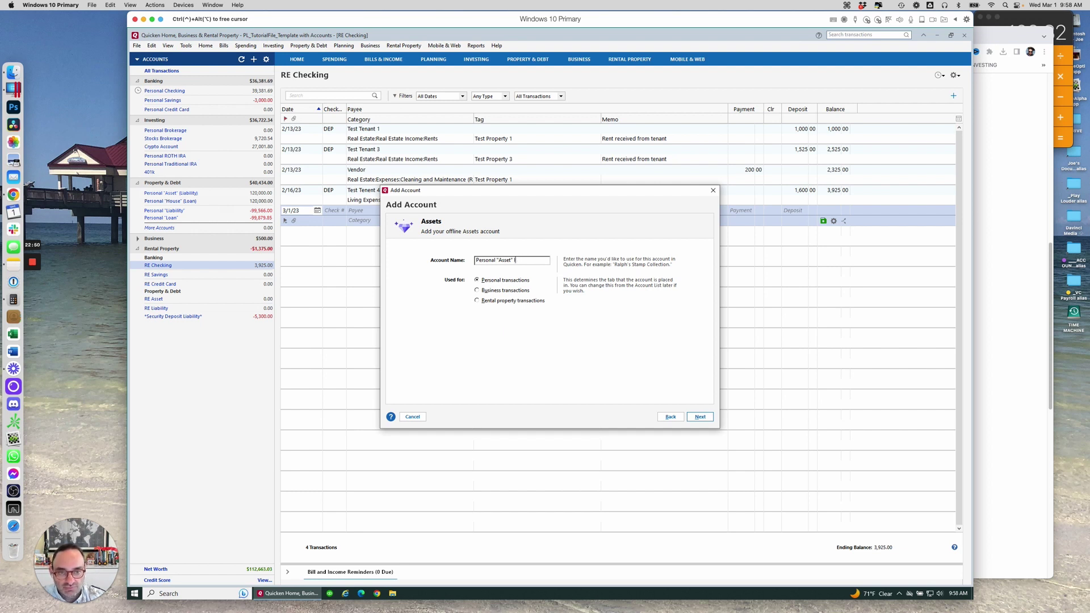
{"action": "type", "text": "Impund"}
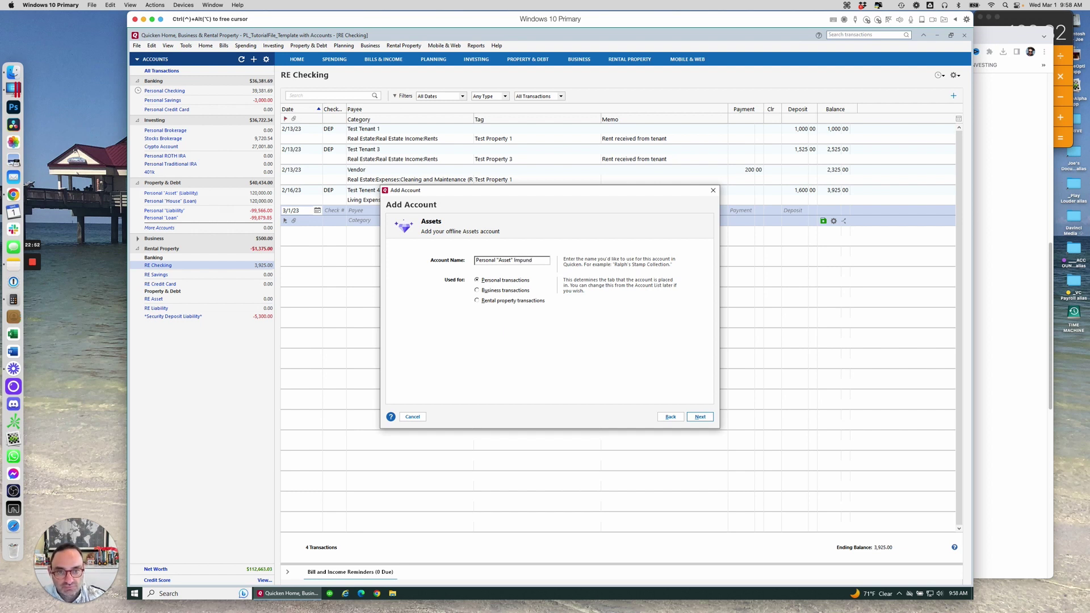
{"action": "key", "text": "BackSpace"}
{"action": "key", "text": "BackSpace"}
{"action": "key", "text": "BackSpace"}
{"action": "type", "text": "ound"}
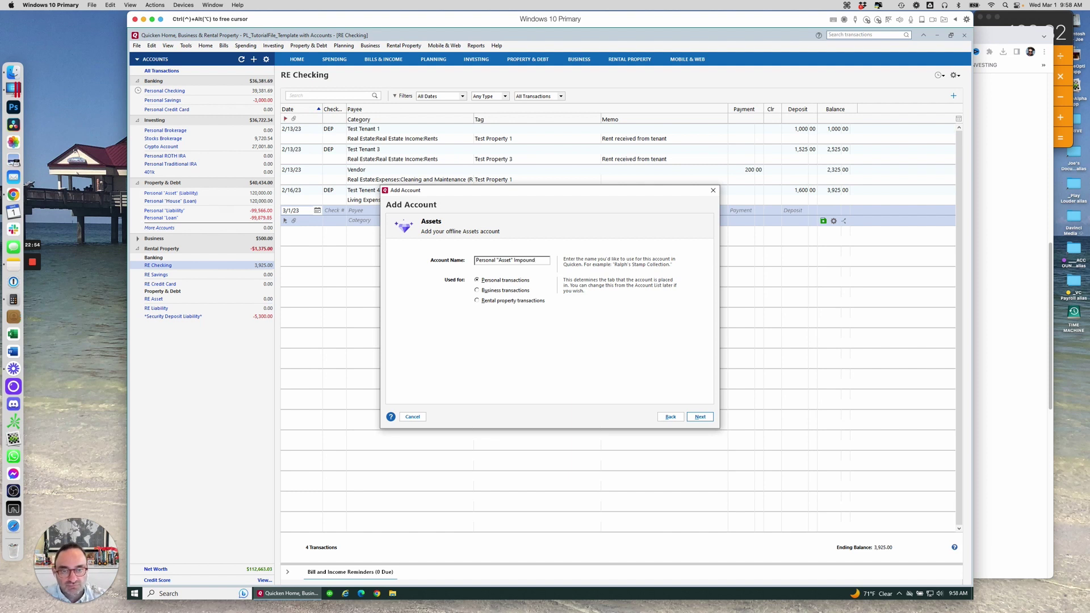
Step: Keep the default tracking date with no asset value, specify that the asset has no loan, and finish adding the account
{"action": "left_click", "coordinate": [699, 417]}
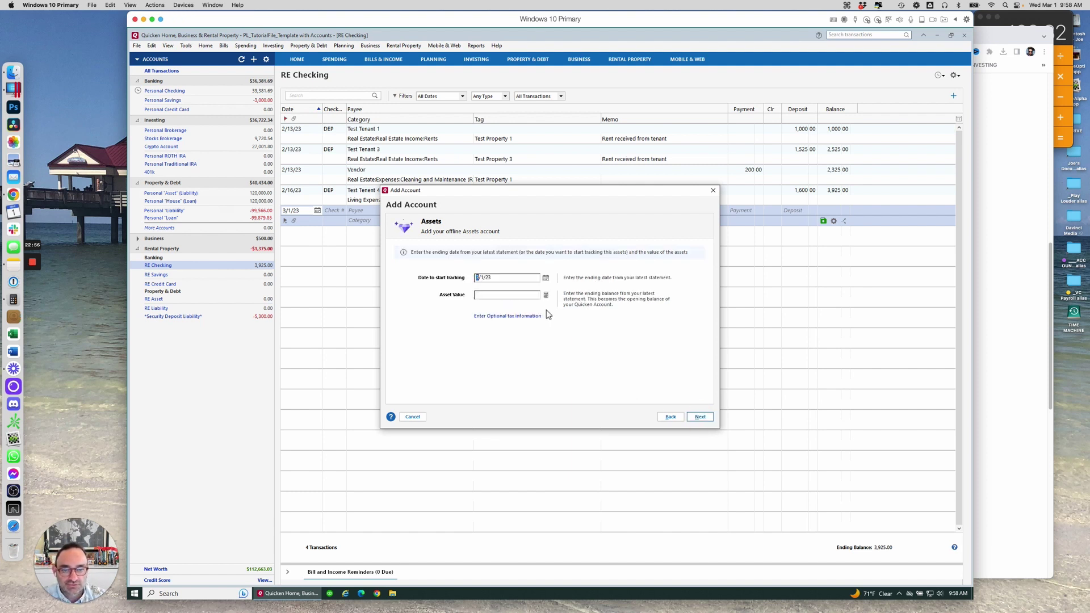
{"action": "left_click", "coordinate": [707, 420]}
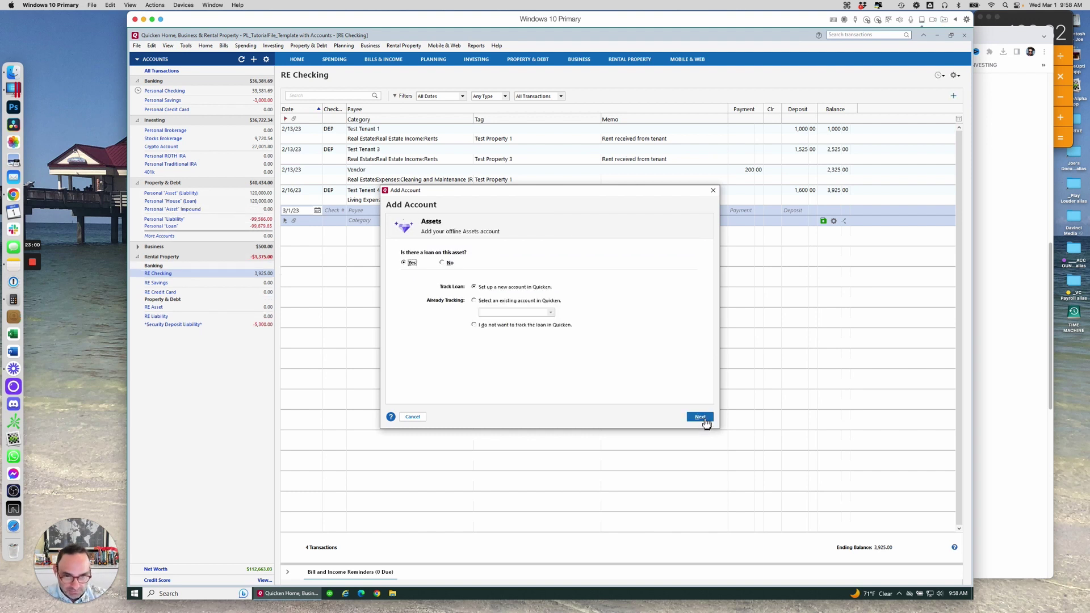
{"action": "left_click", "coordinate": [443, 263]}
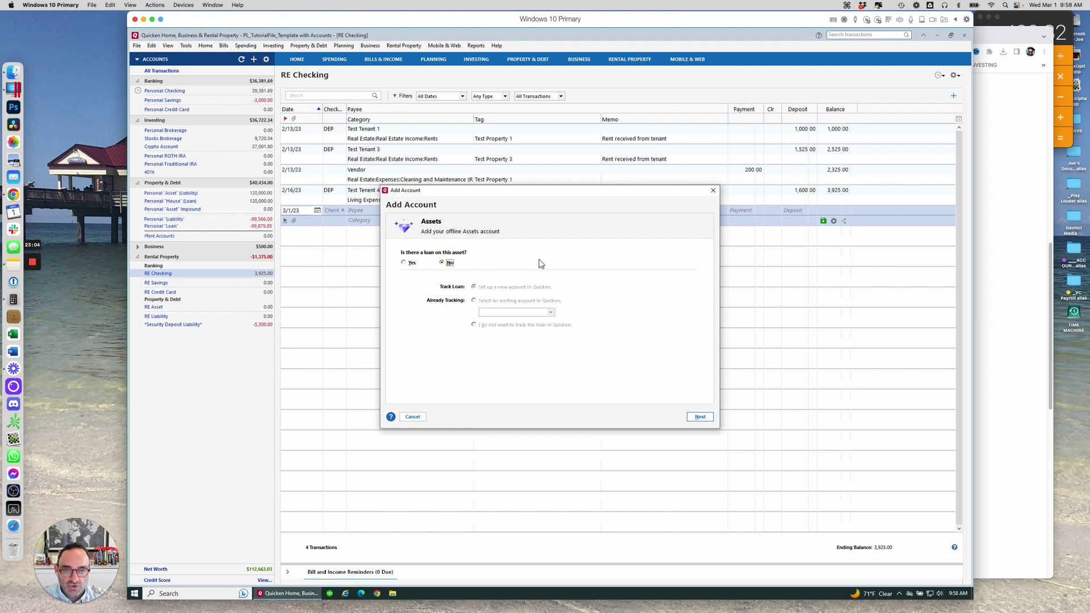
{"action": "left_click", "coordinate": [701, 418]}
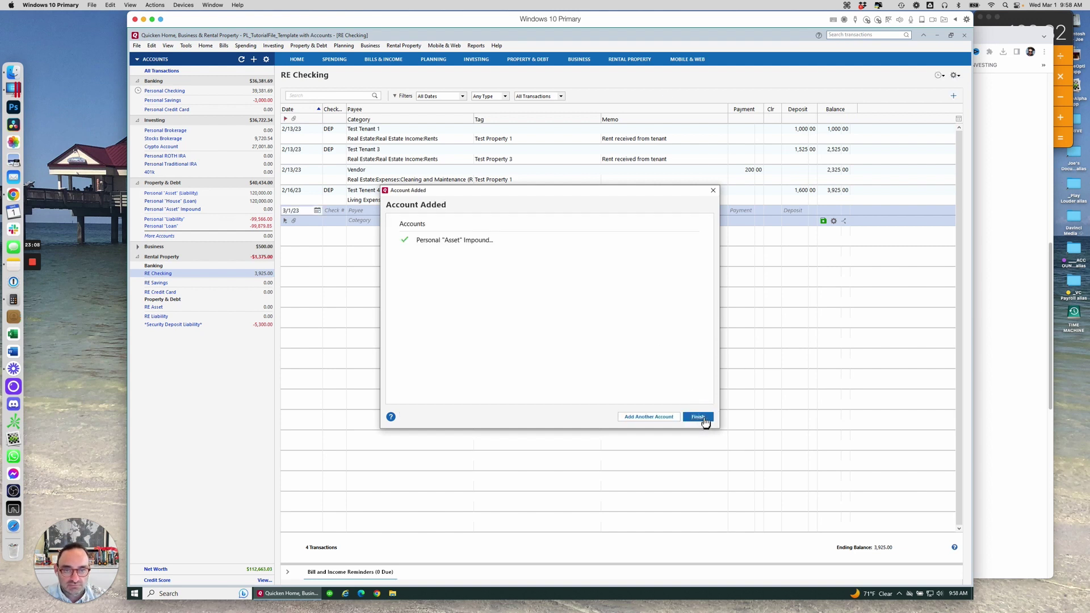
{"action": "left_click", "coordinate": [705, 419]}
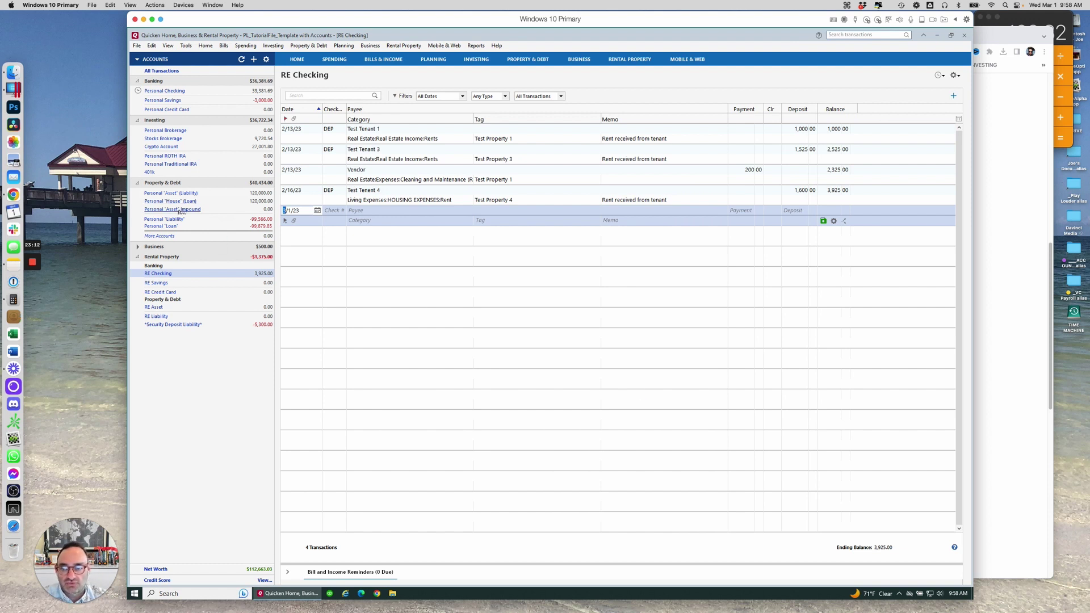
Step: Reorder the Account List so Personal "Asset" Impound sits directly below Personal "Asset" (Liability), and close the list
{"action": "left_click", "coordinate": [265, 59]}
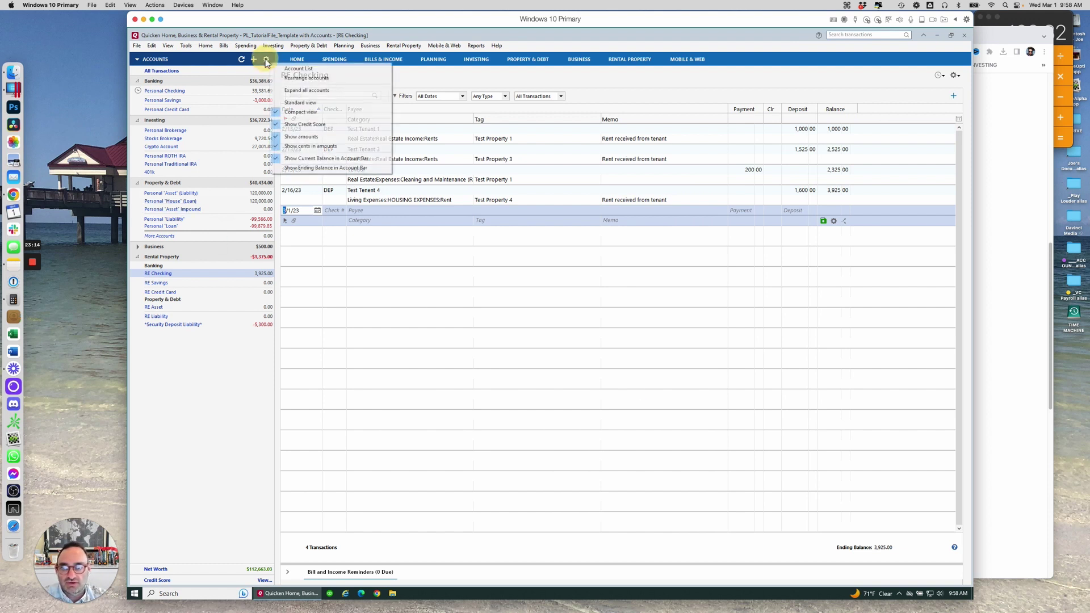
{"action": "left_click", "coordinate": [310, 69]}
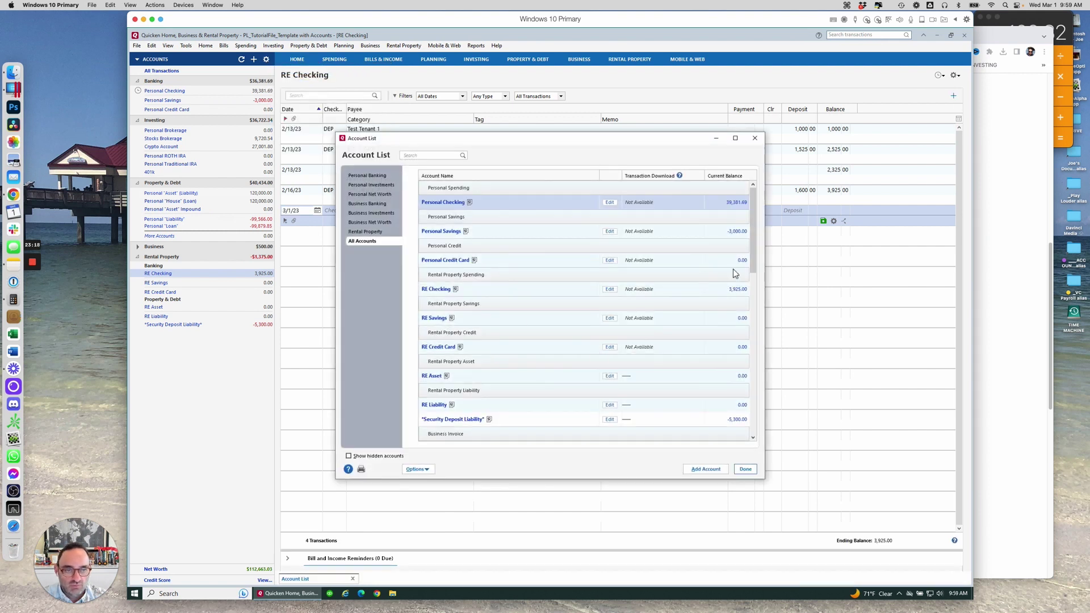
{"action": "left_click_drag", "start_coordinate": [754, 254], "coordinate": [755, 411]}
{"action": "left_click", "coordinate": [540, 407]}
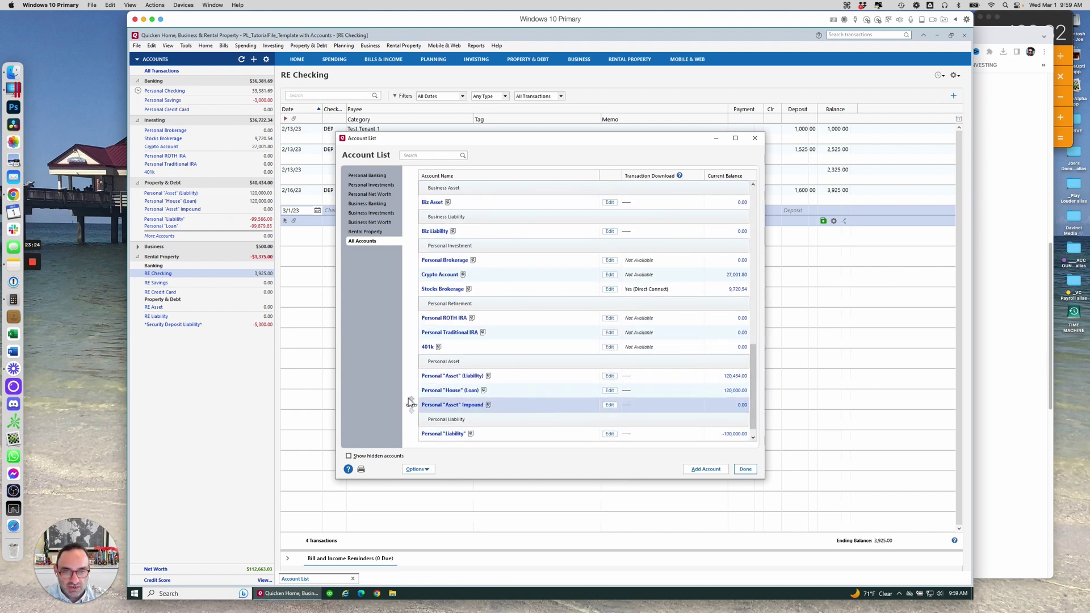
{"action": "left_click_drag", "start_coordinate": [411, 402], "coordinate": [411, 389]}
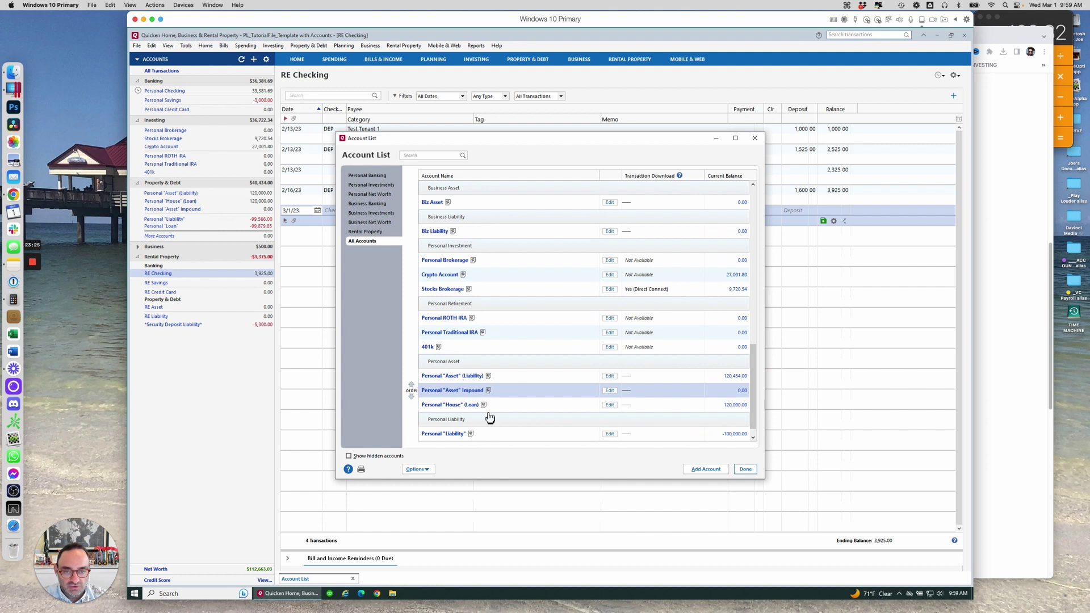
{"action": "left_click", "coordinate": [746, 470]}
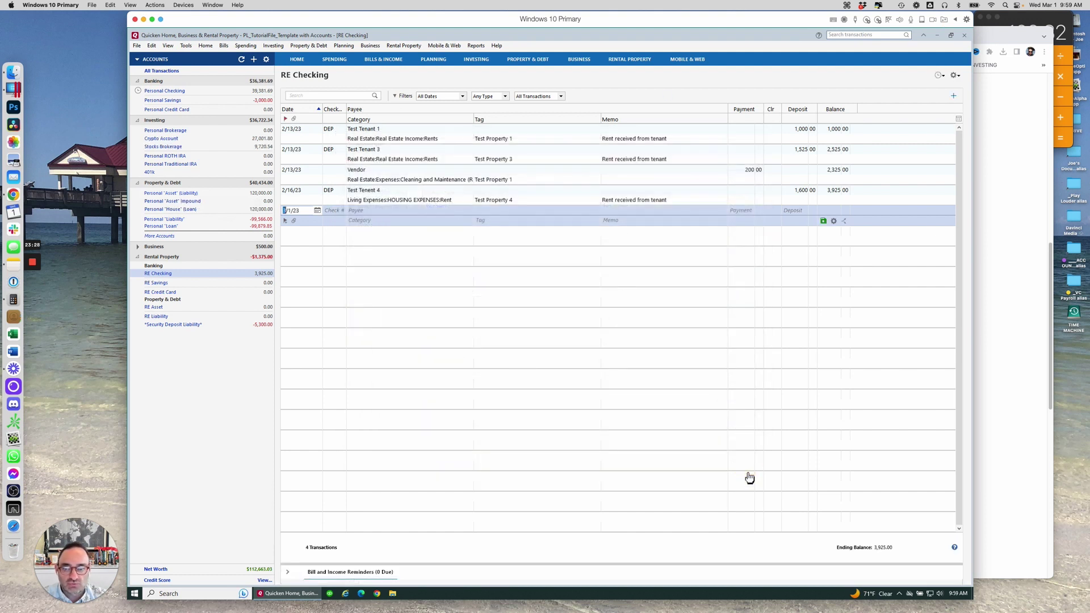
Step: In the Personal Liability Payment reminder due 4/1/23, set the Property Tax split line's category to the Personal "Asset" Impound account
{"action": "left_click", "coordinate": [169, 91]}
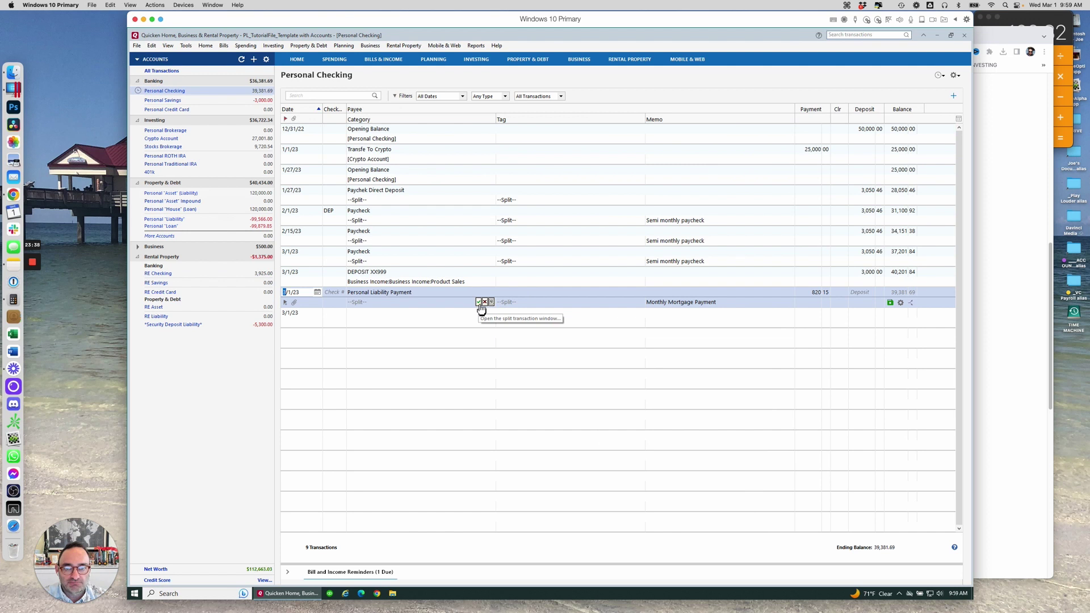
{"action": "left_click", "coordinate": [297, 59]}
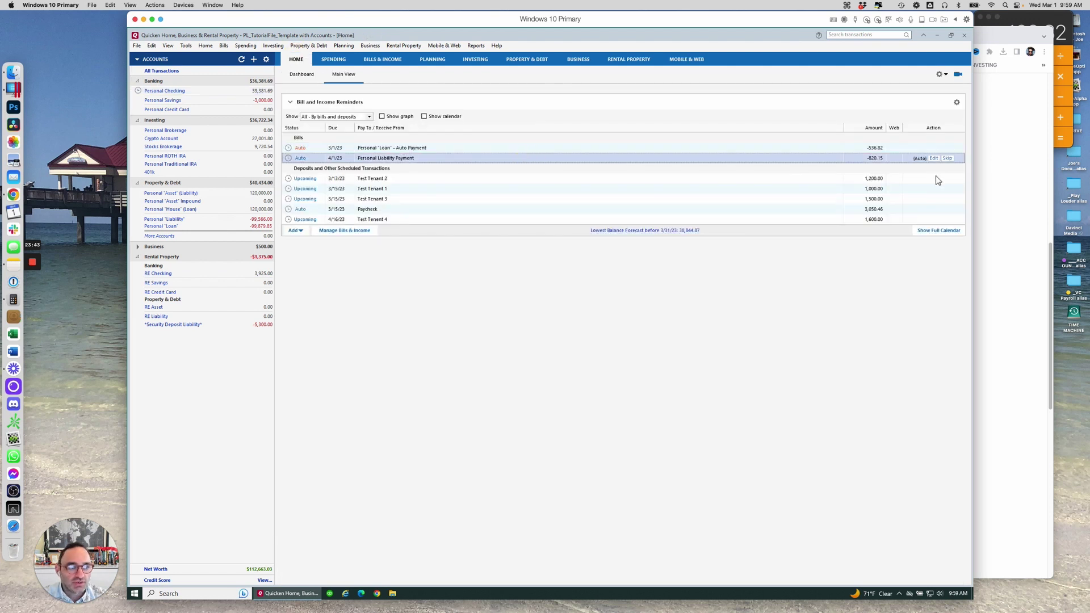
{"action": "left_click", "coordinate": [934, 160]}
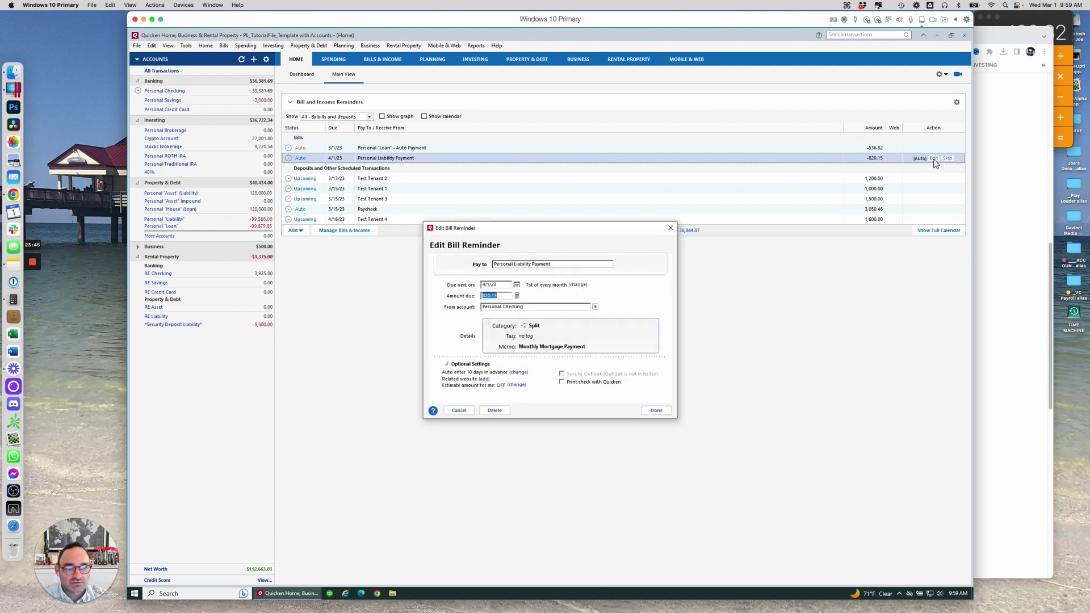
{"action": "left_click", "coordinate": [533, 327]}
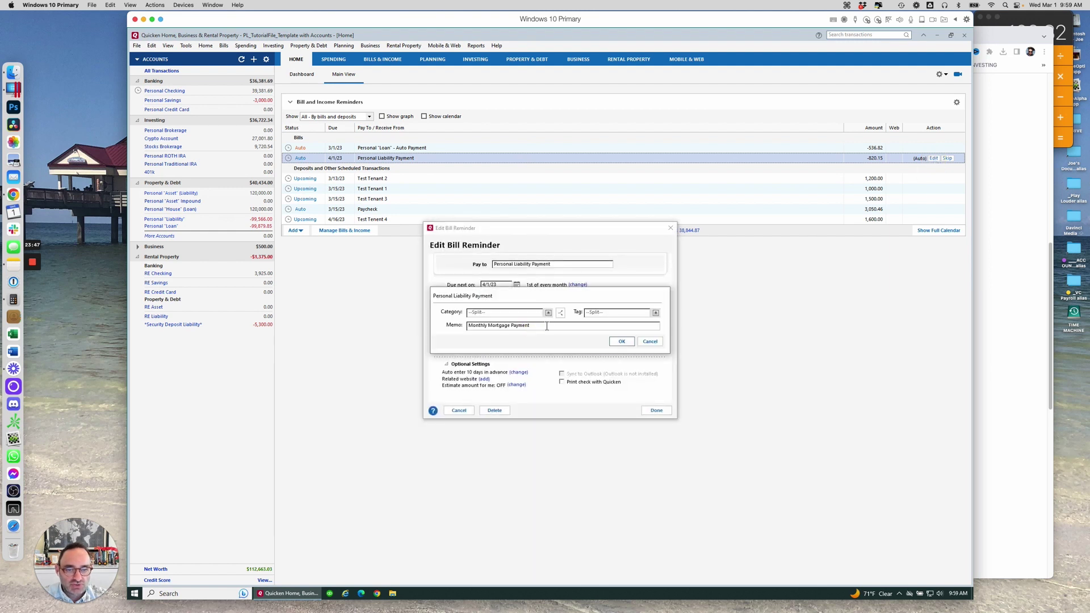
{"action": "left_click", "coordinate": [559, 312]}
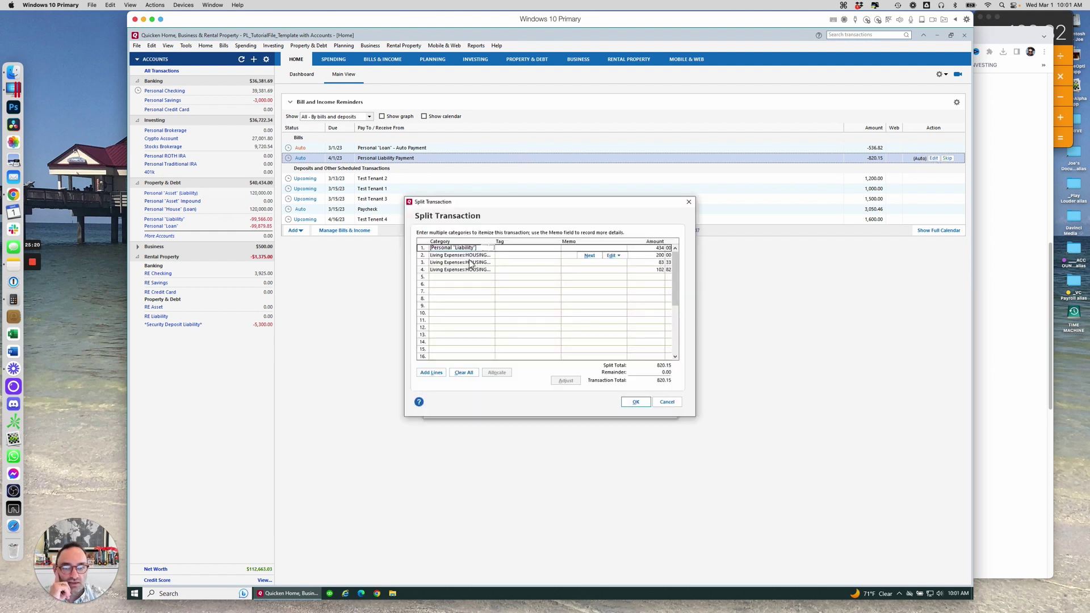
{"action": "left_click", "coordinate": [649, 255]}
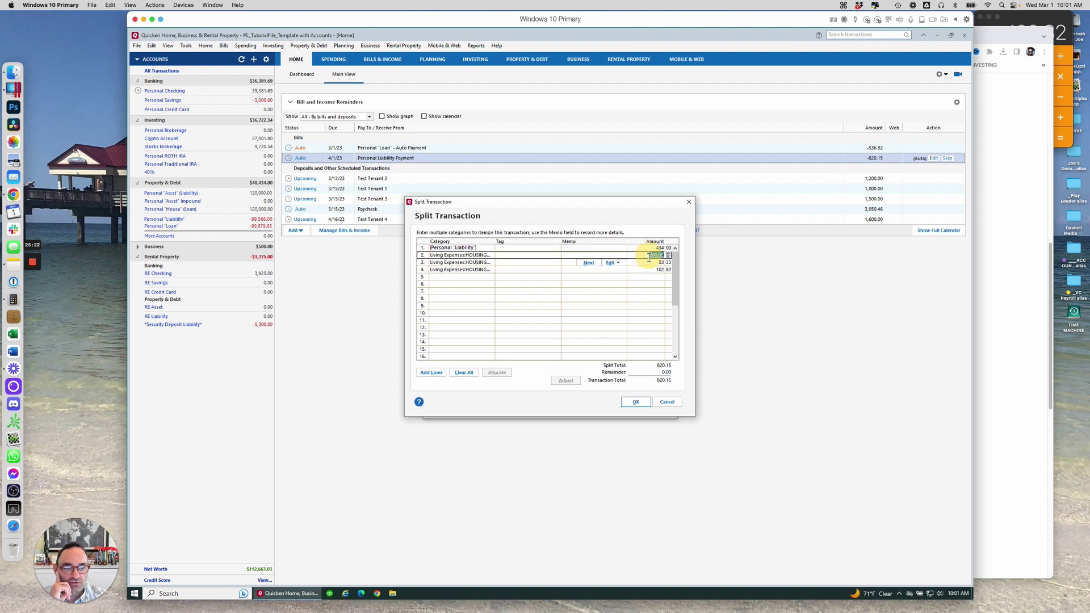
{"action": "left_click", "coordinate": [459, 256]}
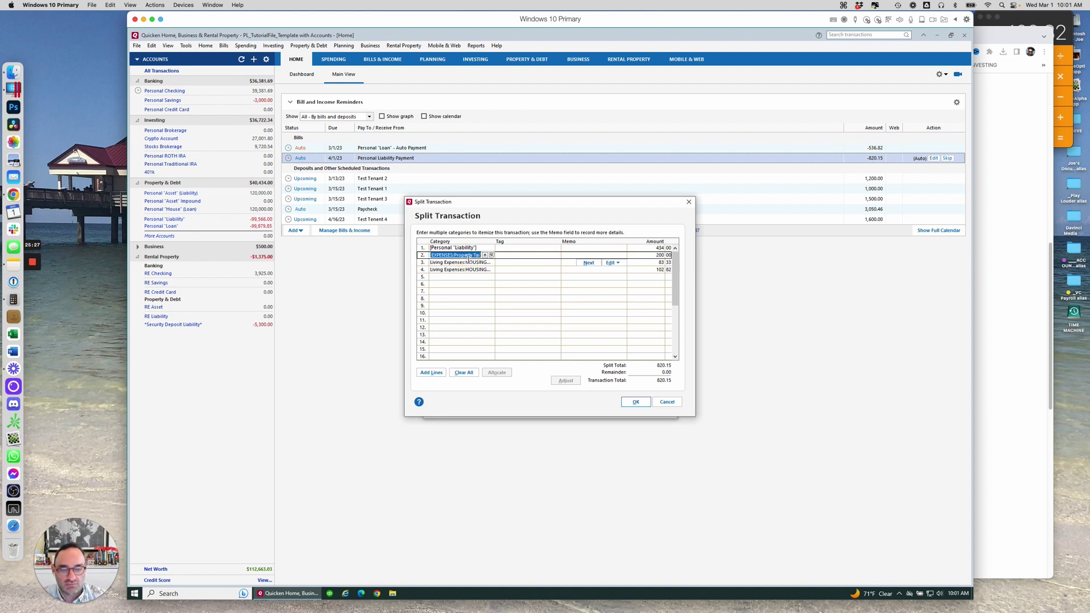
{"action": "type", "text": "Impu"}
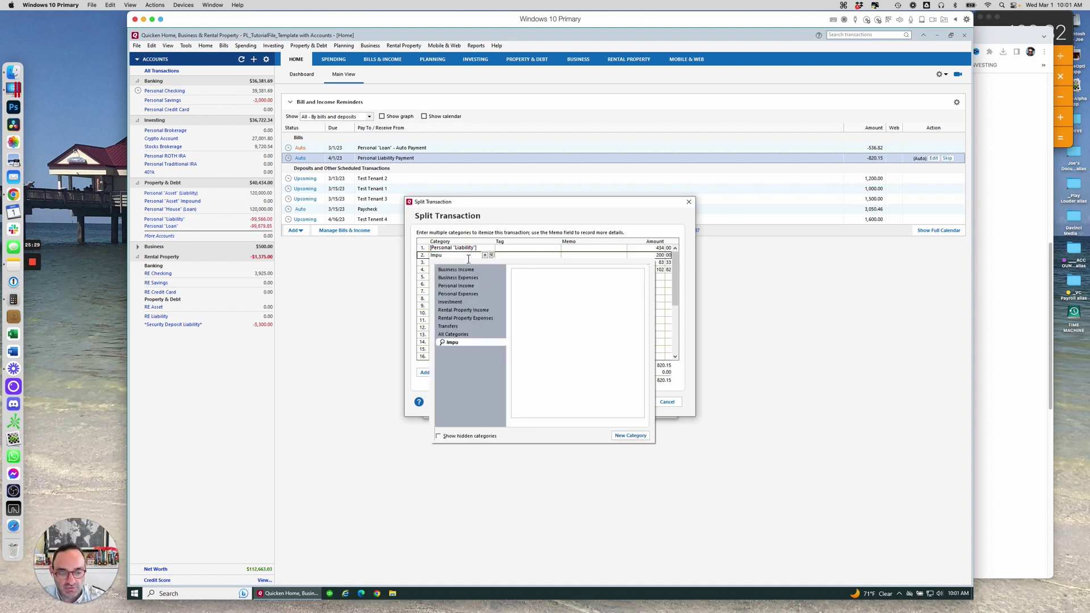
{"action": "key", "text": "BackSpace"}
{"action": "type", "text": "o"}
{"action": "key", "text": "Return"}
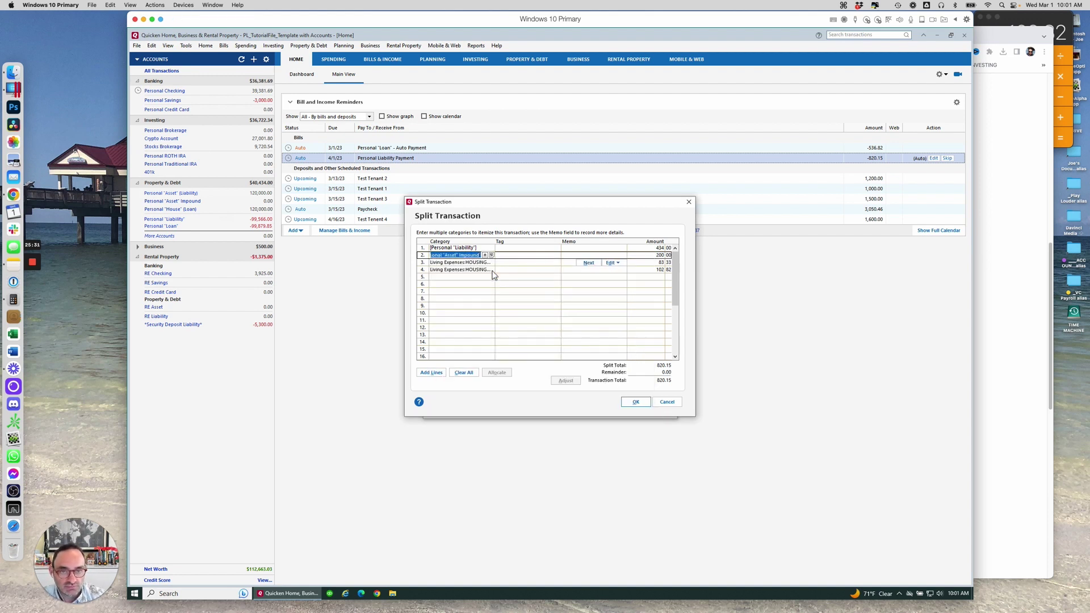
Step: Set the 83.33 home insurance split line's category to Personal "Asset" Impound and save the bill reminder
{"action": "left_click", "coordinate": [477, 263]}
{"action": "type", "text": "Impo"}
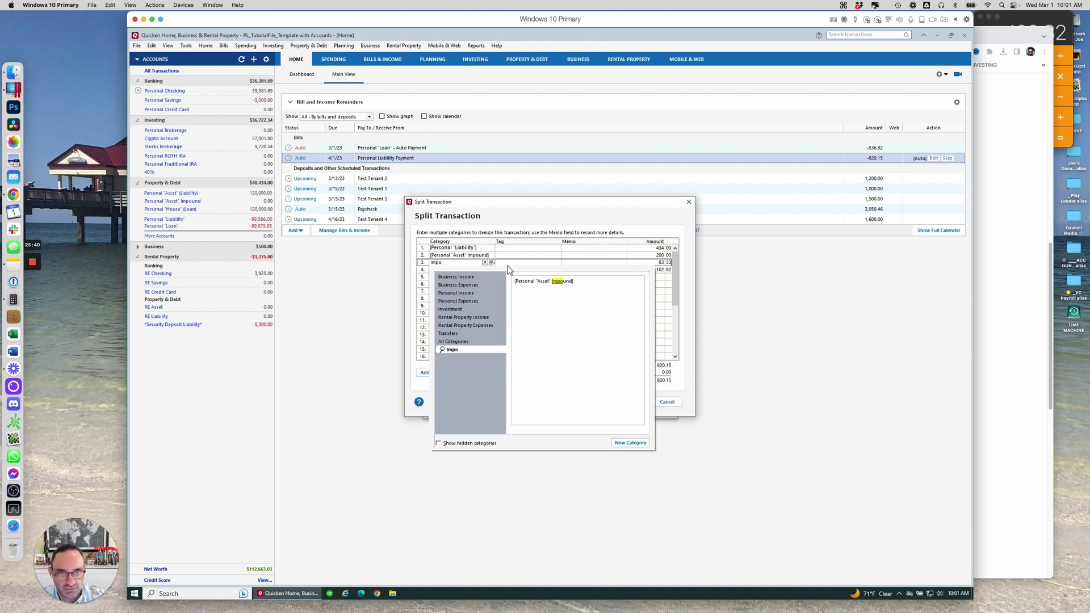
{"action": "left_click", "coordinate": [559, 281]}
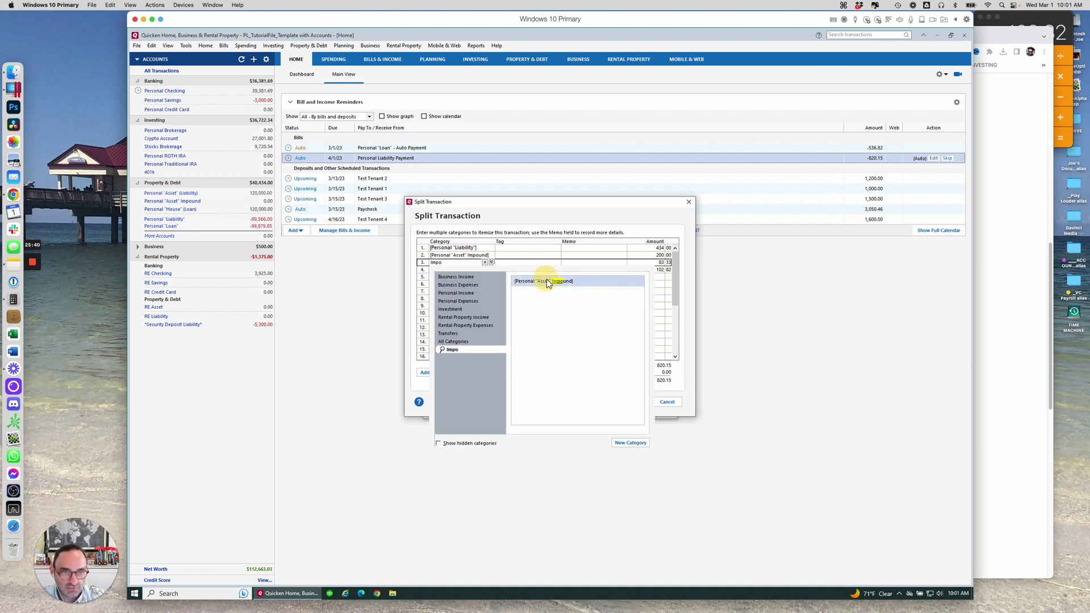
{"action": "left_click", "coordinate": [585, 268]}
{"action": "left_click", "coordinate": [647, 403]}
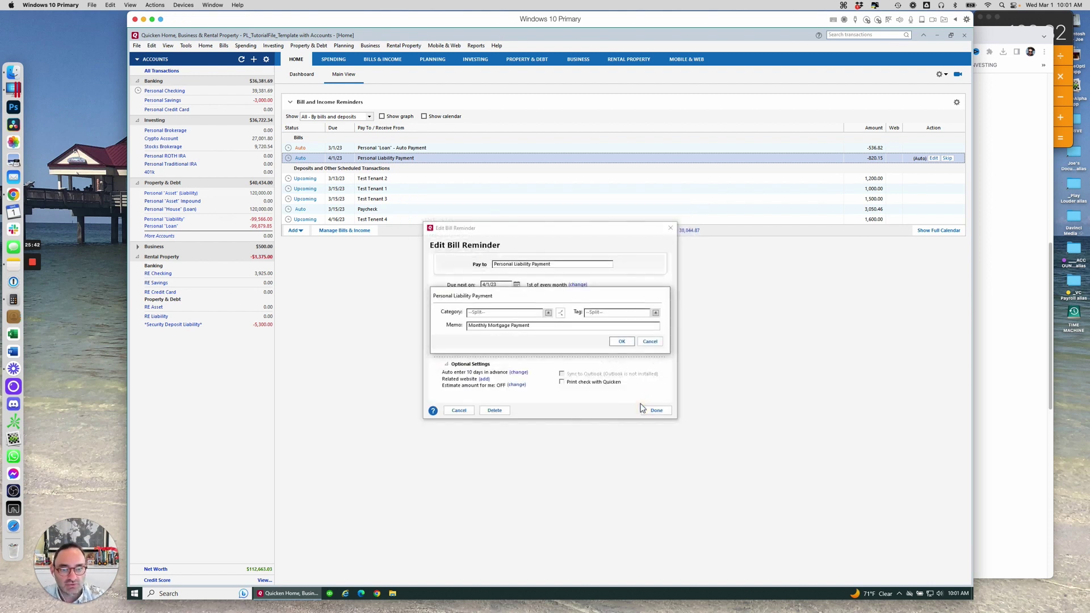
{"action": "left_click", "coordinate": [621, 341]}
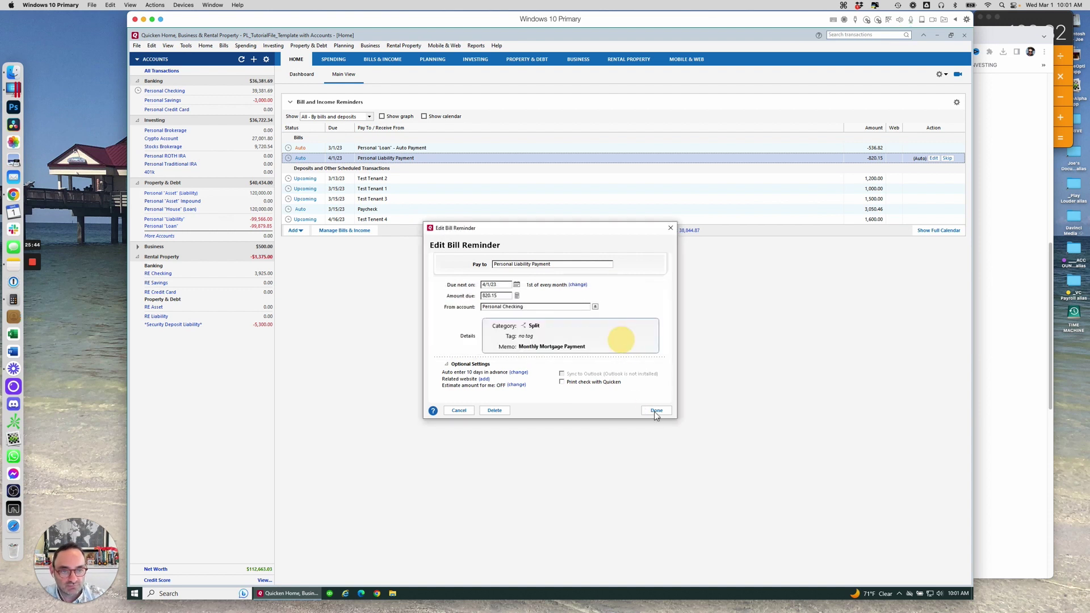
{"action": "left_click", "coordinate": [657, 410]}
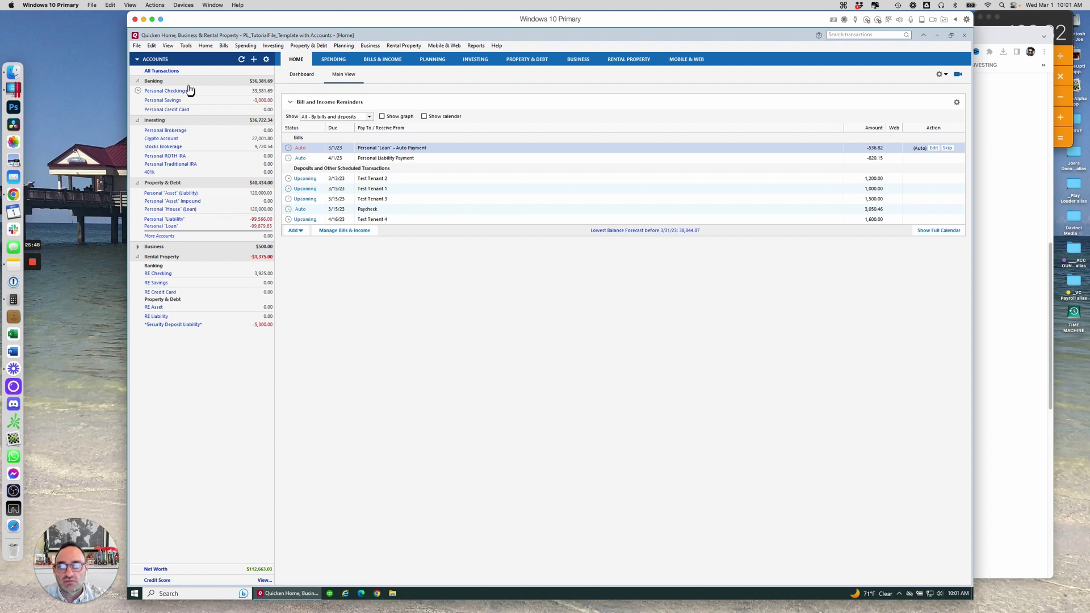
Step: In Personal Checking's 3/1/23 Personal Liability Payment split, set the 200.00 Property Tax line's category to Personal "Asset" Impound
{"action": "left_click", "coordinate": [165, 91]}
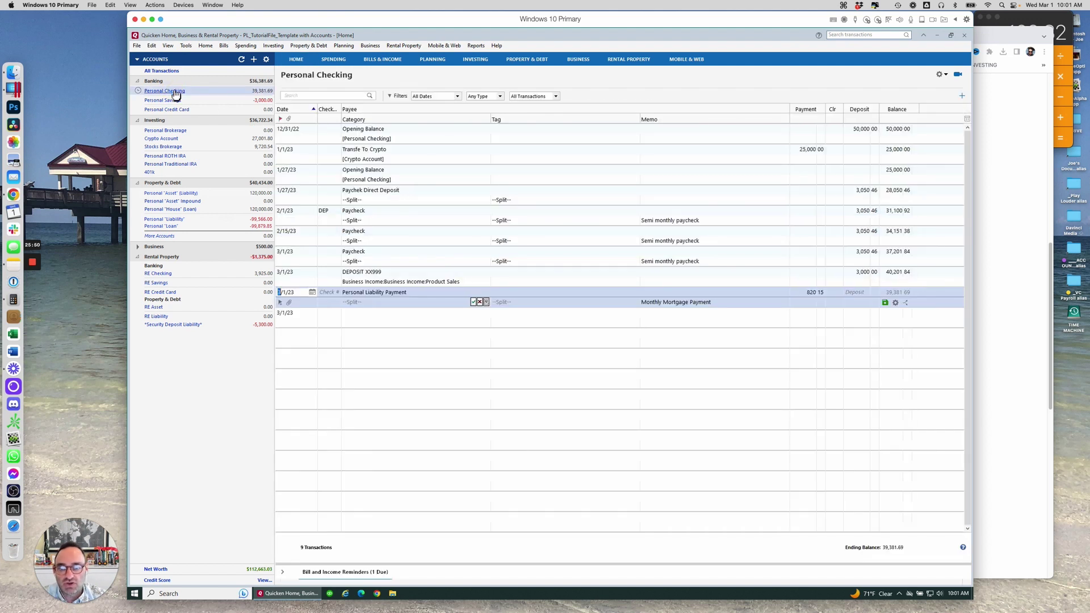
{"action": "left_click", "coordinate": [491, 302]}
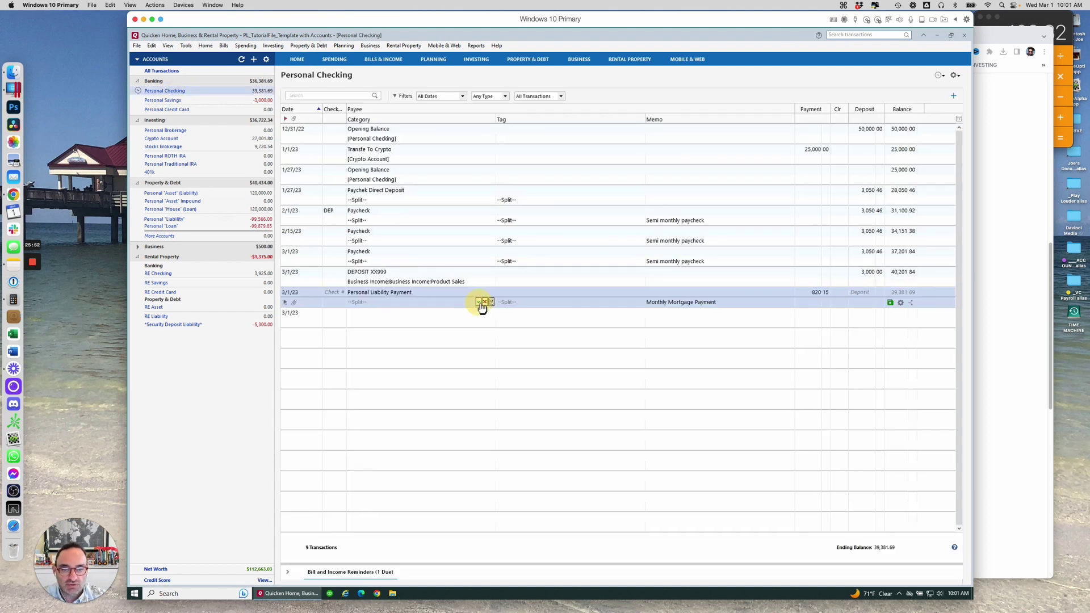
{"action": "left_click", "coordinate": [475, 257]}
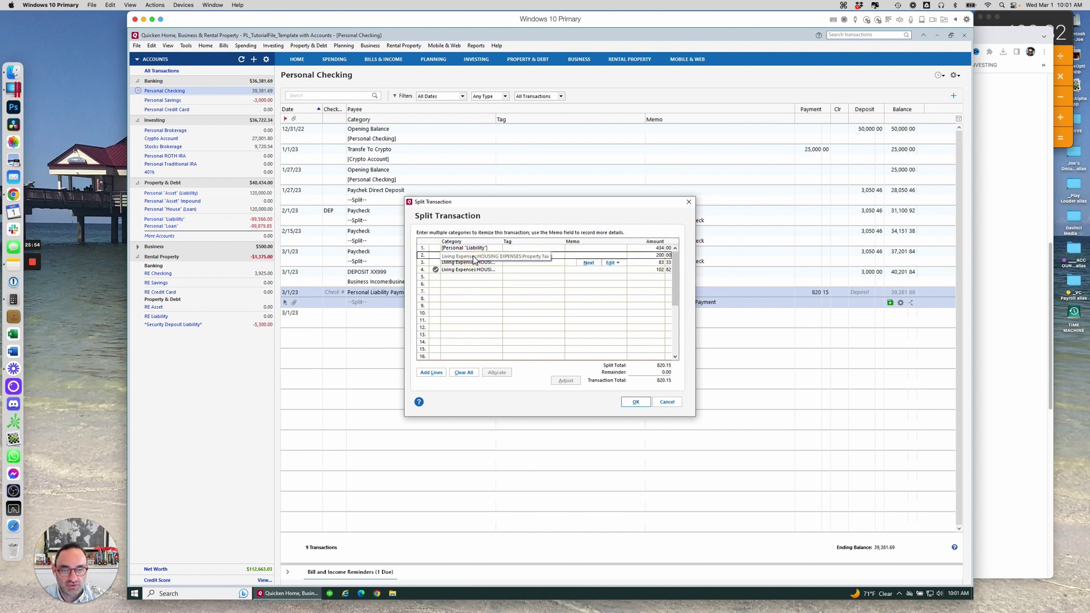
{"action": "type", "text": "Impou"}
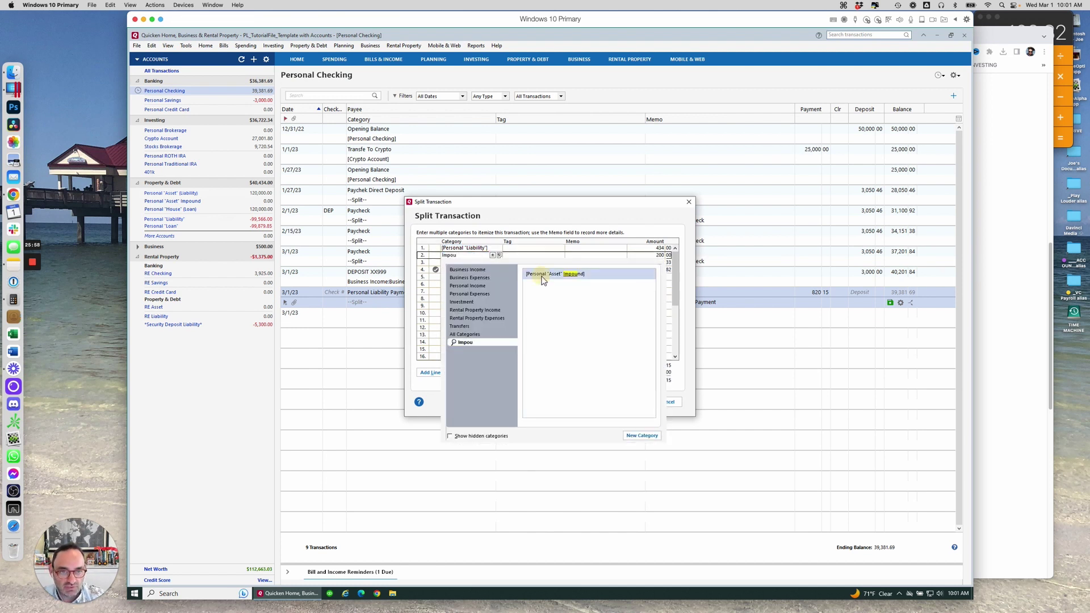
{"action": "left_click", "coordinate": [555, 274]}
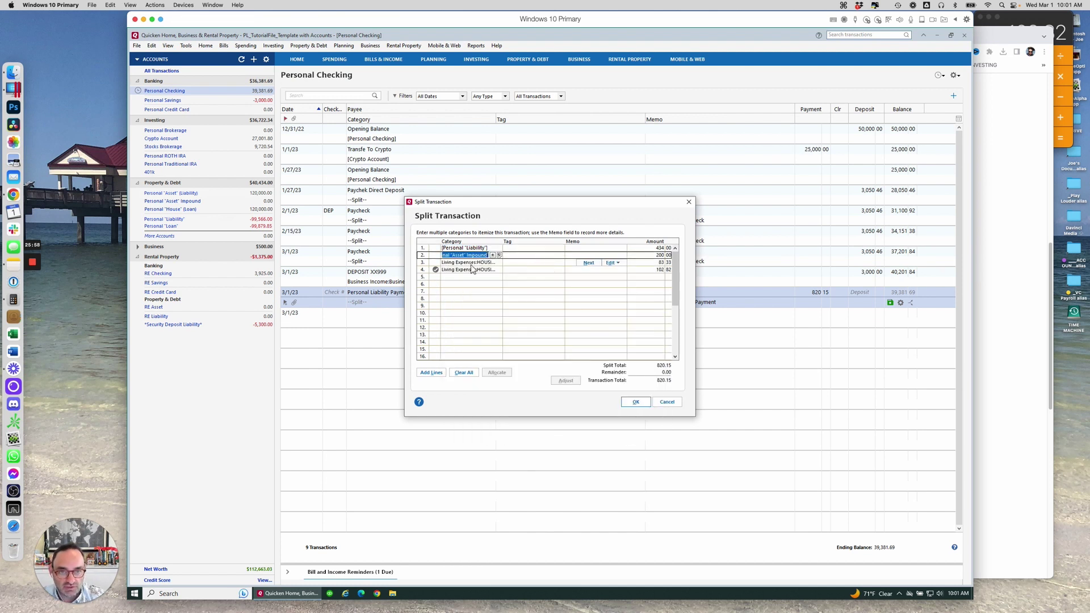
Step: Set the 83.33 Home Insurance split line's category to Personal "Asset" Impound and save the checking transaction
{"action": "left_click", "coordinate": [471, 263]}
{"action": "type", "text": "impo"}
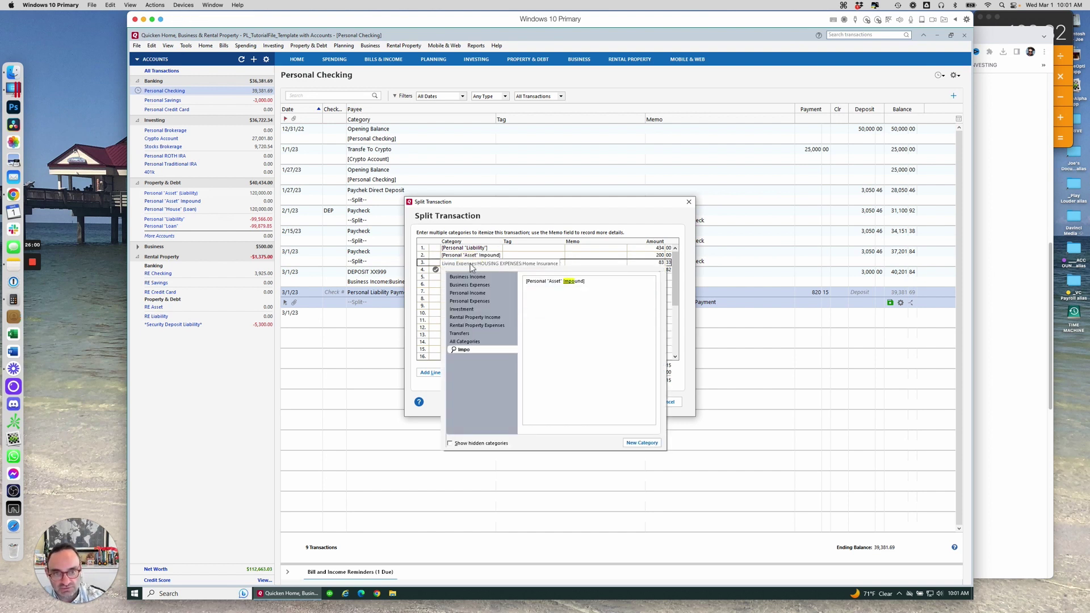
{"action": "left_click", "coordinate": [547, 284]}
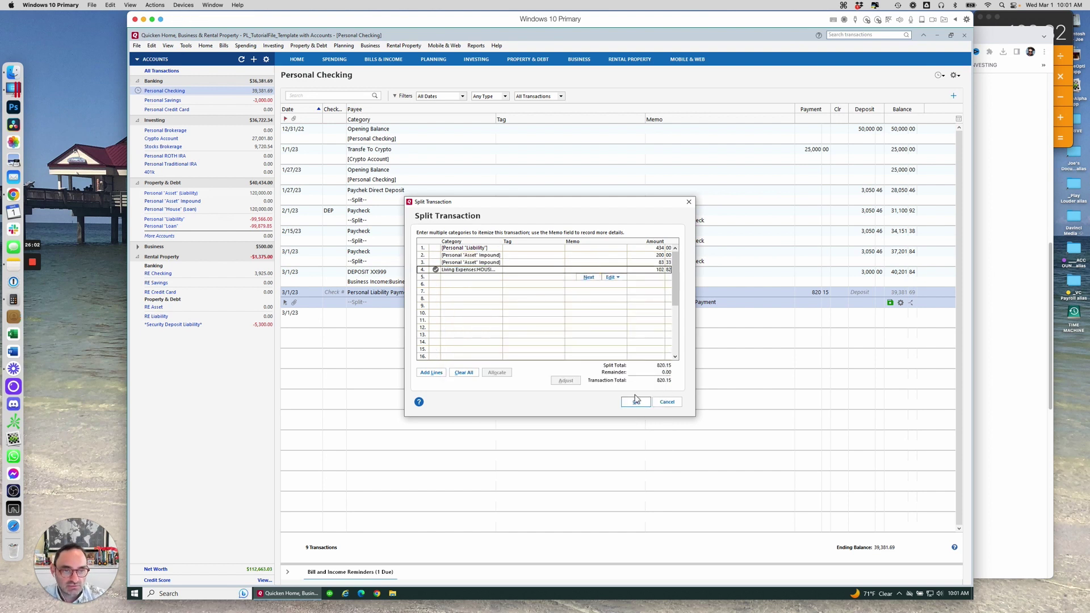
{"action": "left_click", "coordinate": [635, 403]}
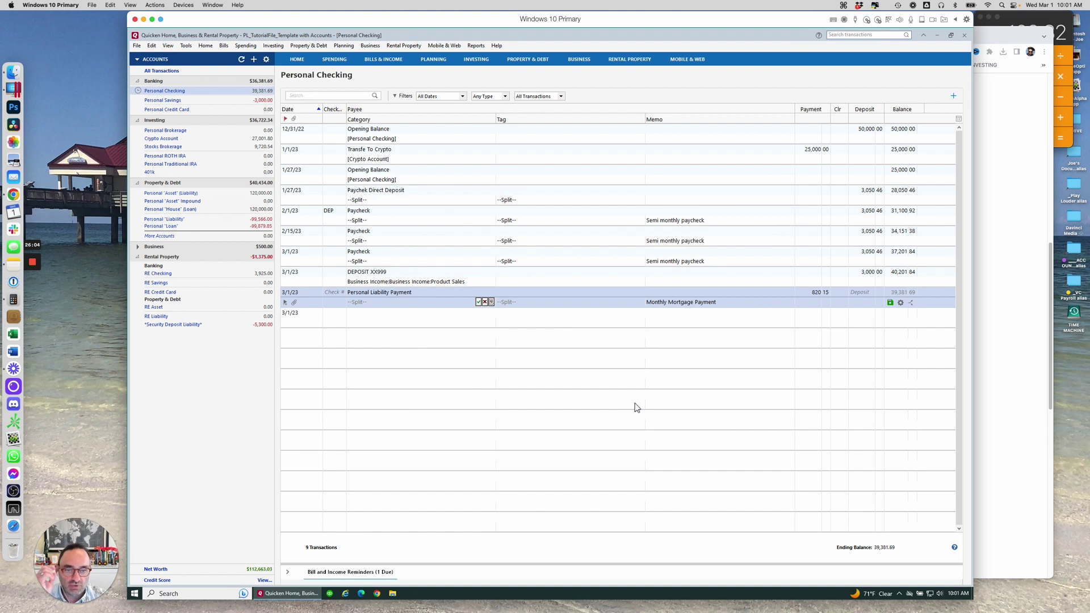
{"action": "key", "text": "Return"}
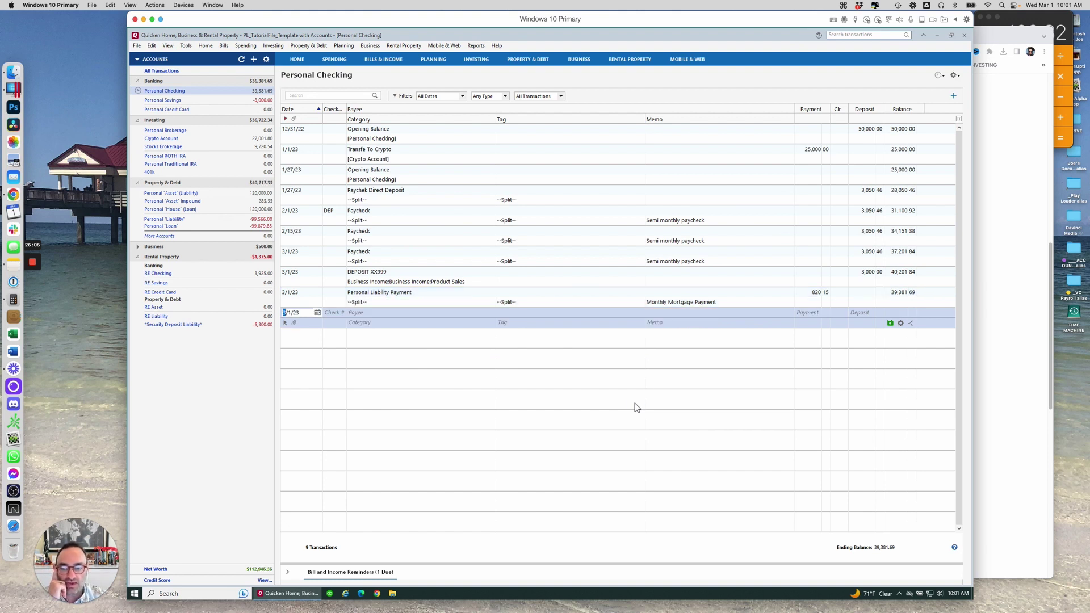
Step: In the Personal "Asset" Impound register, hide the Amount column and switch to the two-line display
{"action": "left_click", "coordinate": [189, 202]}
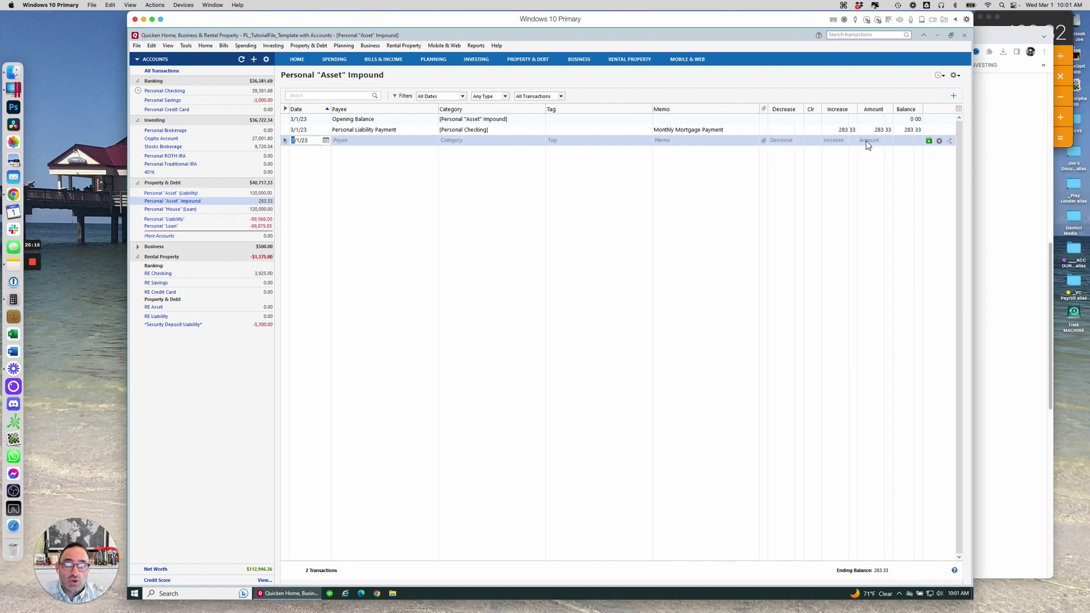
{"action": "left_click", "coordinate": [958, 109]}
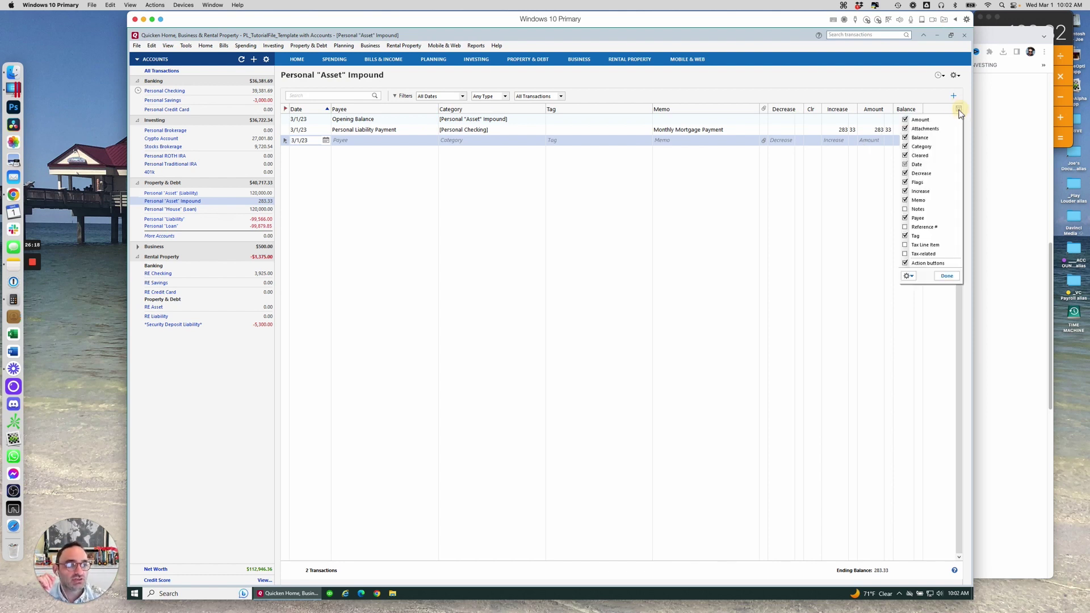
{"action": "left_click", "coordinate": [957, 78]}
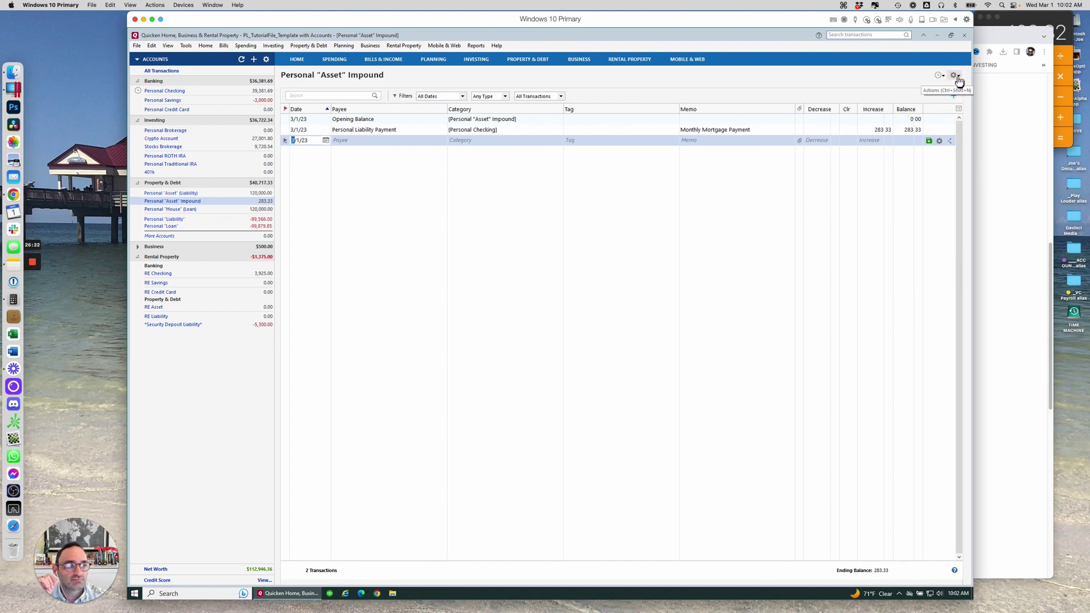
{"action": "left_click", "coordinate": [957, 77]}
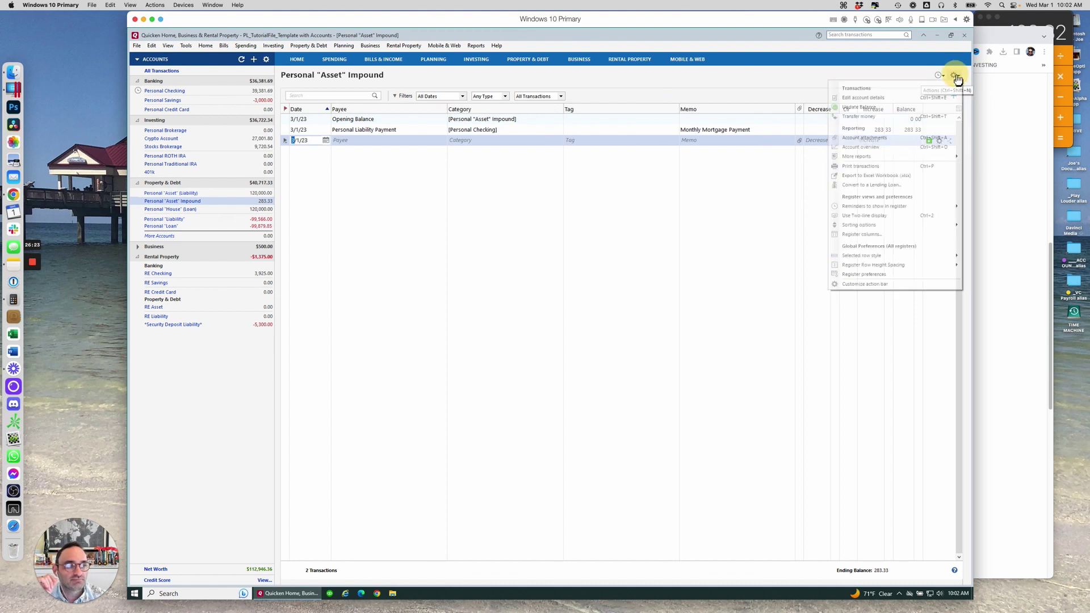
{"action": "left_click", "coordinate": [896, 218]}
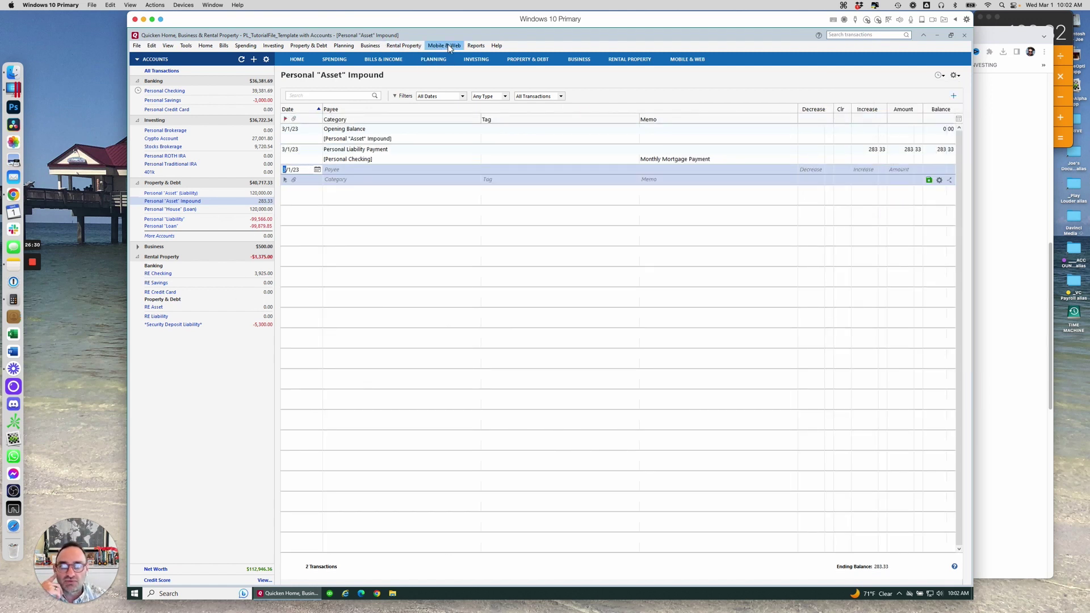
Step: Run the saved Cash Flow - Last Month report with the new Personal "Asset" Impound account included, and minimize it after review
{"action": "left_click", "coordinate": [475, 45]}
{"action": "mouse_move", "coordinate": [490, 68]}
{"action": "left_click", "coordinate": [602, 65]}
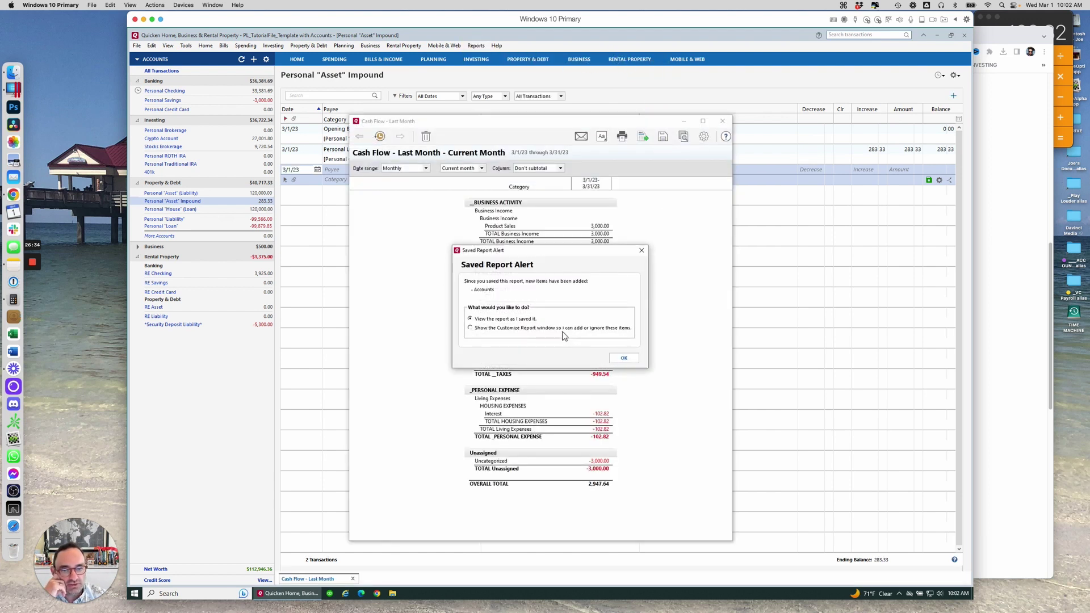
{"action": "left_click", "coordinate": [558, 328]}
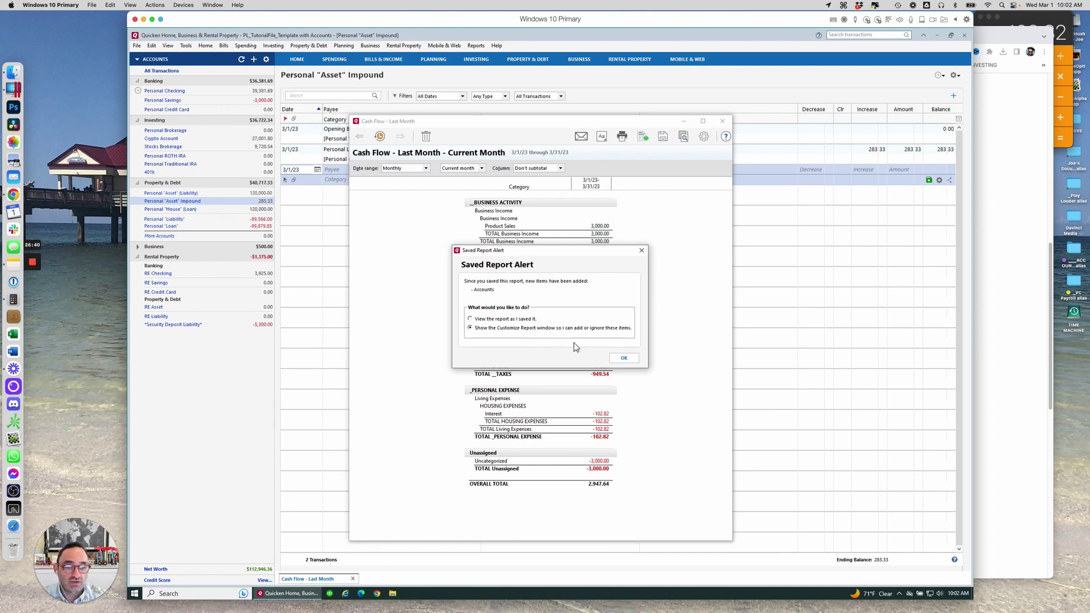
{"action": "left_click", "coordinate": [623, 357]}
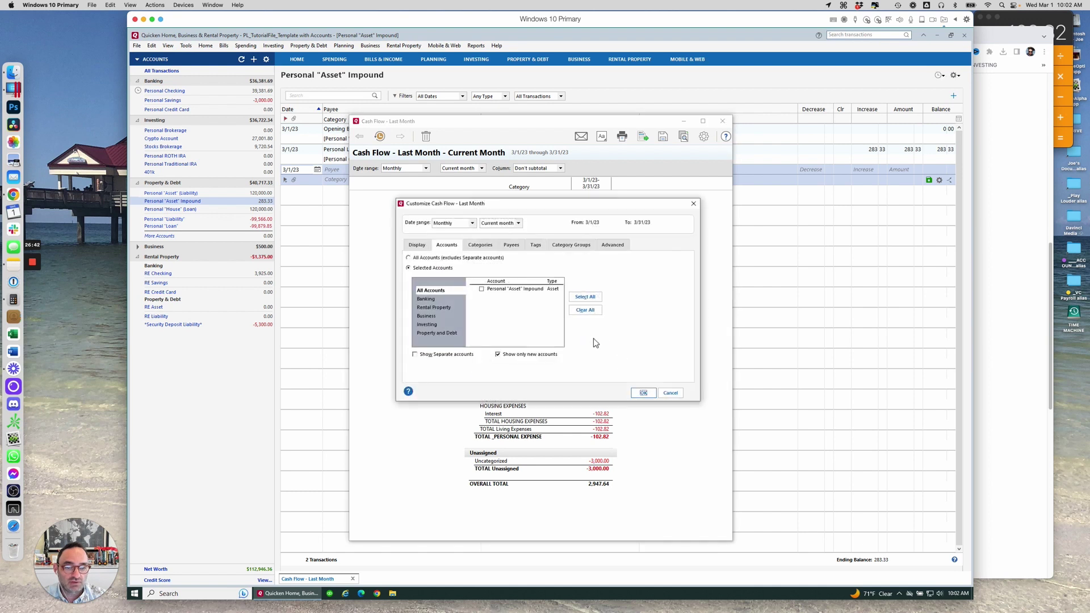
{"action": "left_click", "coordinate": [482, 289]}
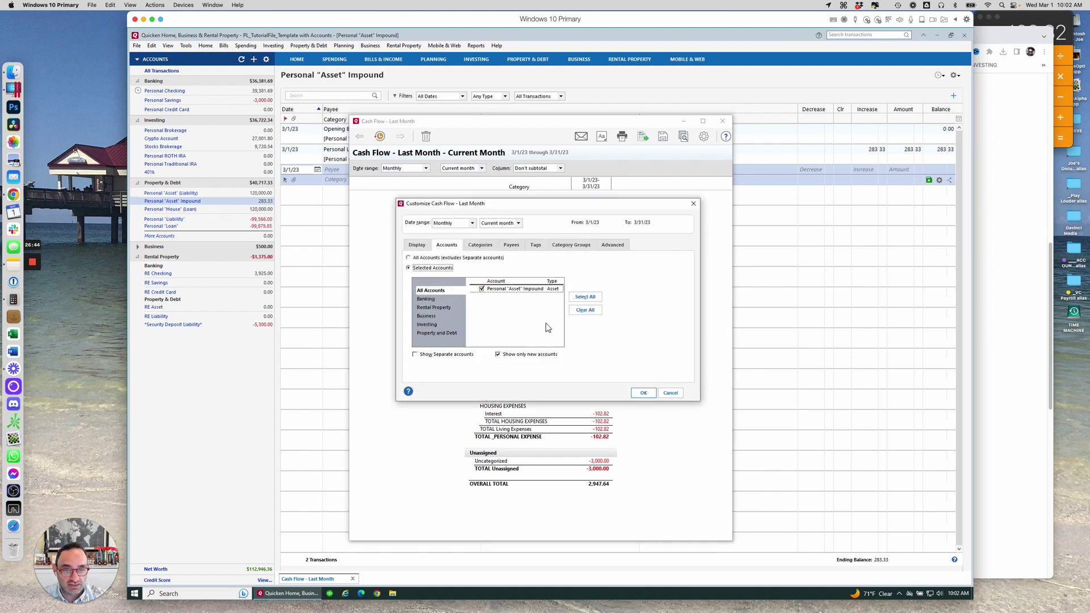
{"action": "left_click", "coordinate": [643, 393]}
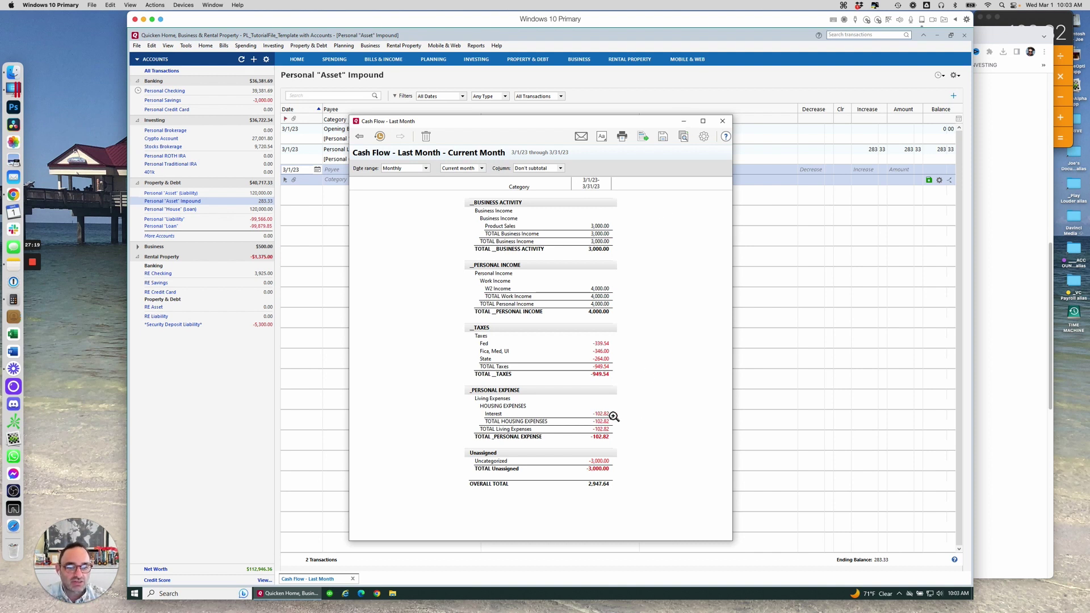
{"action": "left_click", "coordinate": [684, 122]}
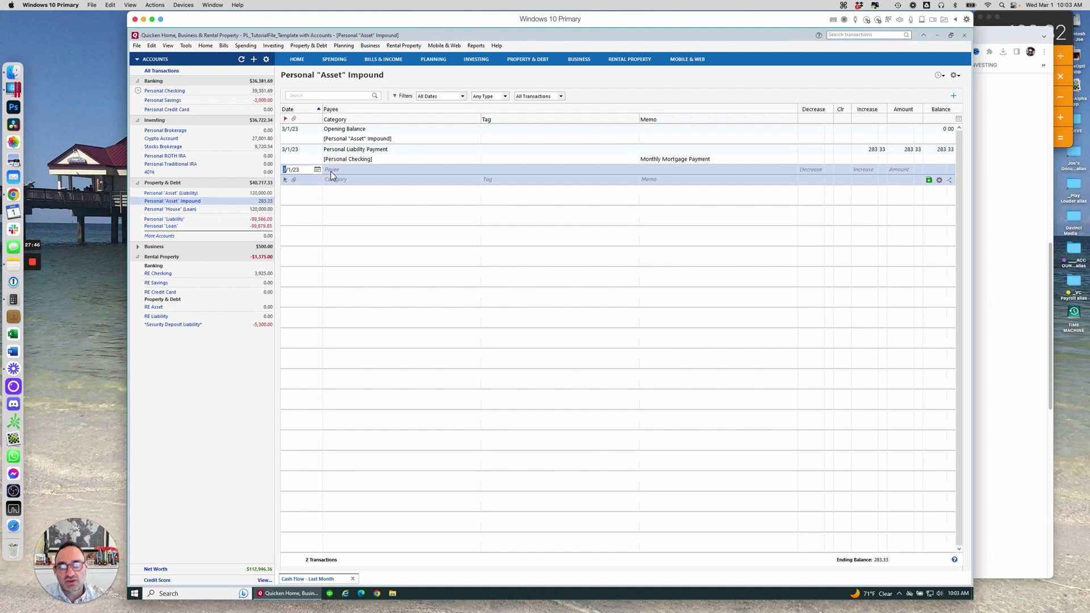
Step: In the Personal "Asset" Impound register, start a 3/1/23 transaction with payee "Insuance" and a decrease of 1,000.00
{"action": "left_click", "coordinate": [367, 180]}
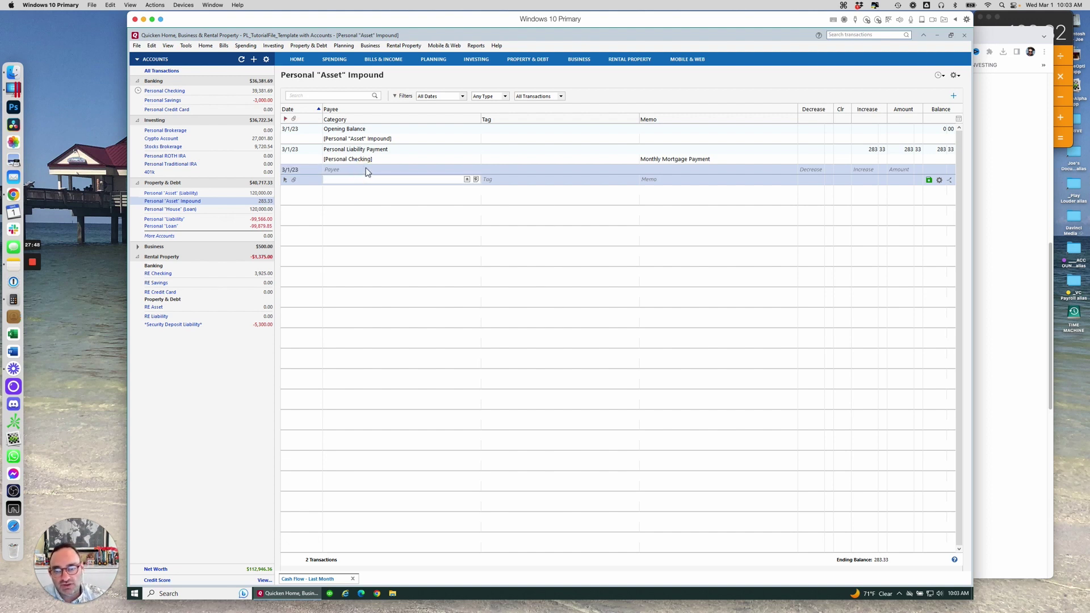
{"action": "left_click", "coordinate": [365, 170]}
{"action": "type", "text": "IN"}
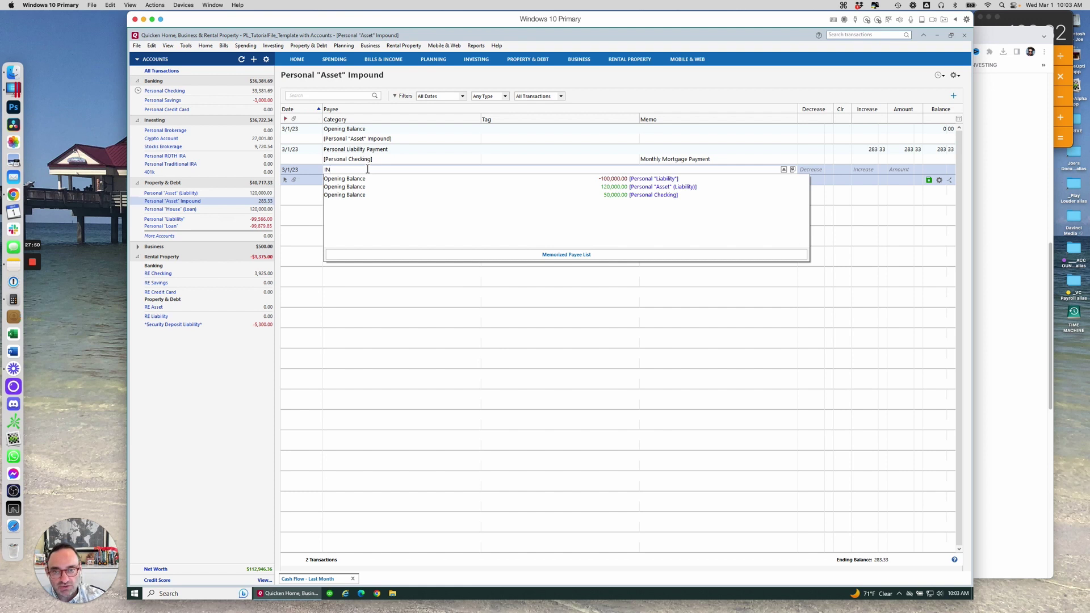
{"action": "key", "text": "BackSpace"}
{"action": "type", "text": "nsuance"}
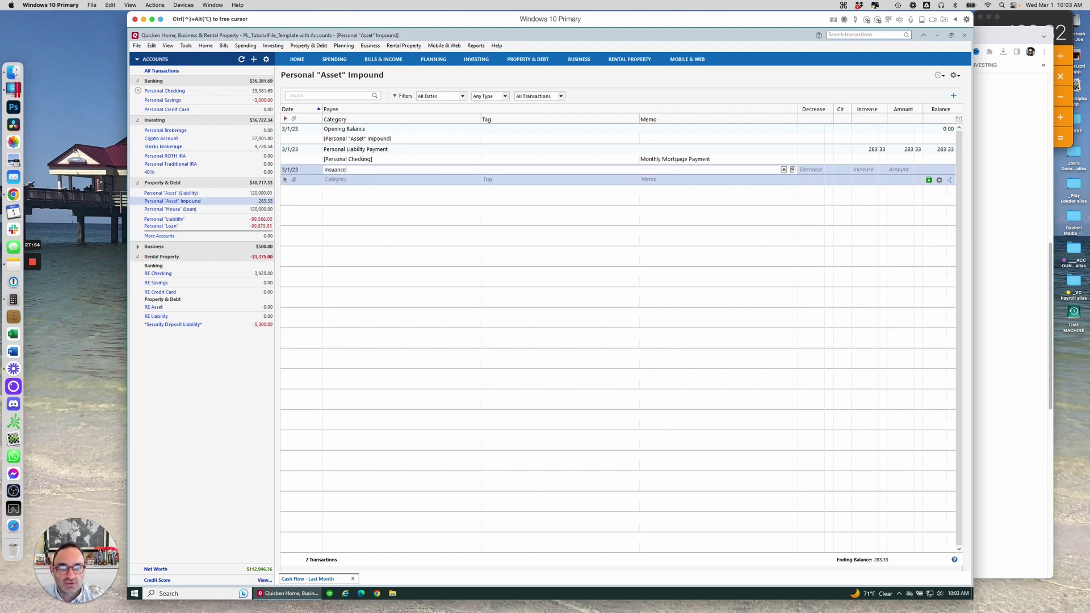
{"action": "key", "text": "Tab"}
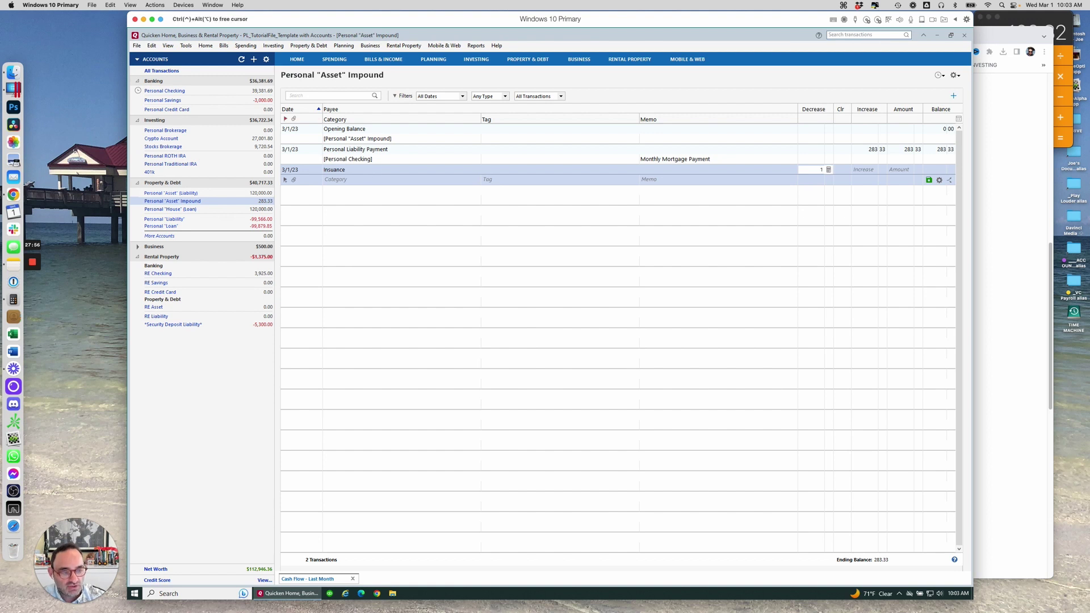
{"action": "type", "text": "1000"}
{"action": "key", "text": "Tab"}
Step: Categorize the 1,000.00 insurance transaction as Living Expenses:HOUSING EXPENSES:Home Insurance and save it
{"action": "left_click", "coordinate": [356, 180]}
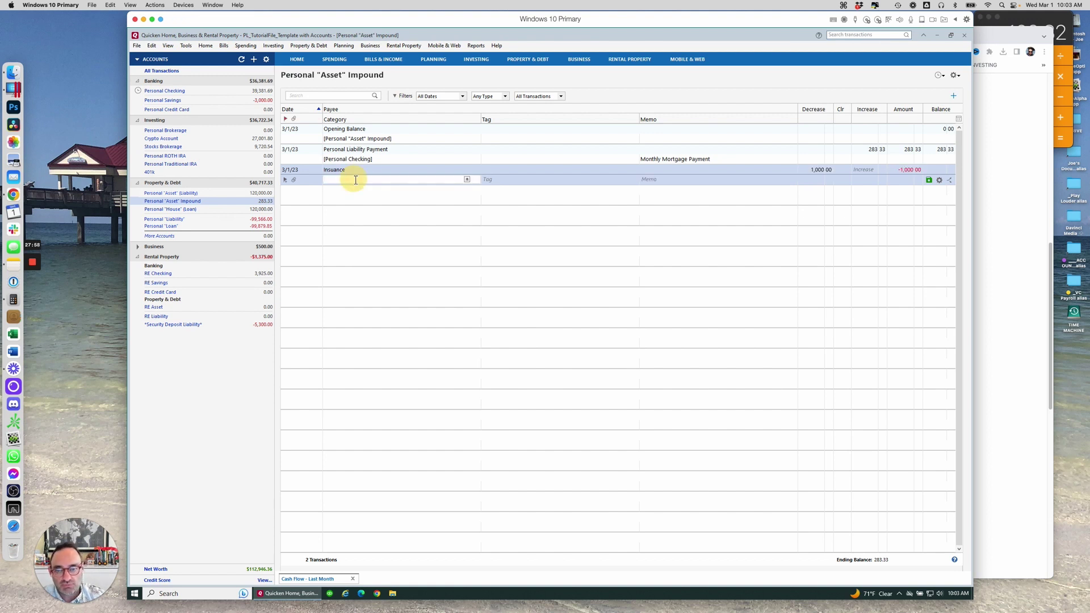
{"action": "type", "text": "Insurance (Business"}
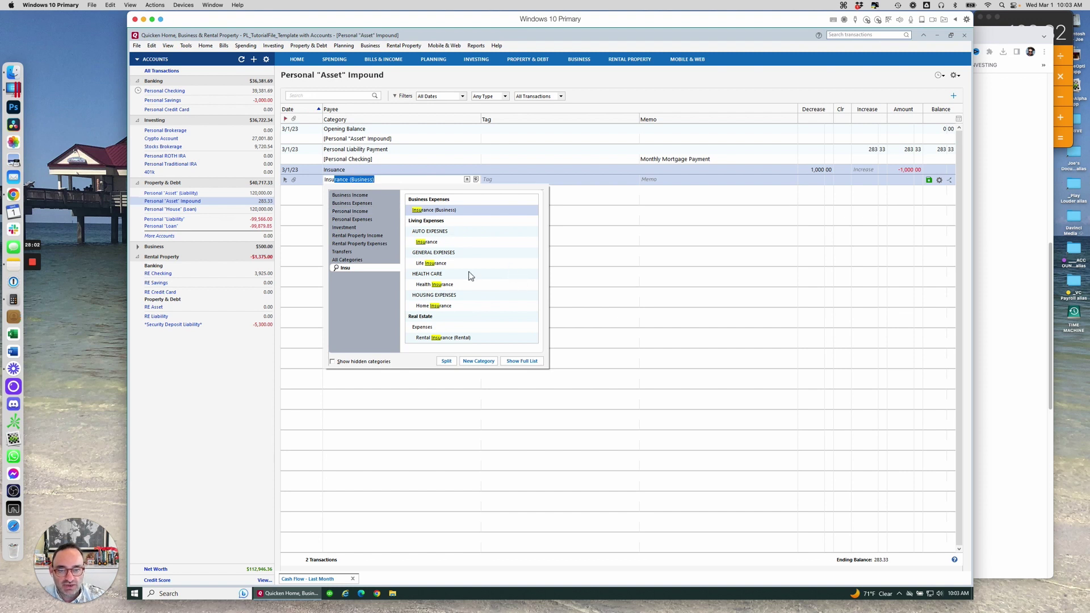
{"action": "left_click", "coordinate": [442, 306]}
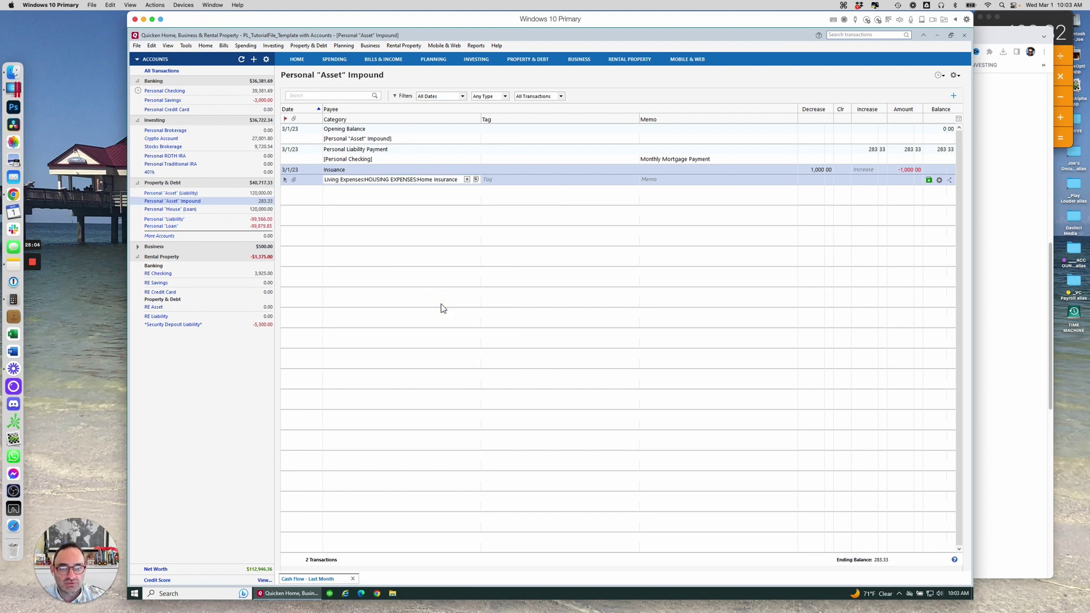
{"action": "key", "text": "Return"}
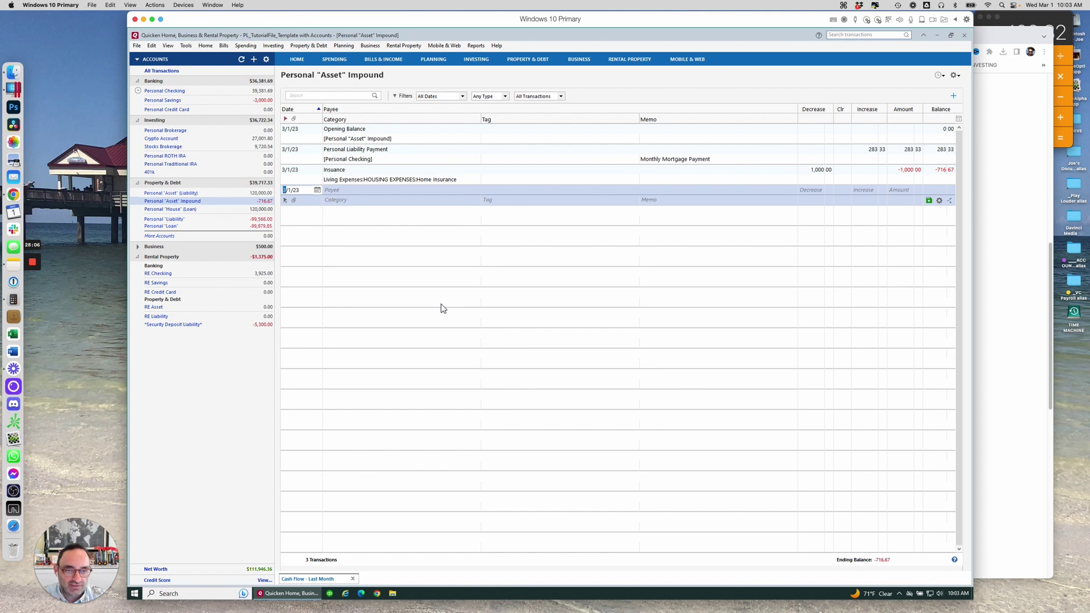